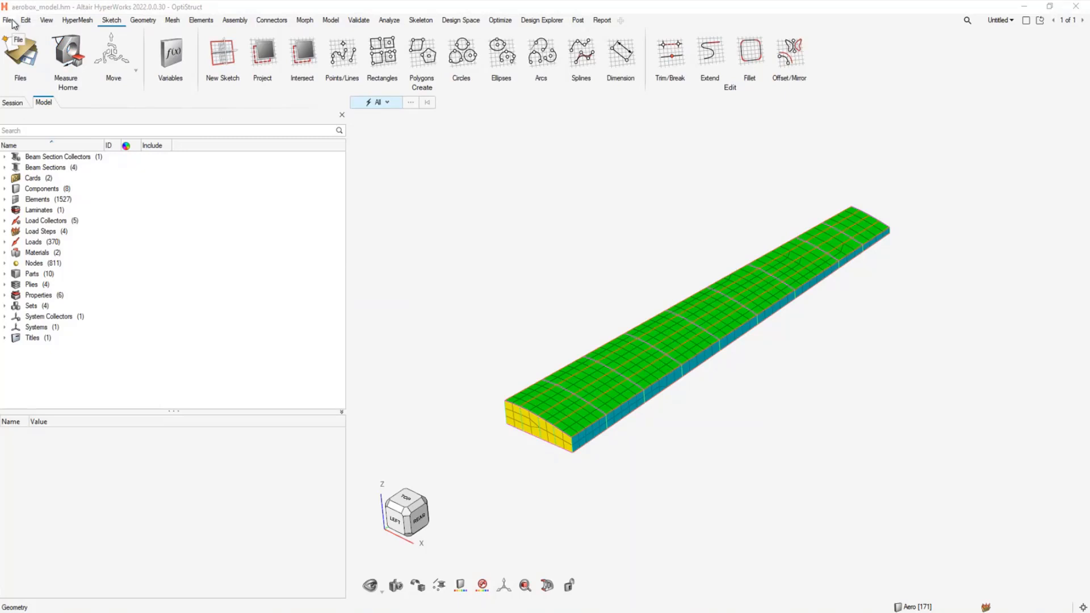
# Import the result files aerobox-LC1-2.op2, aerobox-LC3.op2 and aerobox-LC4.op2 from the 01-PREFDEMO-OS folder and expand the whole results tree
pyautogui.click(584, 26)
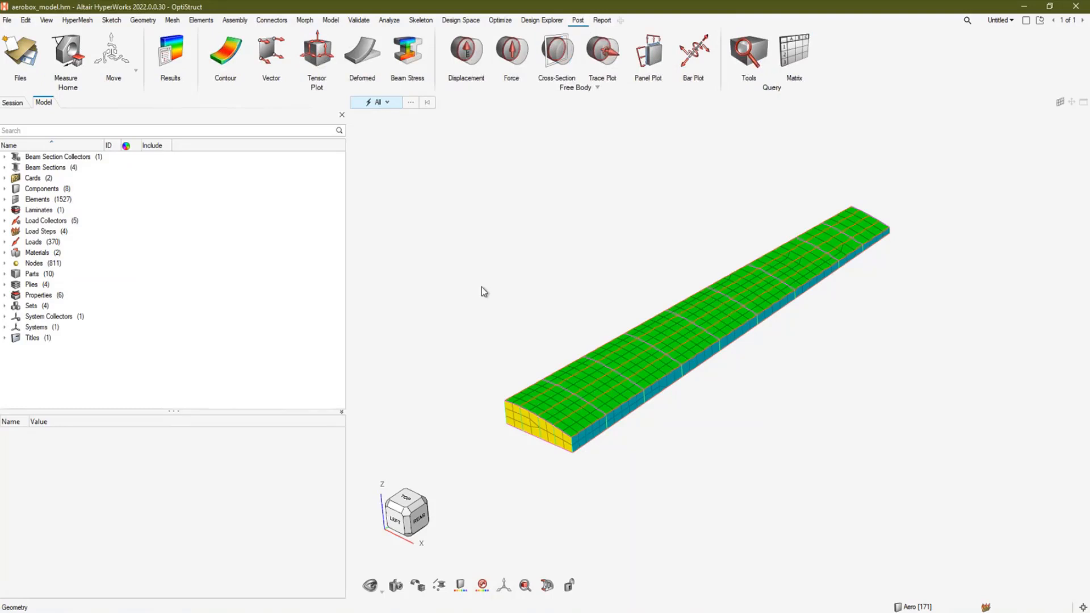
pyautogui.click(173, 51)
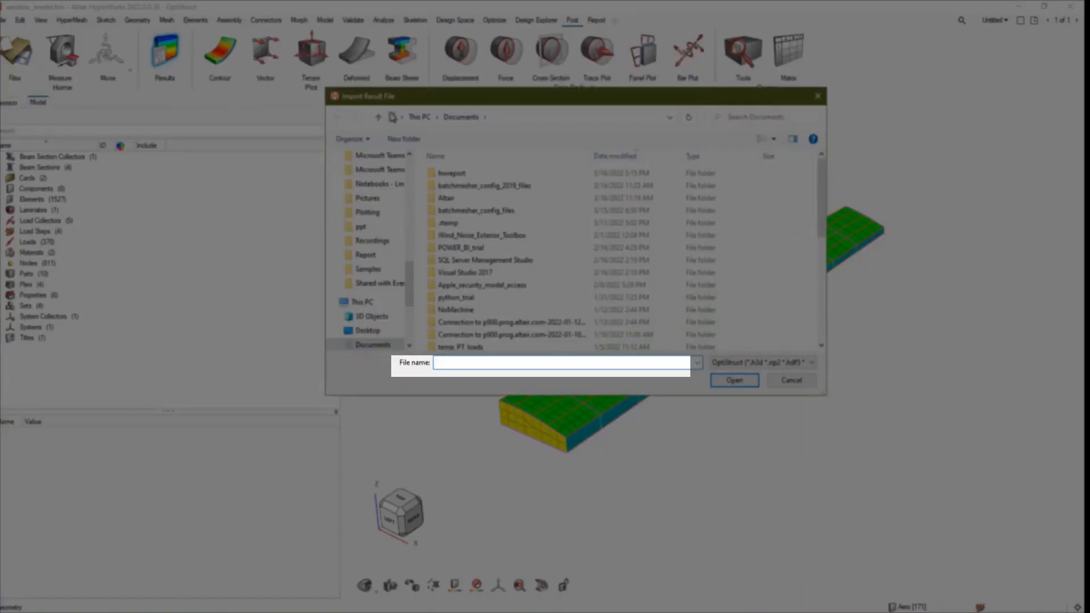
pyautogui.scroll(3, 389, 295)
pyautogui.click(378, 211)
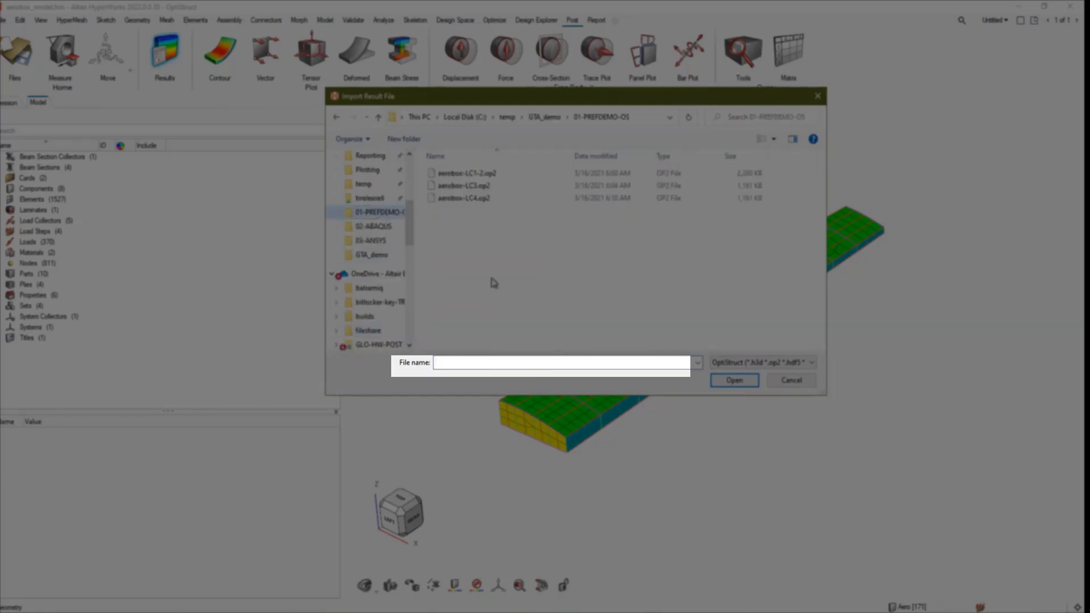
pyautogui.moveTo(535, 240); pyautogui.dragTo(469, 175)
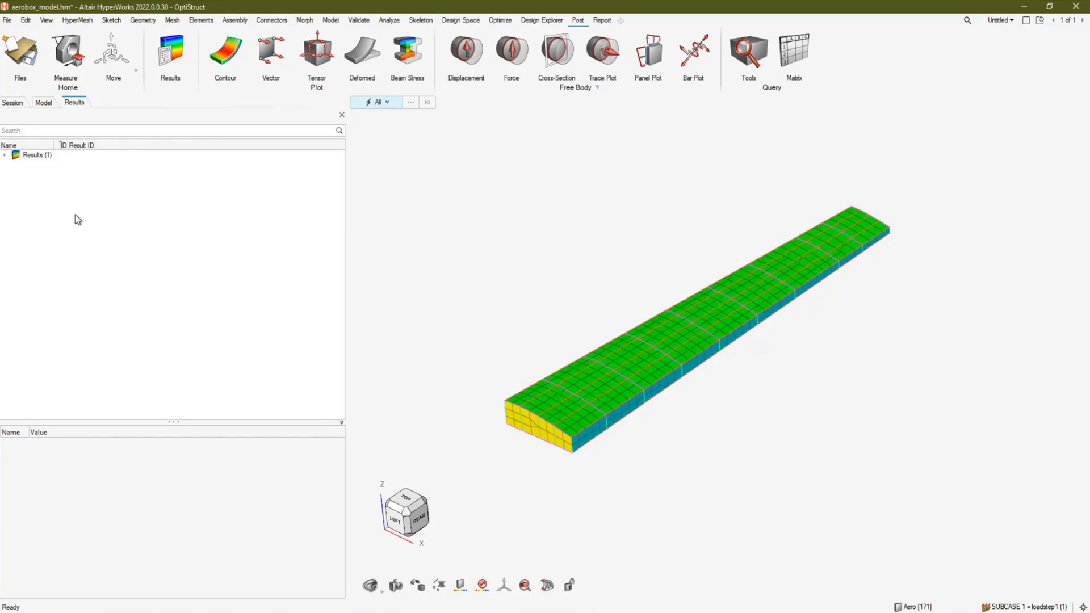
pyautogui.rightClick(92, 217)
pyautogui.click(122, 239)
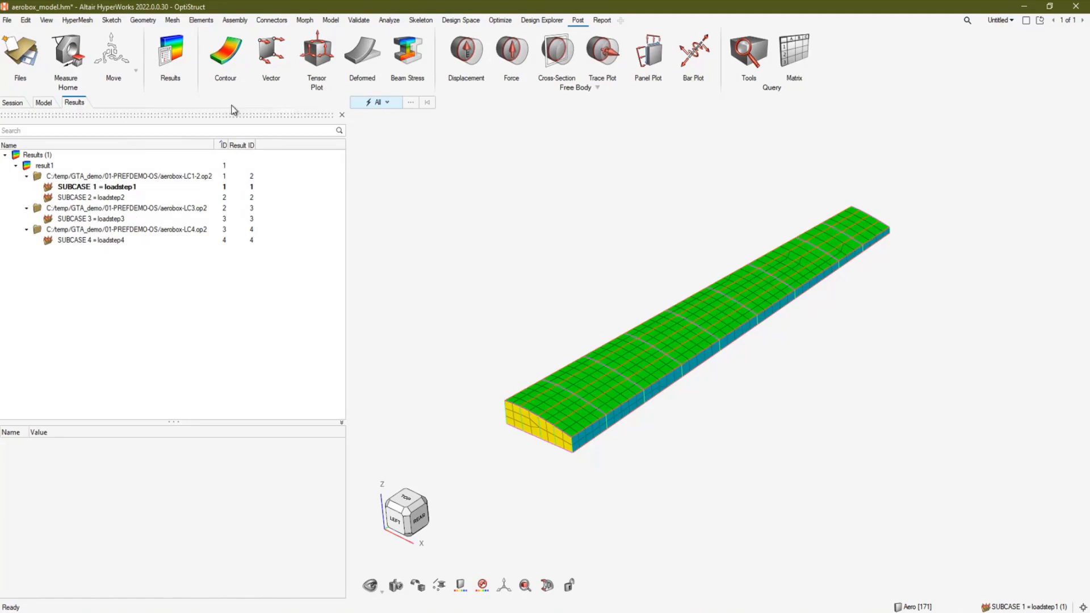
# Create a displacement magnitude contour named DISP in the global system, plot it on the model and expand the Contour entry
pyautogui.click(213, 43)
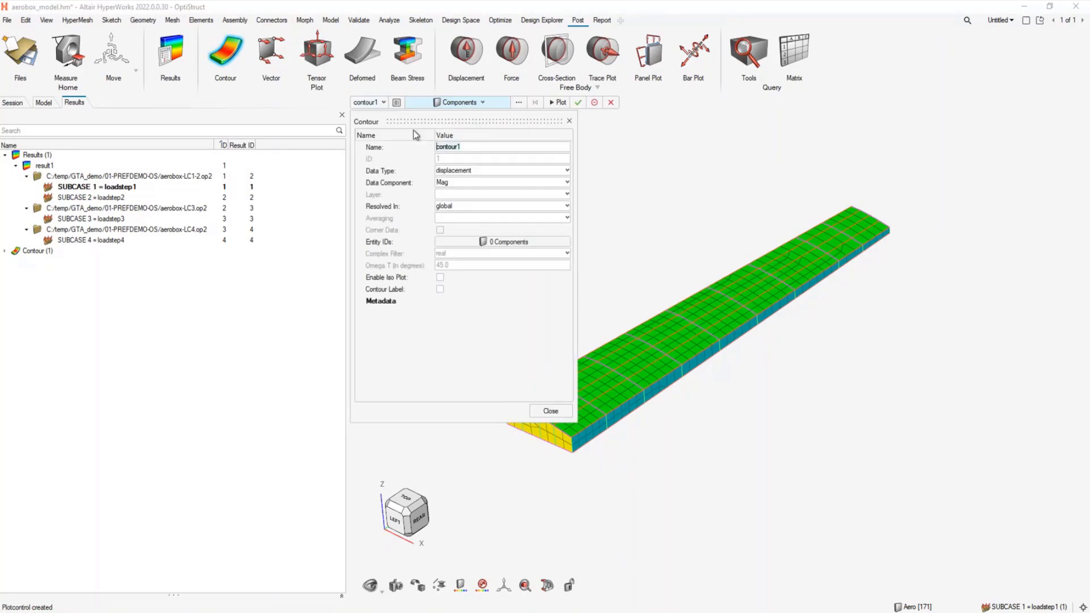
pyautogui.write('DISP')
pyautogui.click(537, 412)
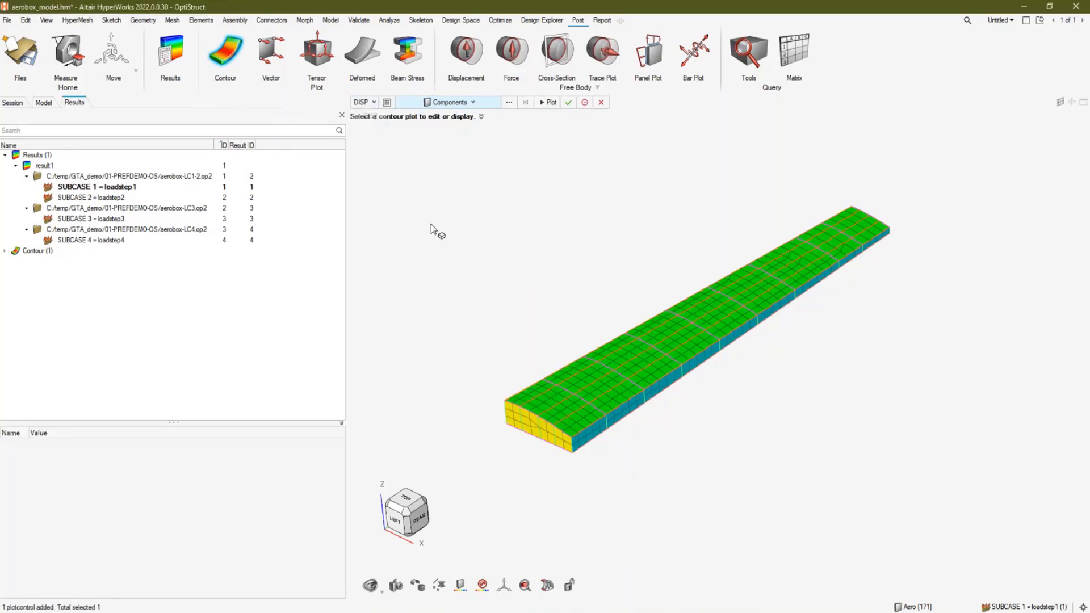
pyautogui.click(551, 102)
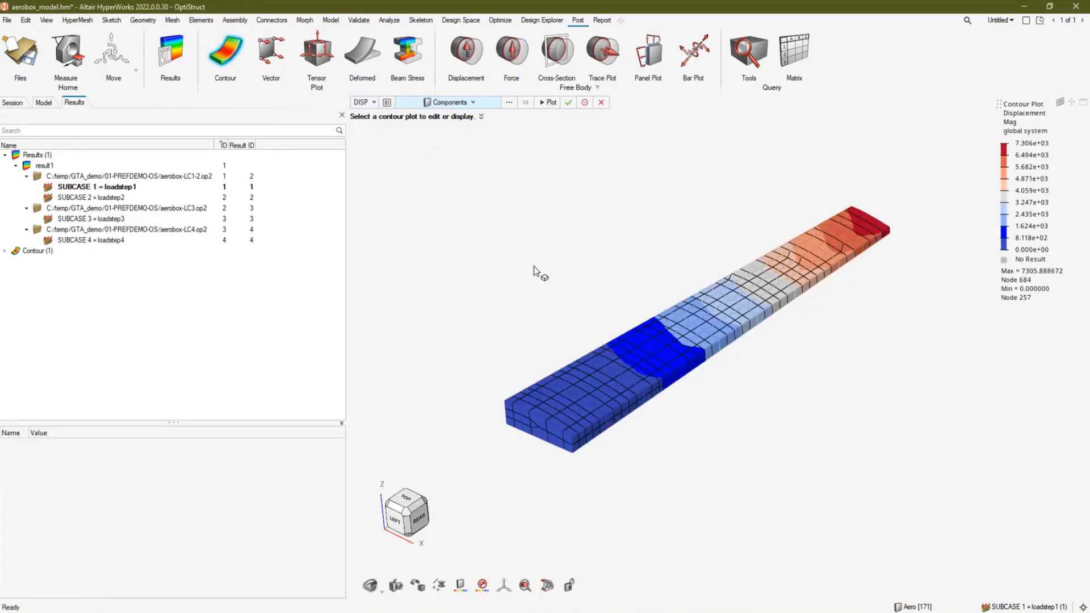
pyautogui.click(568, 102)
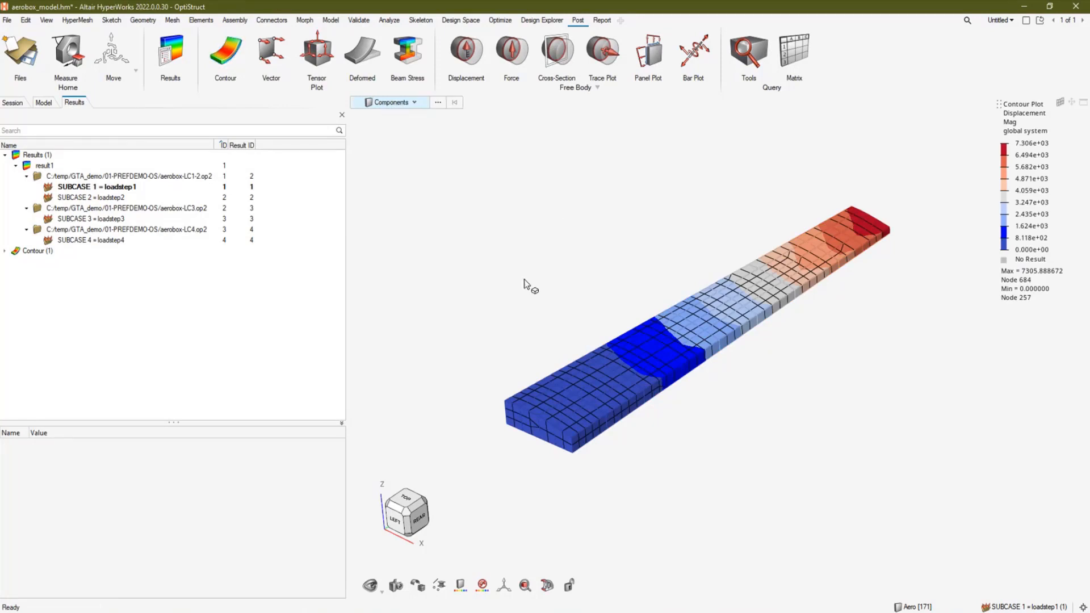
pyautogui.doubleClick(59, 253)
# Create a deformed displacement plot named DEF and apply it to the model
pyautogui.click(348, 47)
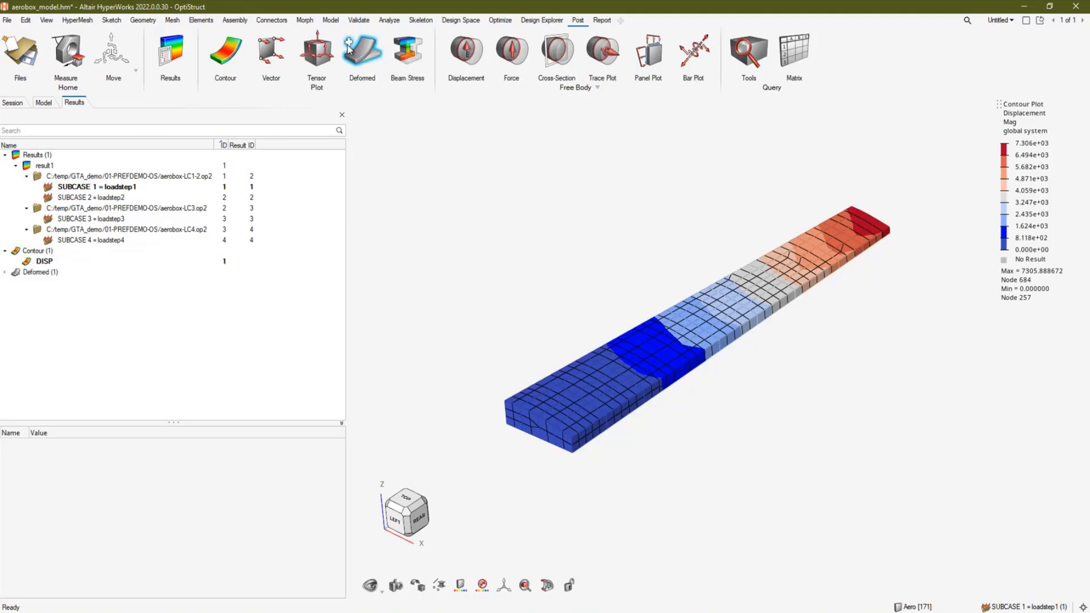
pyautogui.write('DEF')
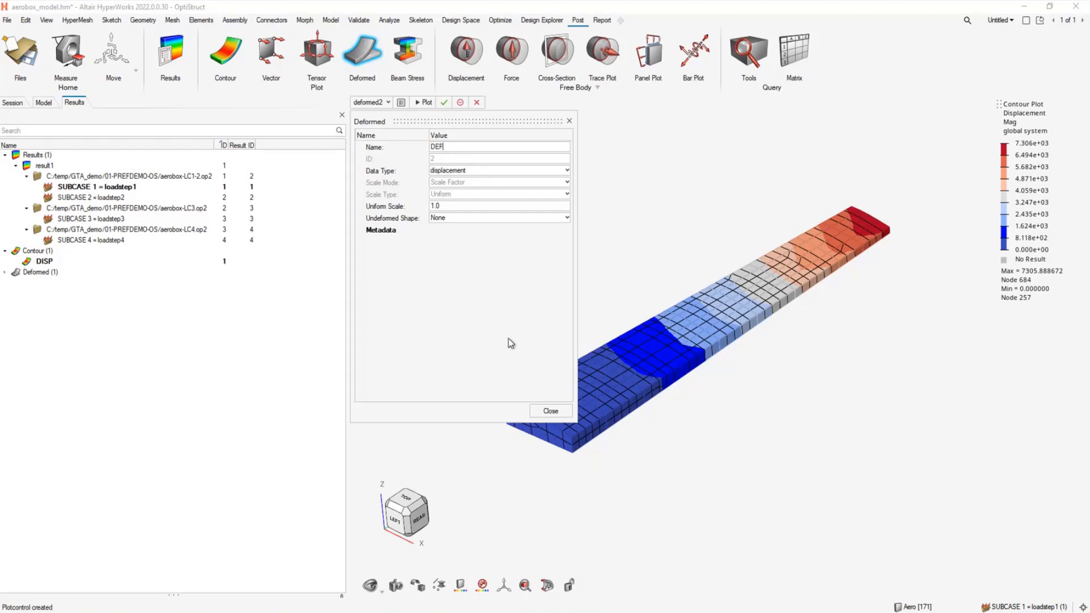
pyautogui.click(550, 411)
pyautogui.click(384, 104)
pyautogui.click(372, 116)
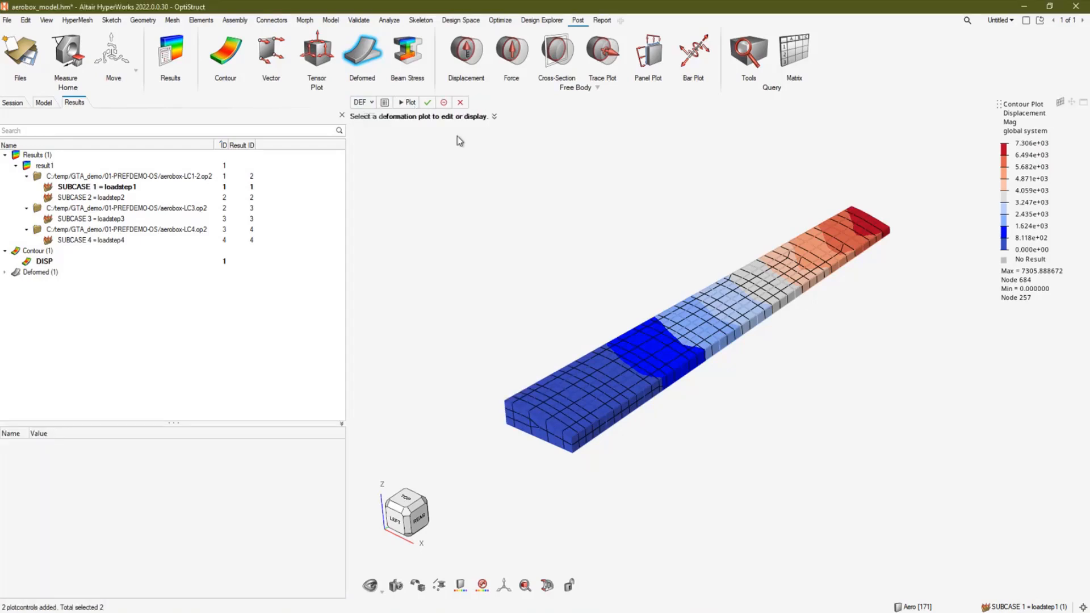
pyautogui.click(427, 104)
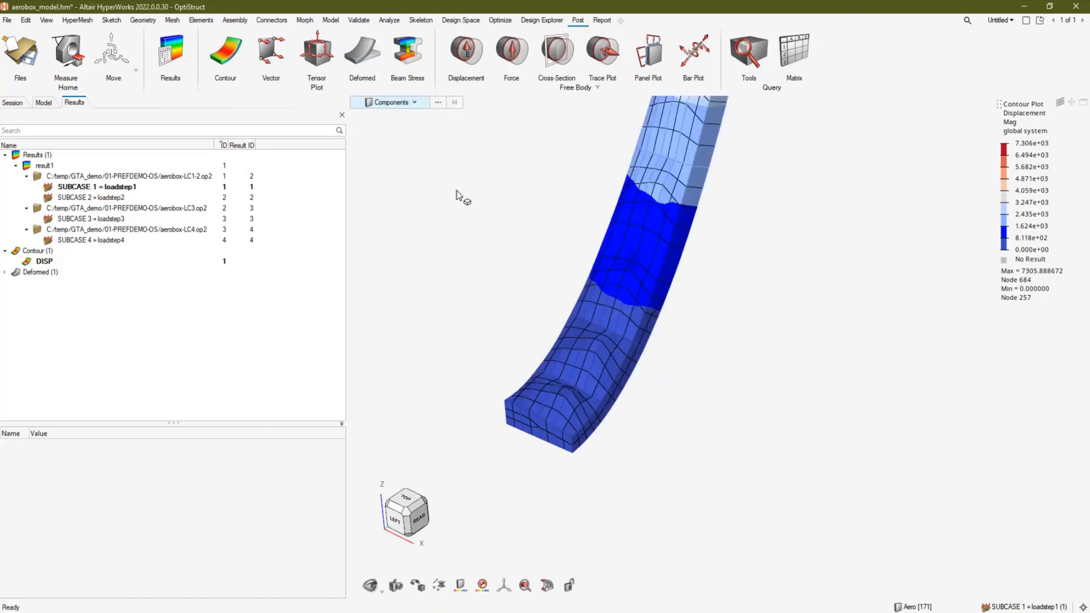
# Set the uniform scale of the DEF deformed plot to 0.1
pyautogui.scroll(1, 785, 321)
pyautogui.scroll(-5, 803, 460)
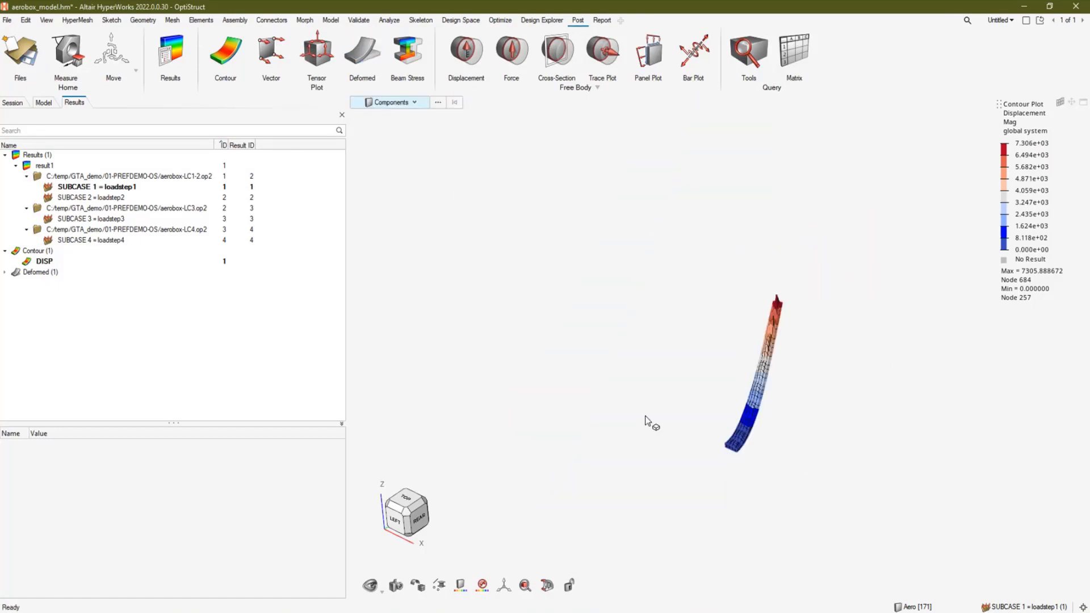
pyautogui.scroll(2, 649, 420)
pyautogui.moveTo(636, 411); pyautogui.dragTo(517, 391, button='right')
pyautogui.click(5, 272)
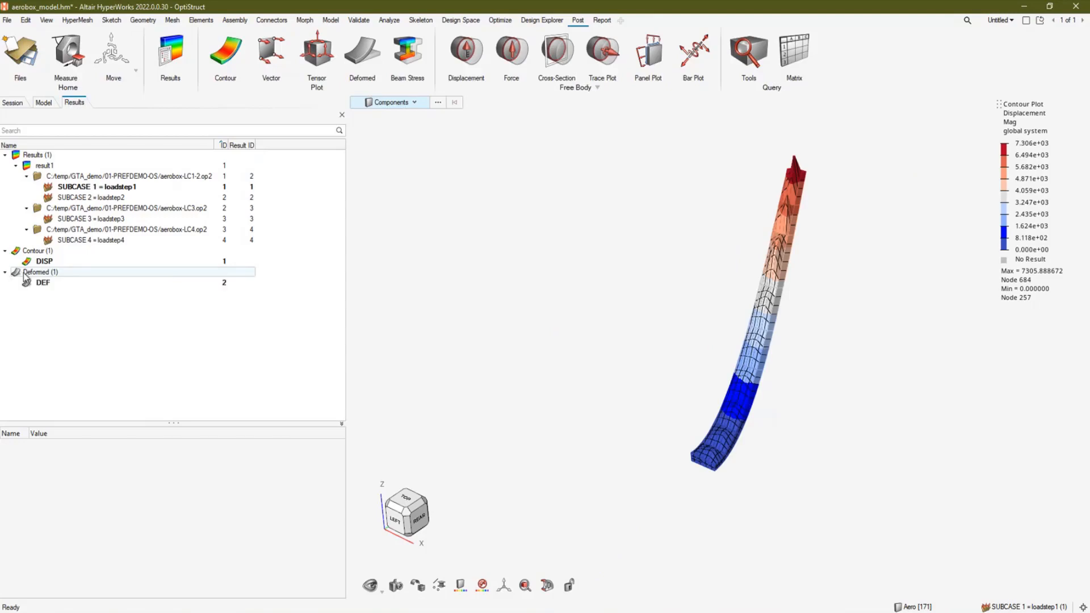
pyautogui.click(45, 282)
pyautogui.click(87, 504)
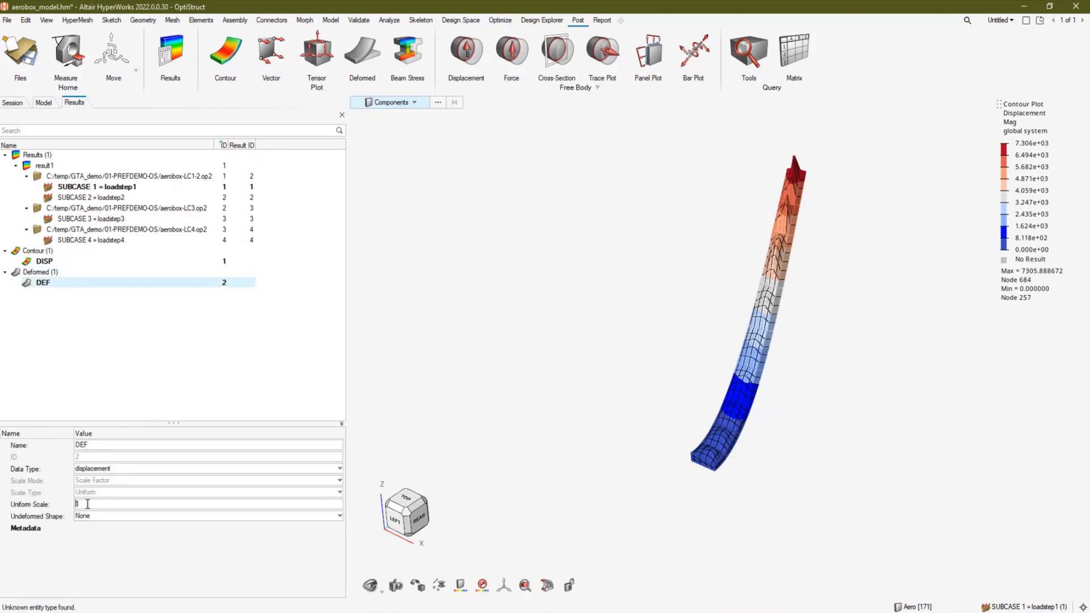
pyautogui.write('0.1')
pyautogui.press('Return')
pyautogui.moveTo(646, 437); pyautogui.dragTo(499, 360, button='right')
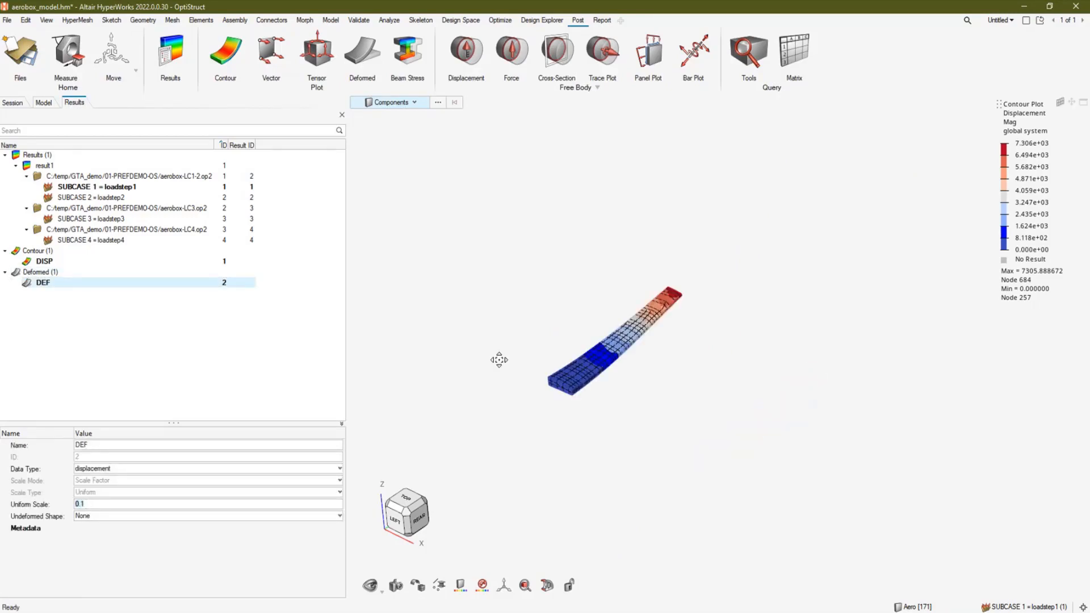
pyautogui.scroll(5, 516, 350)
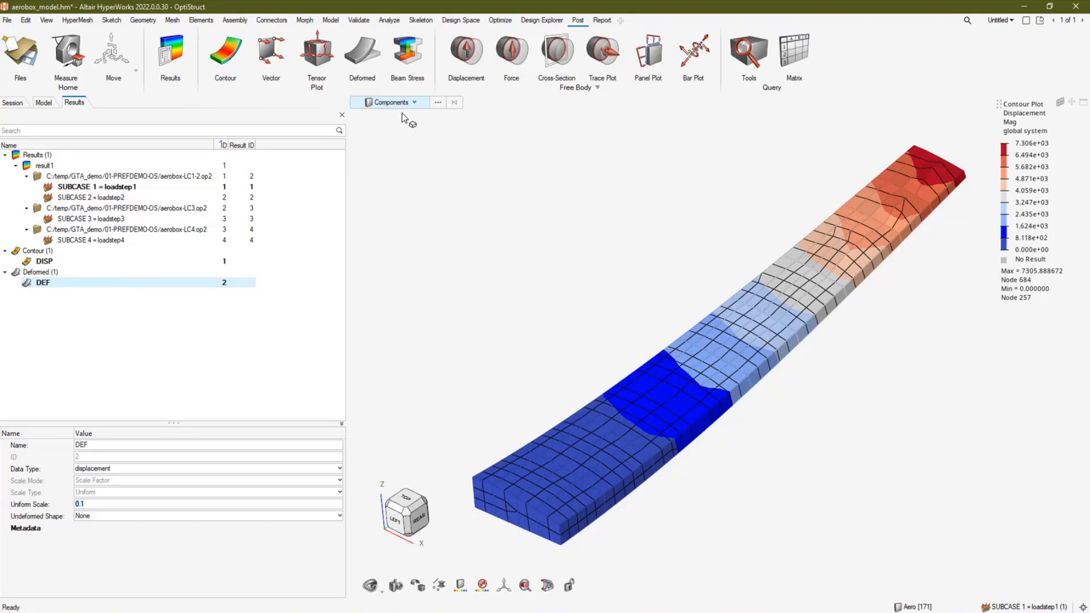
# Start a Results Query, review its Post preferences for precision and CSV separators, and leave both without changes
pyautogui.click(761, 53)
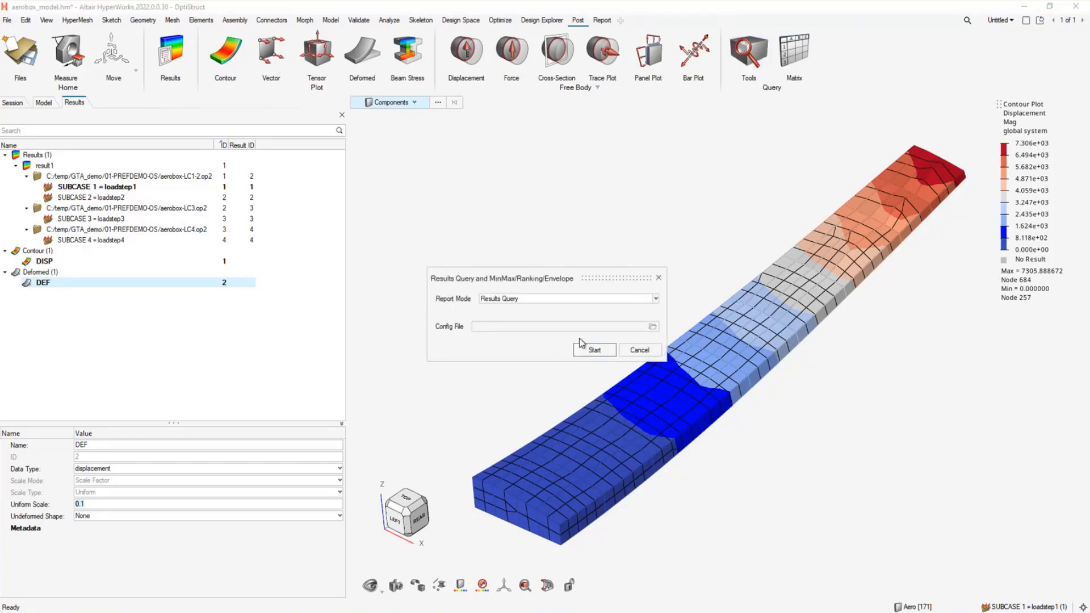
pyautogui.click(605, 352)
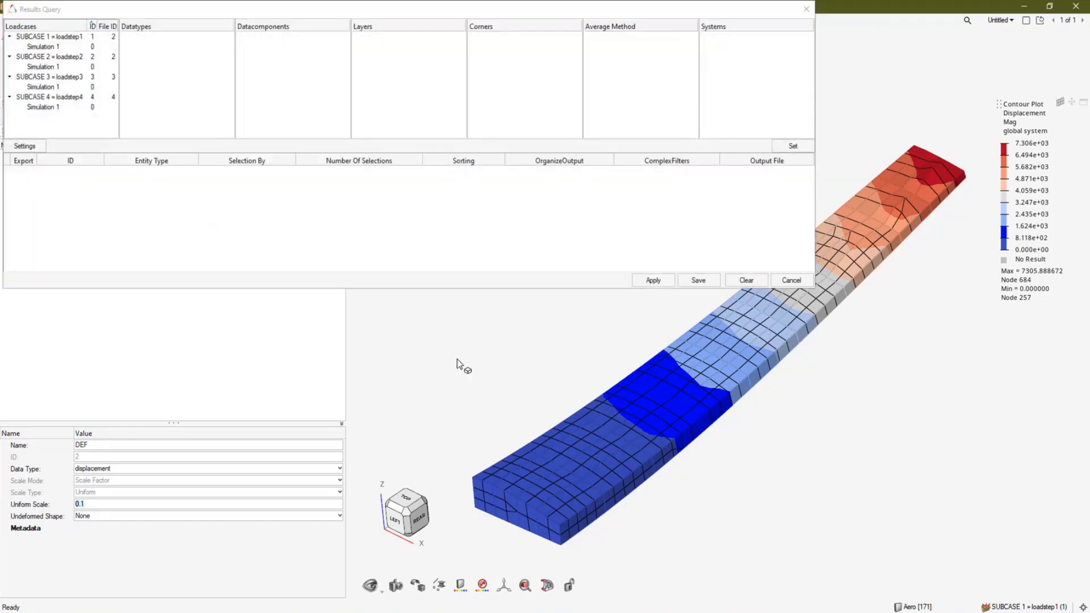
pyautogui.moveTo(168, 11); pyautogui.dragTo(314, 134)
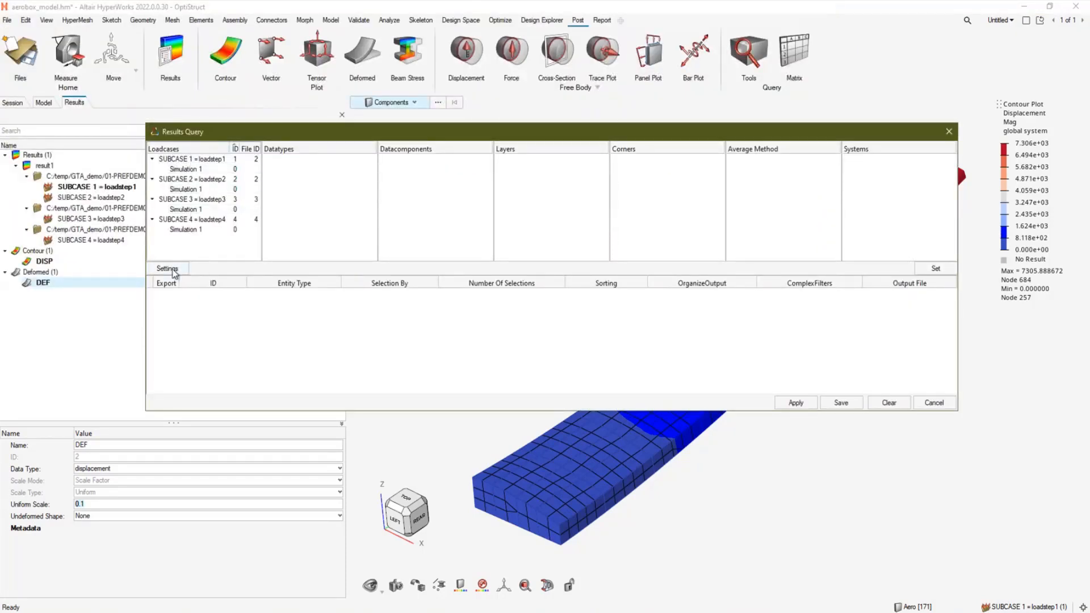
pyautogui.click(173, 269)
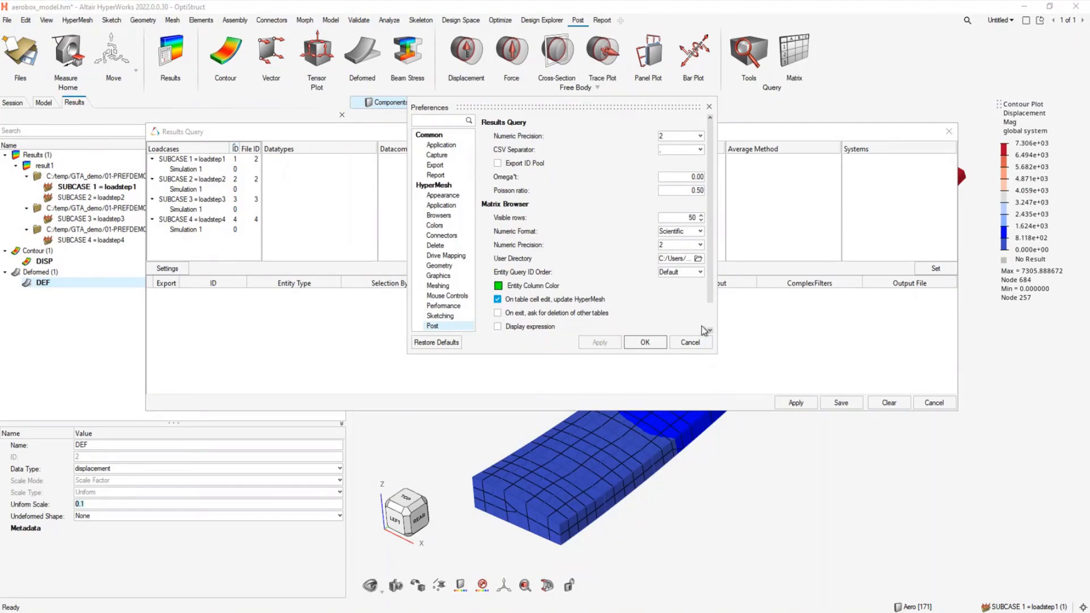
pyautogui.moveTo(716, 353); pyautogui.dragTo(773, 393)
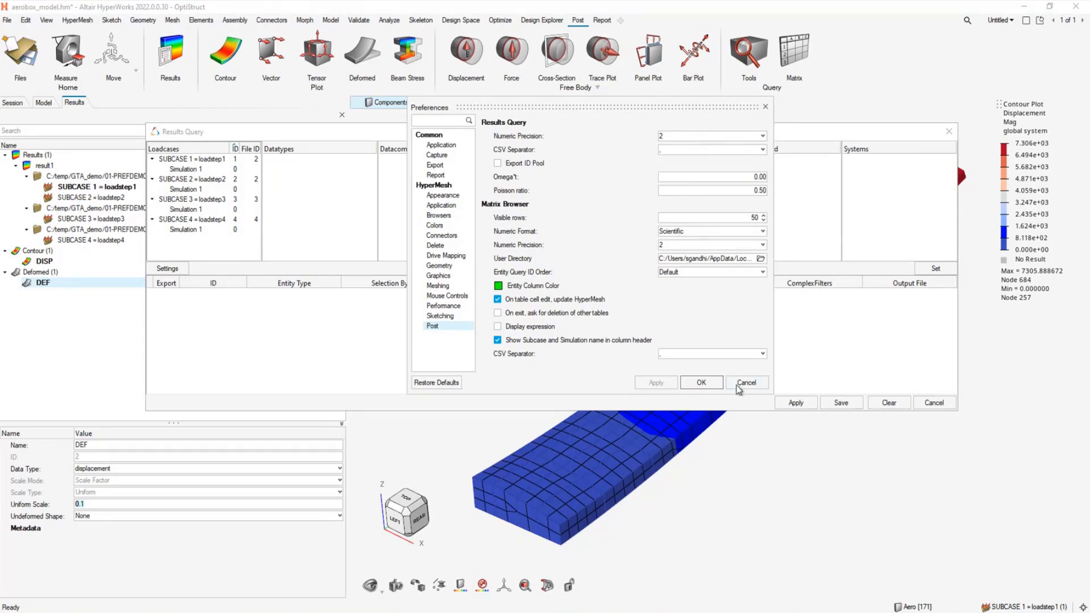
pyautogui.click(739, 386)
pyautogui.click(934, 402)
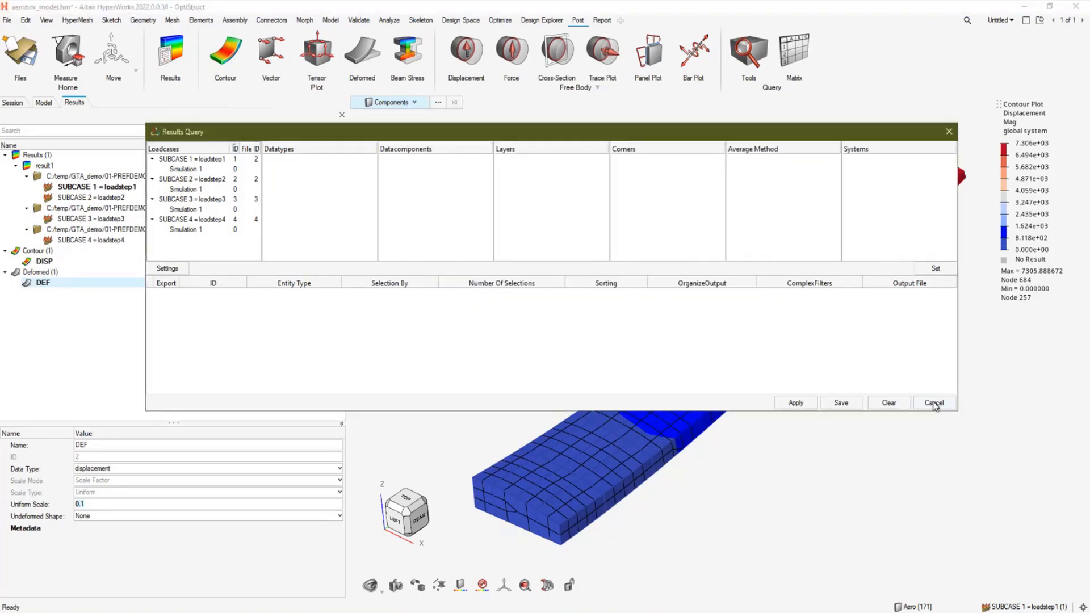
# Enable the iso plot for the DISP contour
pyautogui.moveTo(659, 330); pyautogui.dragTo(619, 301, button='right')
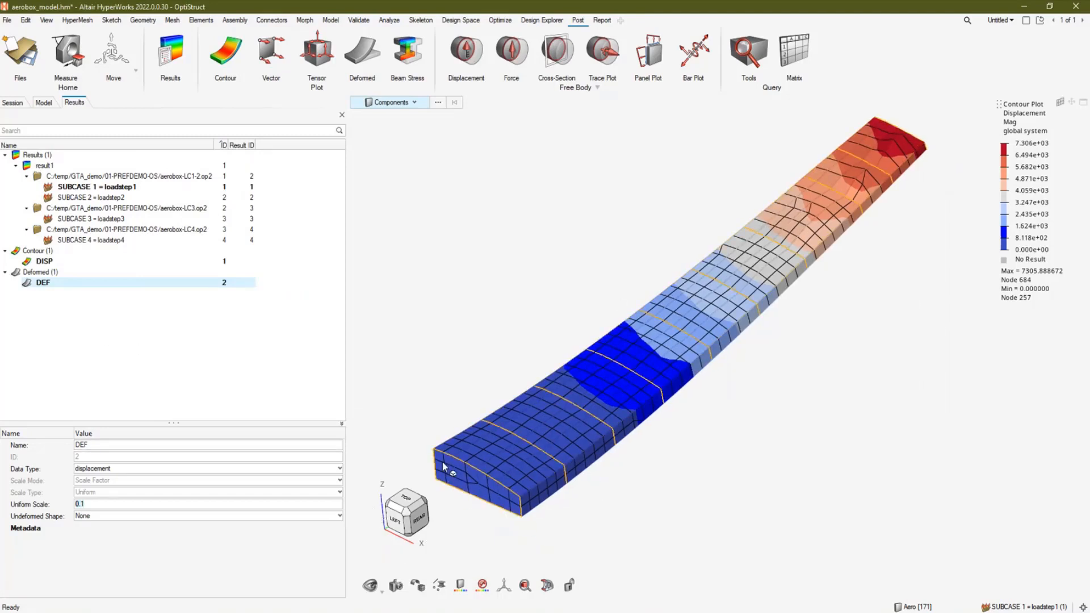
pyautogui.click(47, 263)
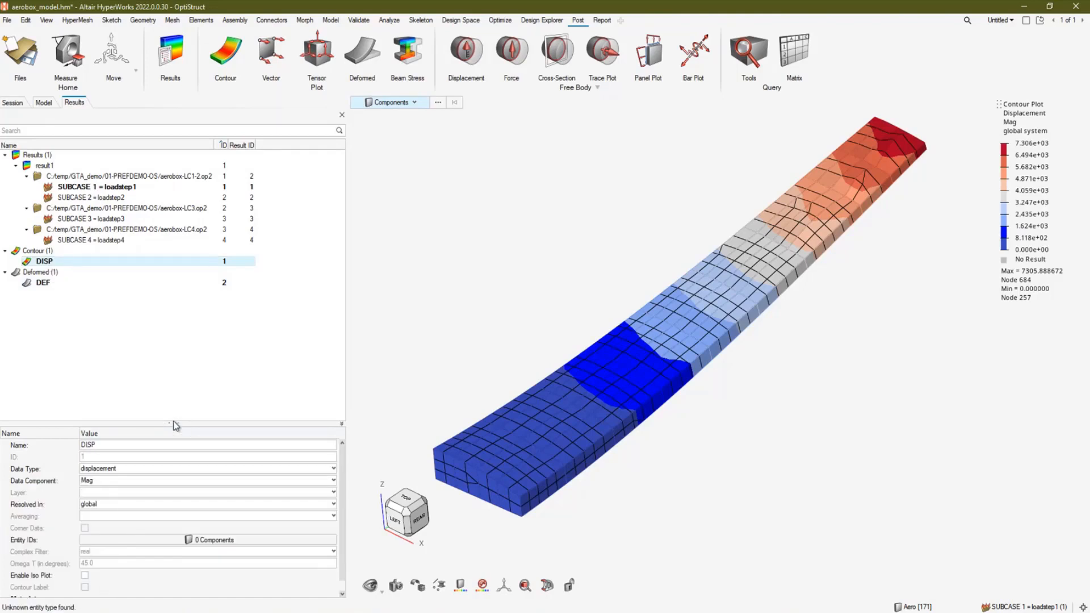
pyautogui.moveTo(175, 421); pyautogui.dragTo(173, 350)
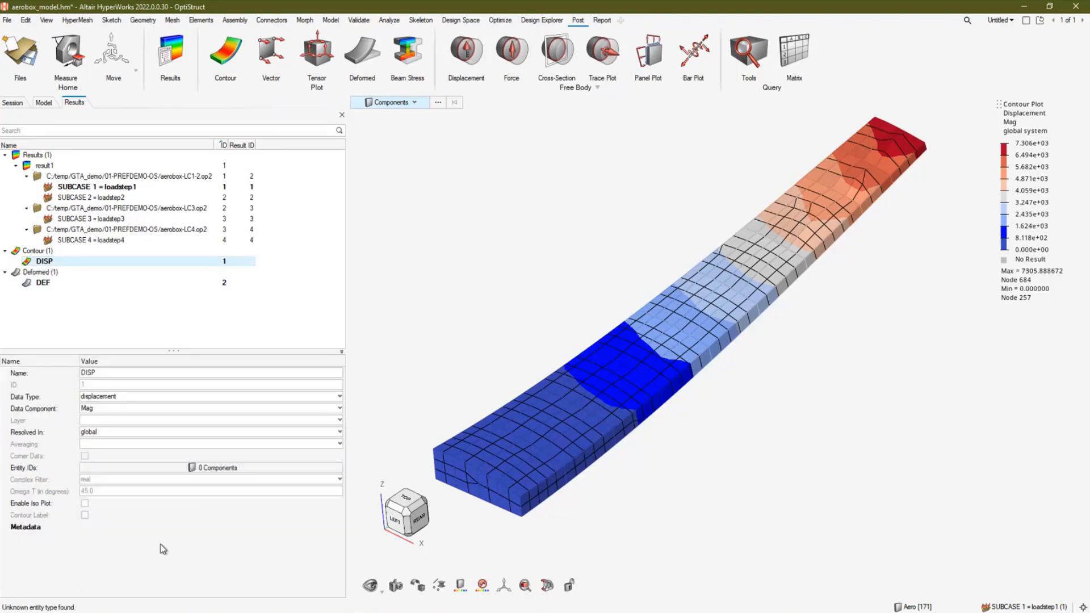
pyautogui.click(83, 502)
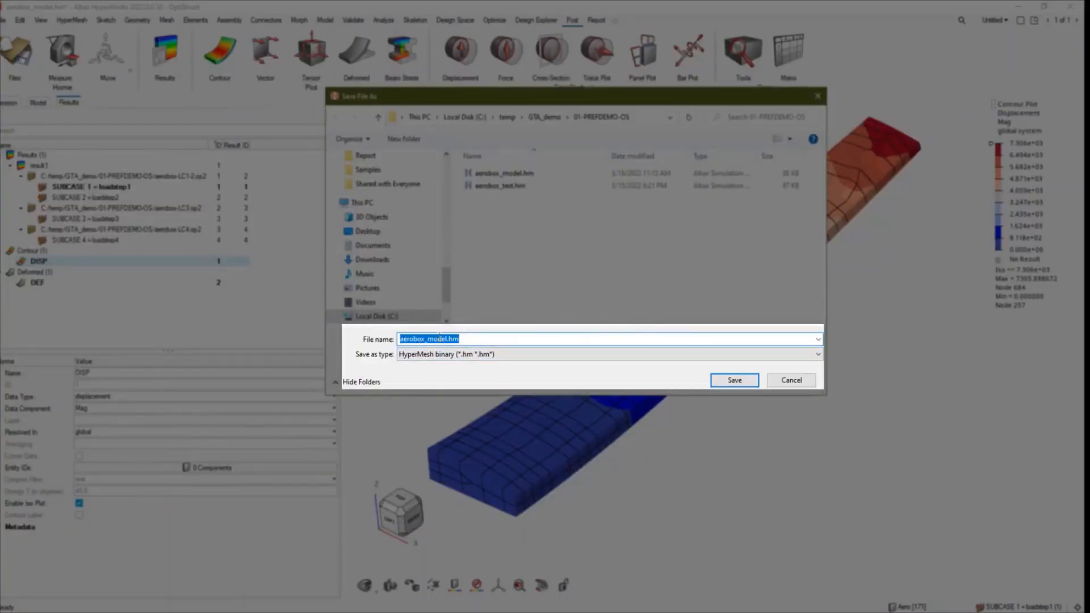
# Save the model as a HyperMesh binary file named aerobox_GTA_demo in the 01-PREFDEMO-OS folder
pyautogui.write('aerobo')
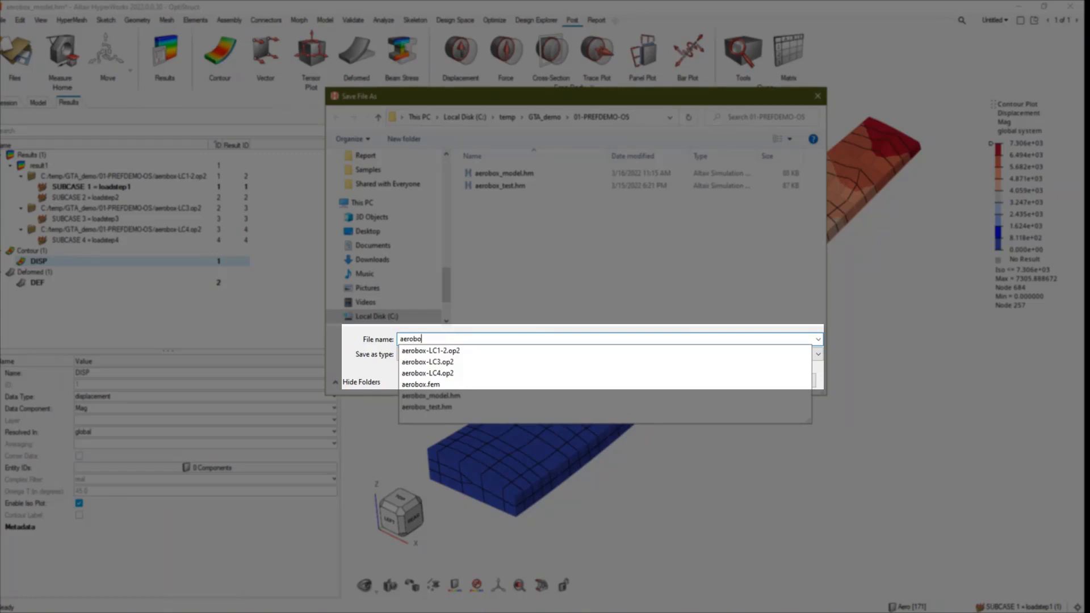
pyautogui.write('x_GTA_demo')
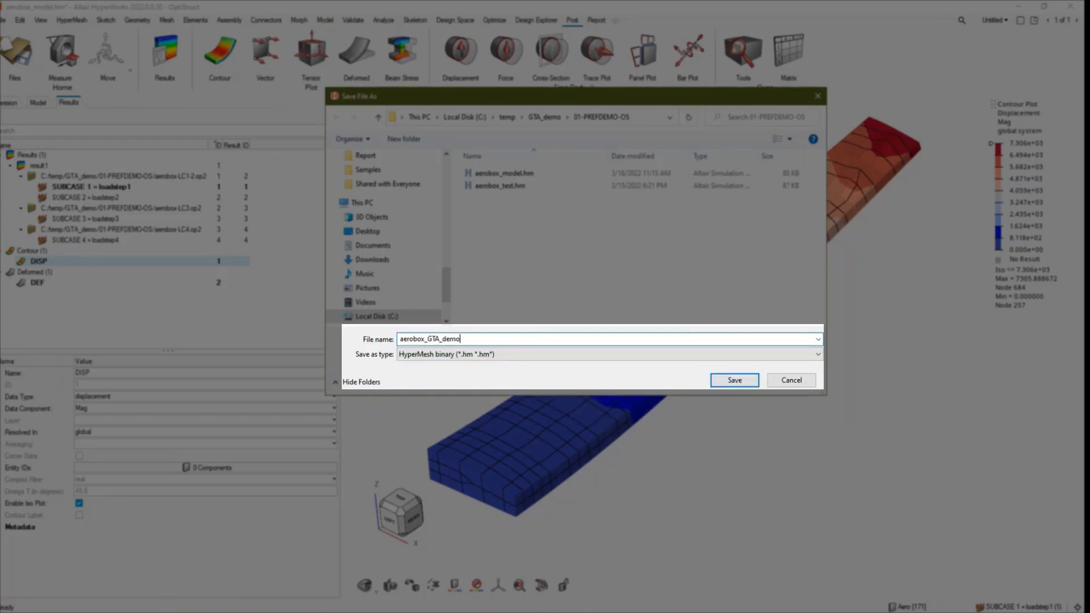
pyautogui.click(736, 380)
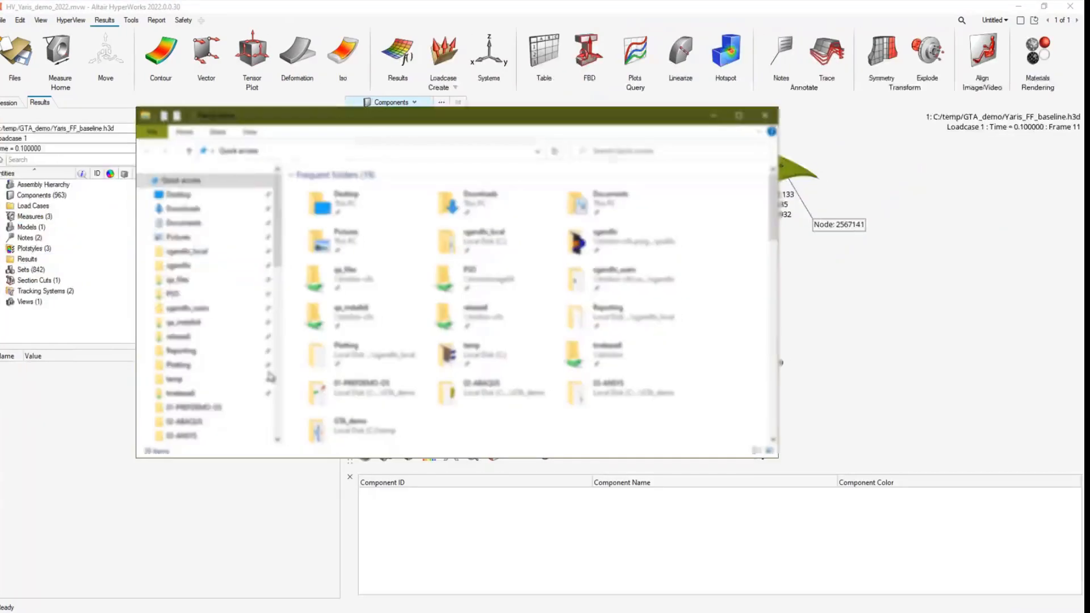
# In File Explorer, rename the result file aerobox-LC1-2.op2 in the 01-PREFDEMO-OS folder to _aerobox-LC1-2.op2
pyautogui.scroll(-3, 199, 341)
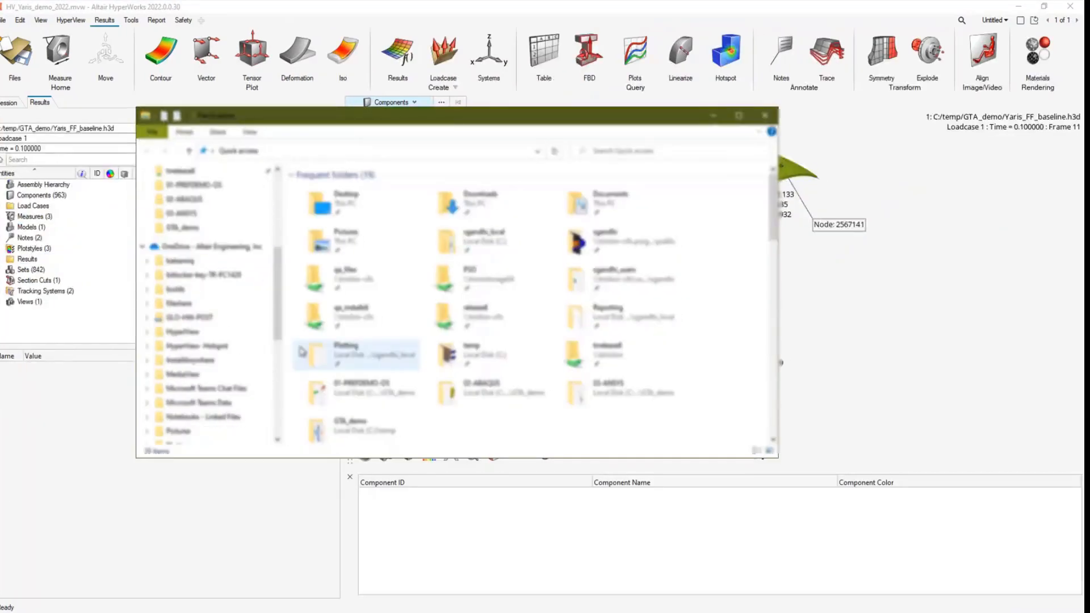
pyautogui.scroll(3, 203, 351)
pyautogui.click(202, 355)
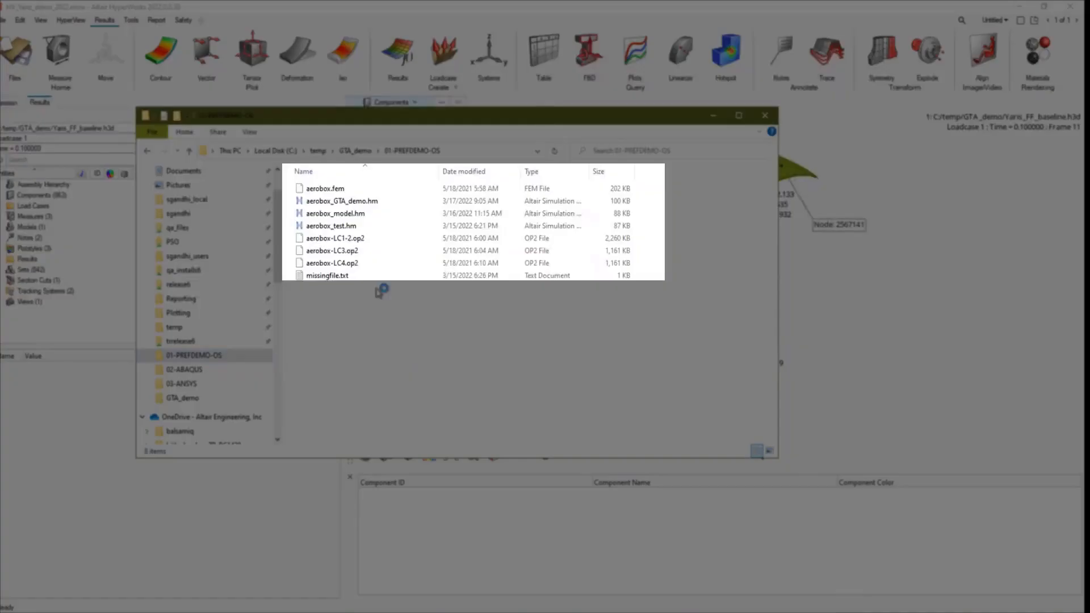
pyautogui.click(361, 240)
pyautogui.click(362, 240)
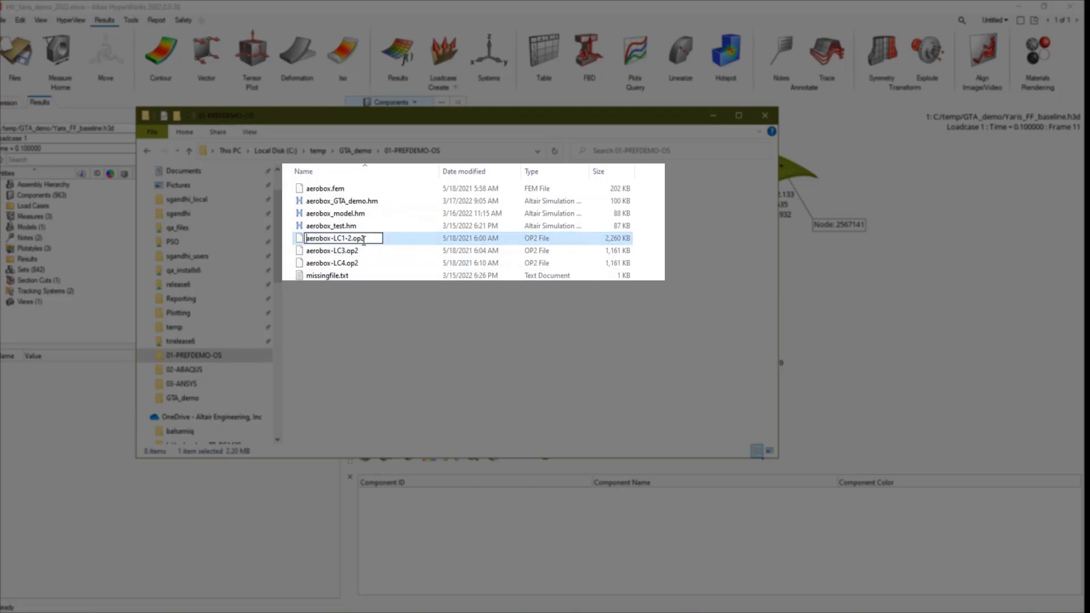
pyautogui.press('Home')
pyautogui.write('_')
pyautogui.press('Return')
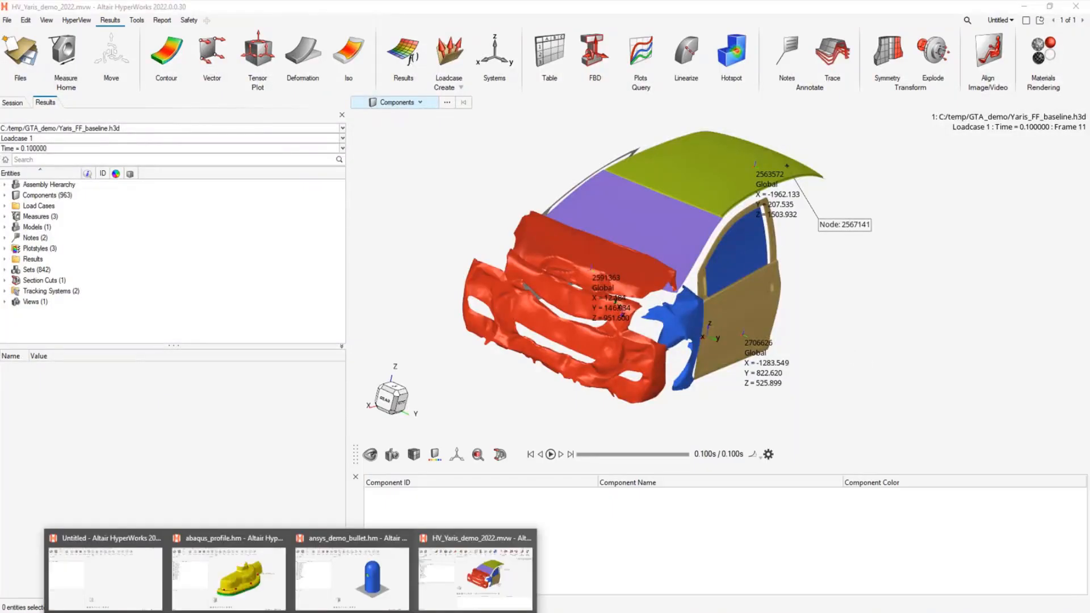
# In the untitled HyperWorks session, open aerobox_GTA_demo.hm from the 01-PREFDEMO-OS folder and decline saving the missing-file log
pyautogui.click(97, 576)
pyautogui.click(31, 45)
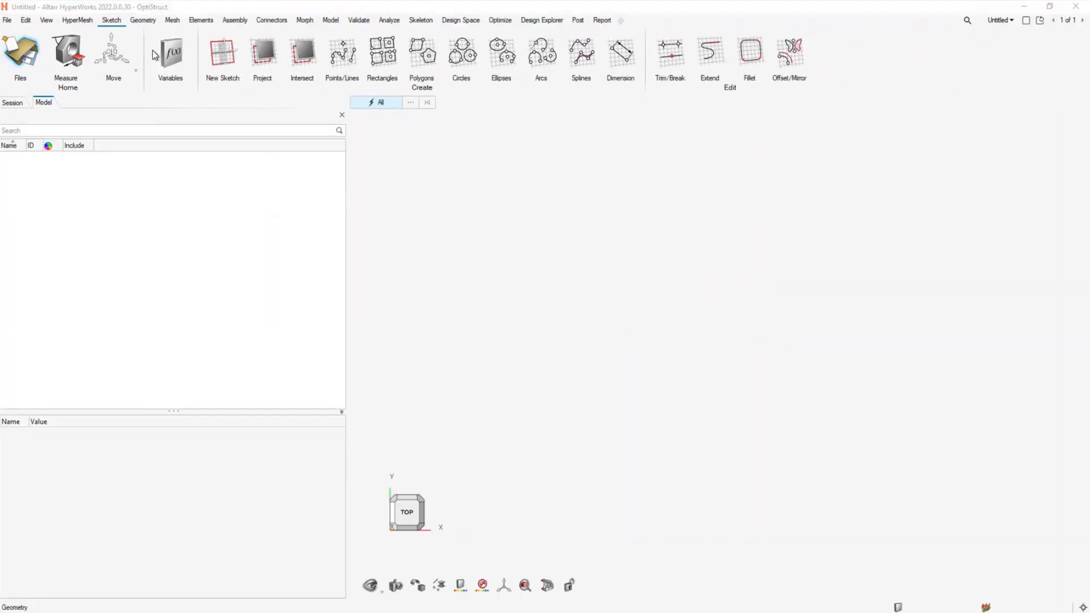
pyautogui.click(697, 362)
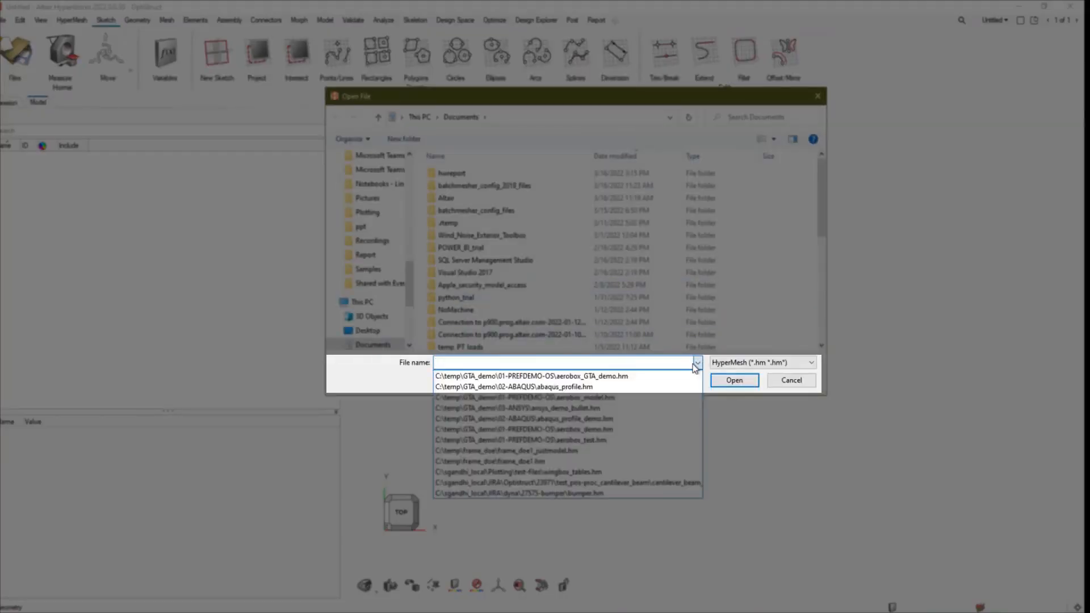
pyautogui.click(679, 375)
pyautogui.click(732, 380)
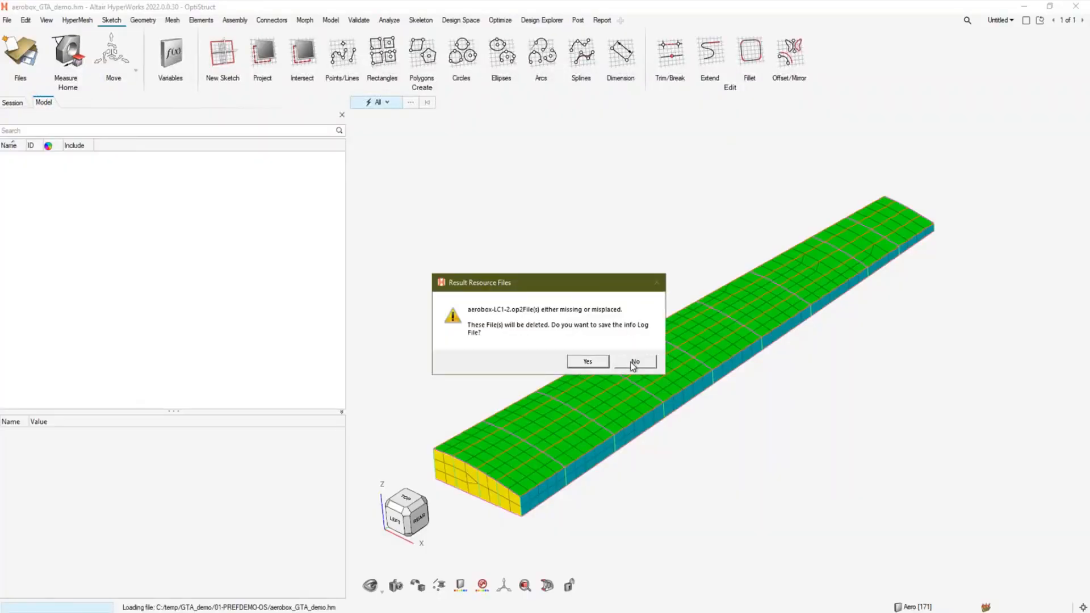
pyautogui.click(633, 362)
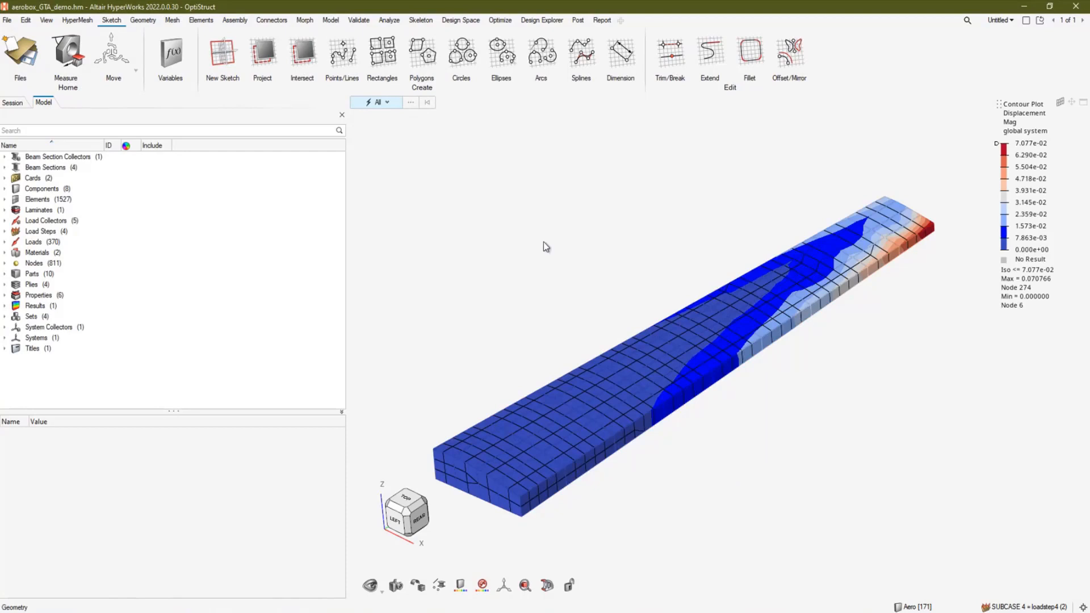
# Create a new contour plot with data type displacement and component Mag resolved in the global system
pyautogui.click(578, 19)
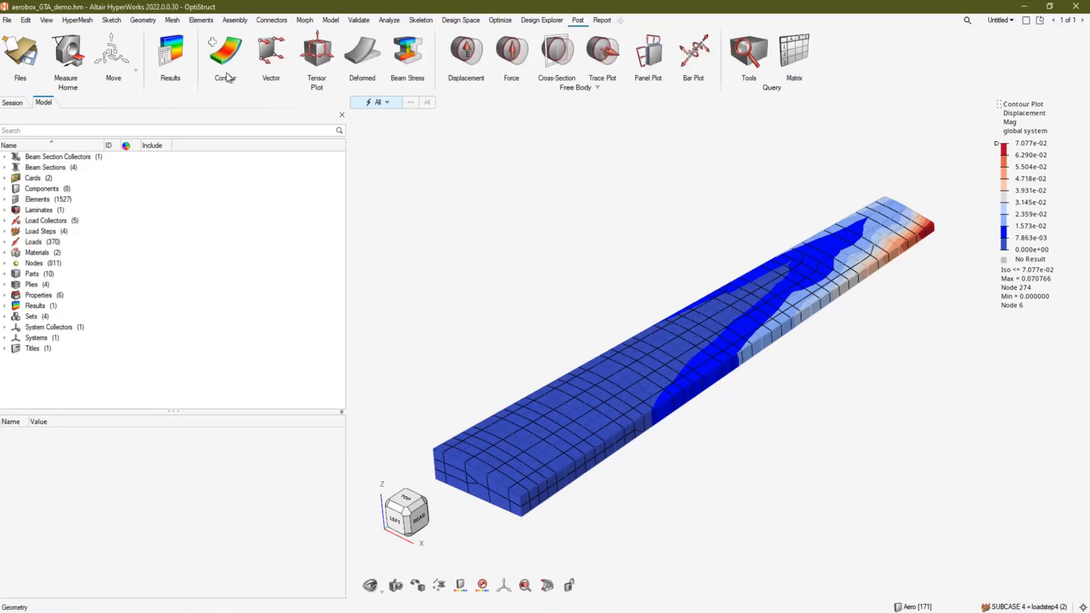
pyautogui.click(213, 46)
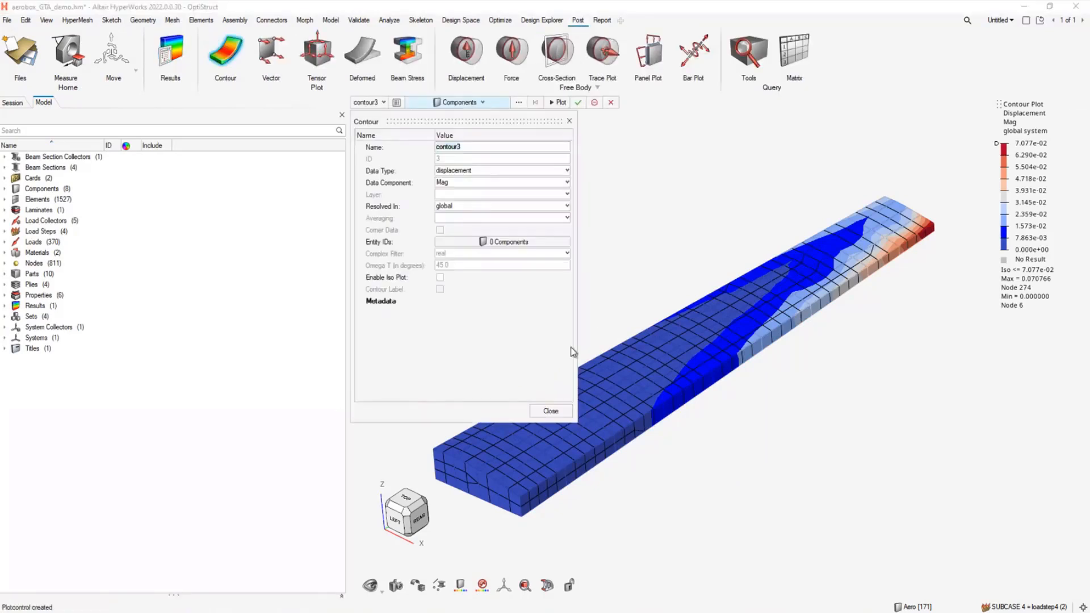
pyautogui.click(550, 410)
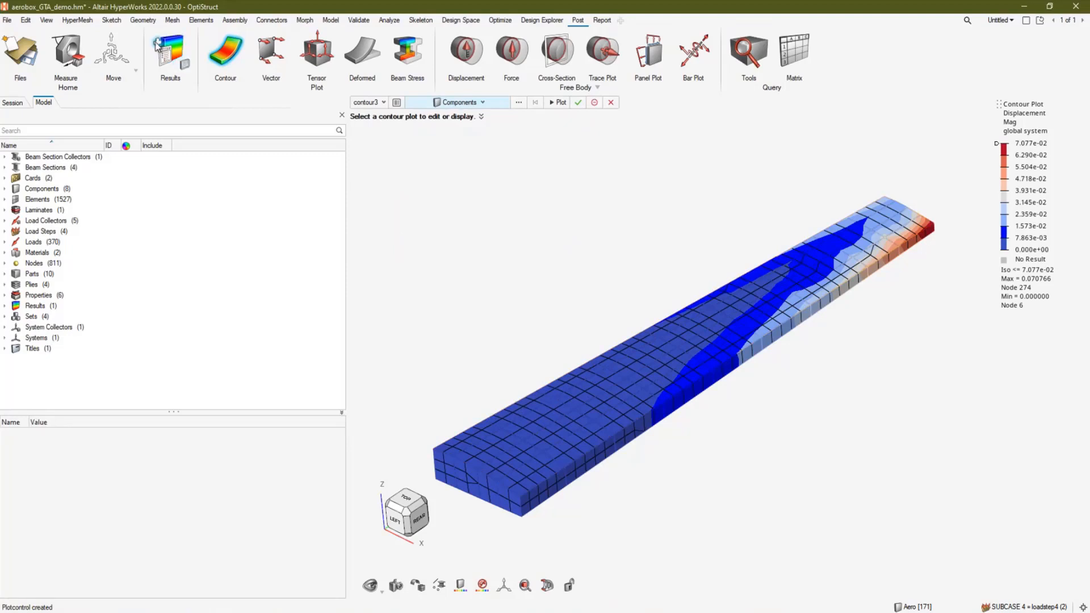
# Browse the 01-PREFDEMO-OS folder from the result file import and leave the Contour tool
pyautogui.click(164, 54)
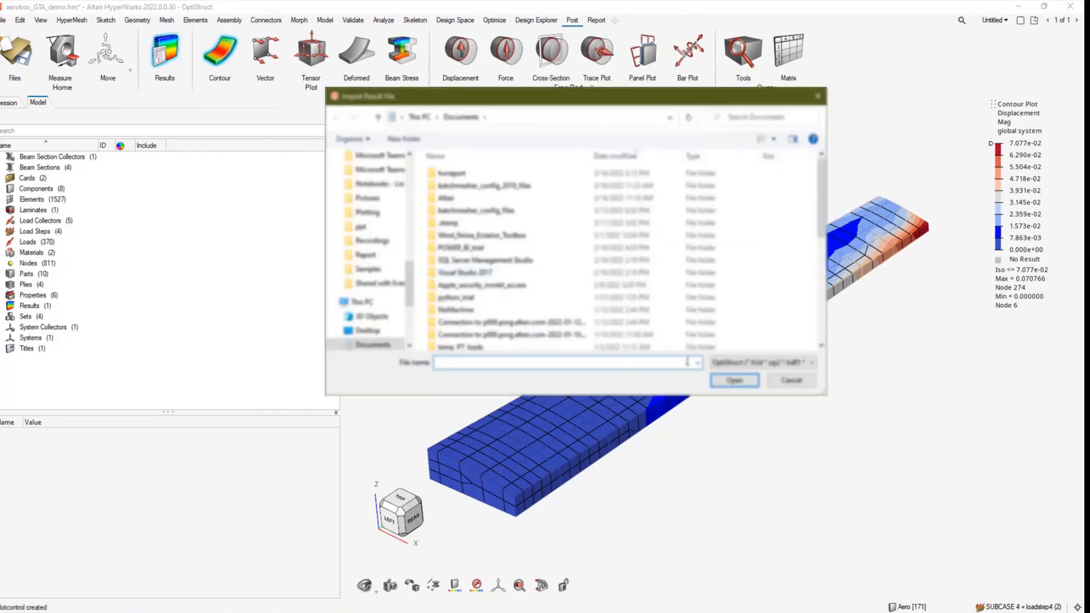
pyautogui.scroll(5, 375, 238)
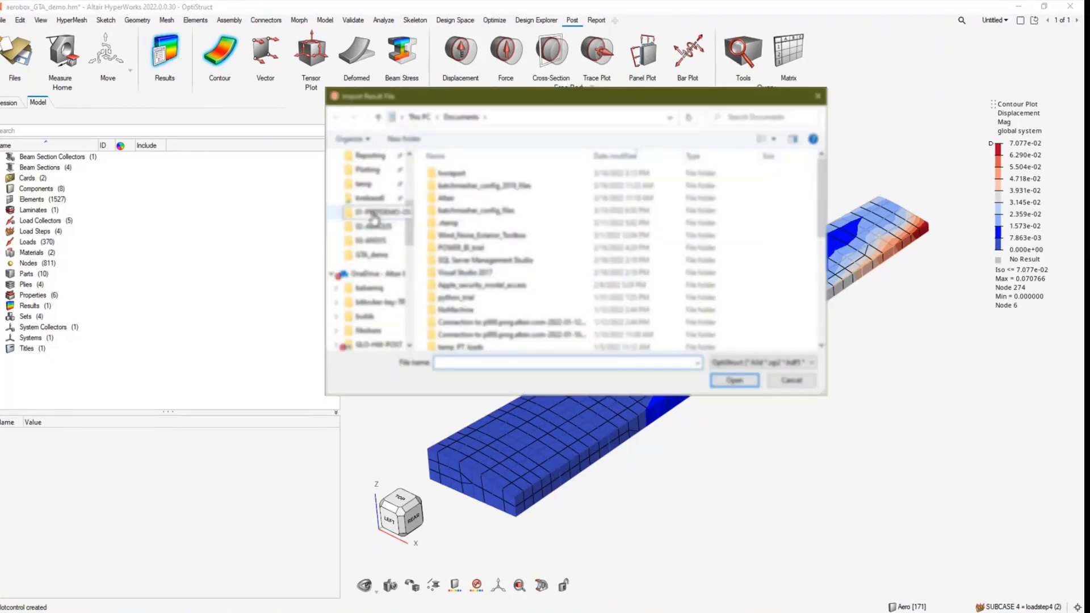
pyautogui.click(375, 211)
pyautogui.click(510, 173)
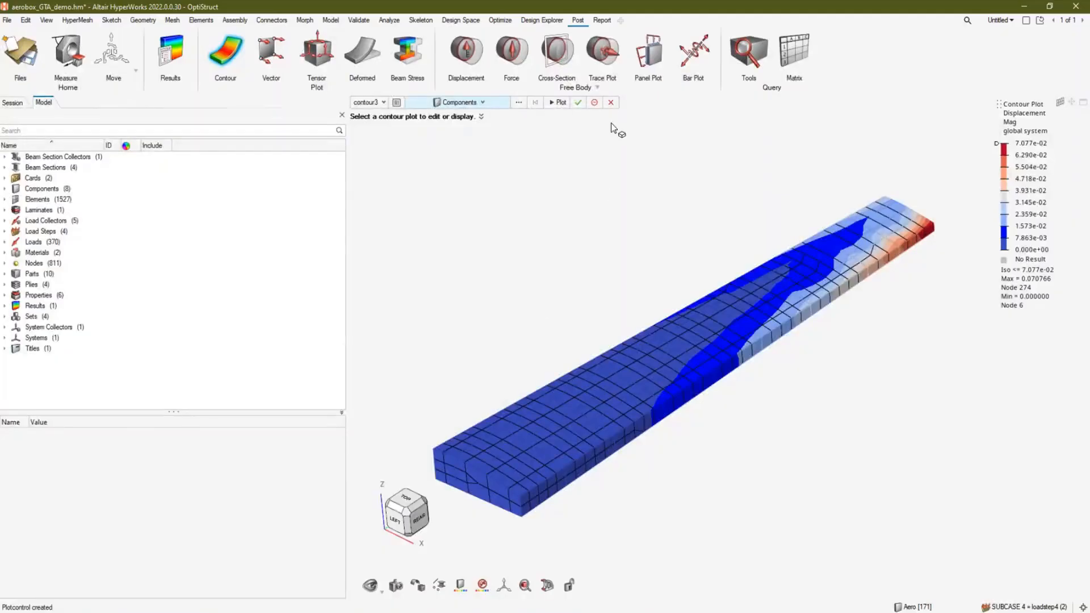
pyautogui.click(613, 103)
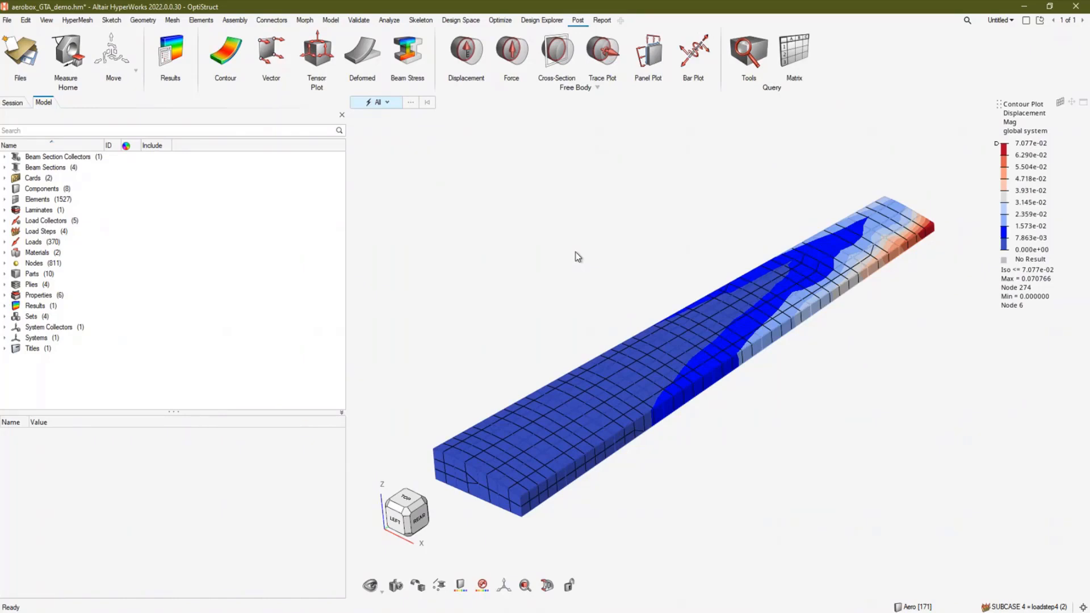
# Open the Matrix Browser and review the Post and Appearance preferences, leaving all settings as they are
pyautogui.click(7, 21)
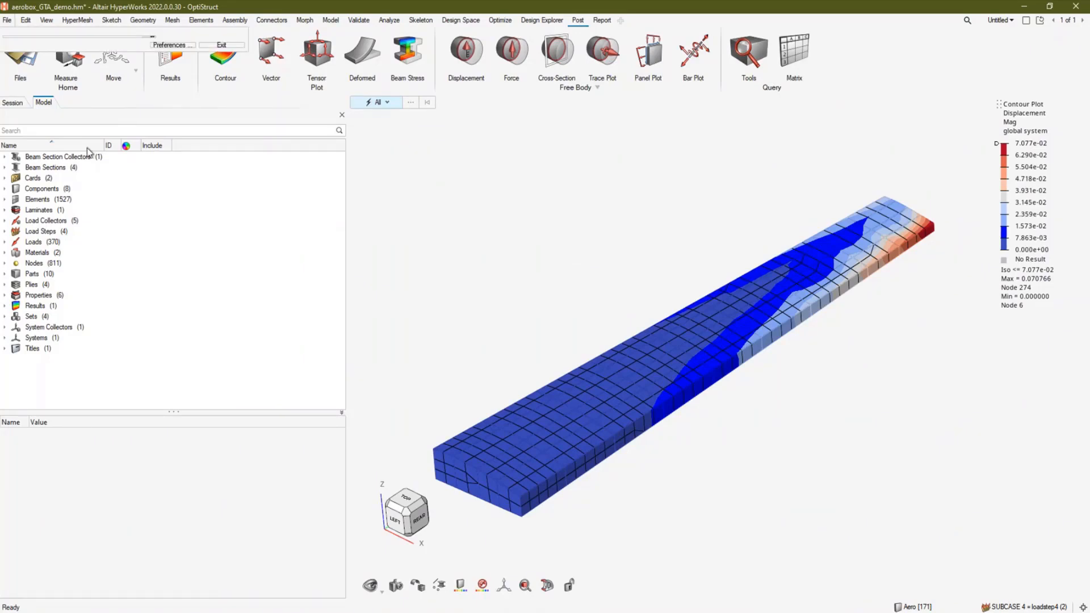
pyautogui.click(222, 45)
pyautogui.click(227, 107)
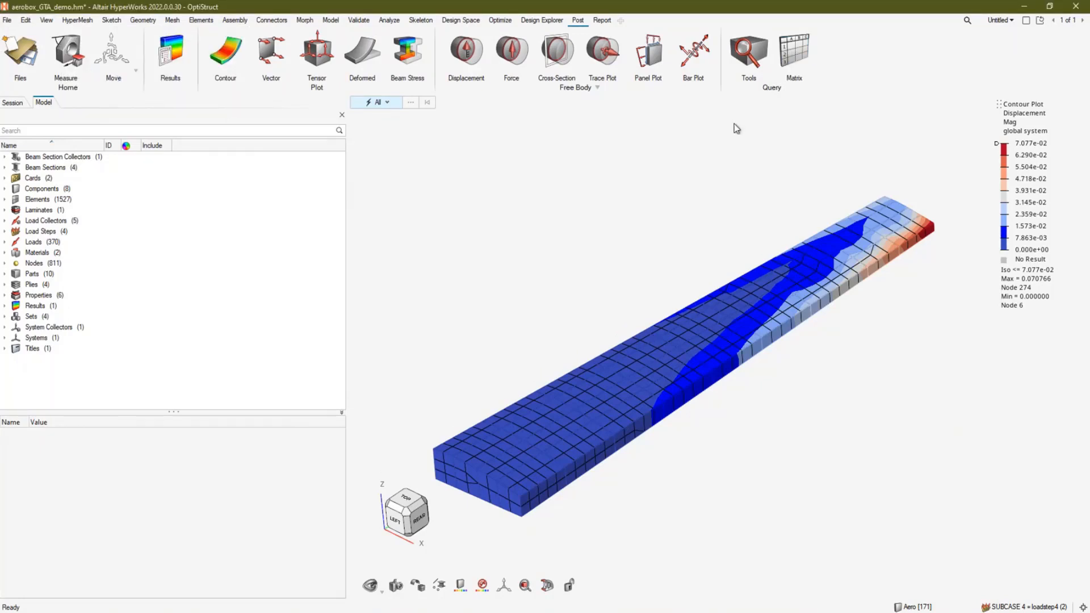
pyautogui.click(310, 148)
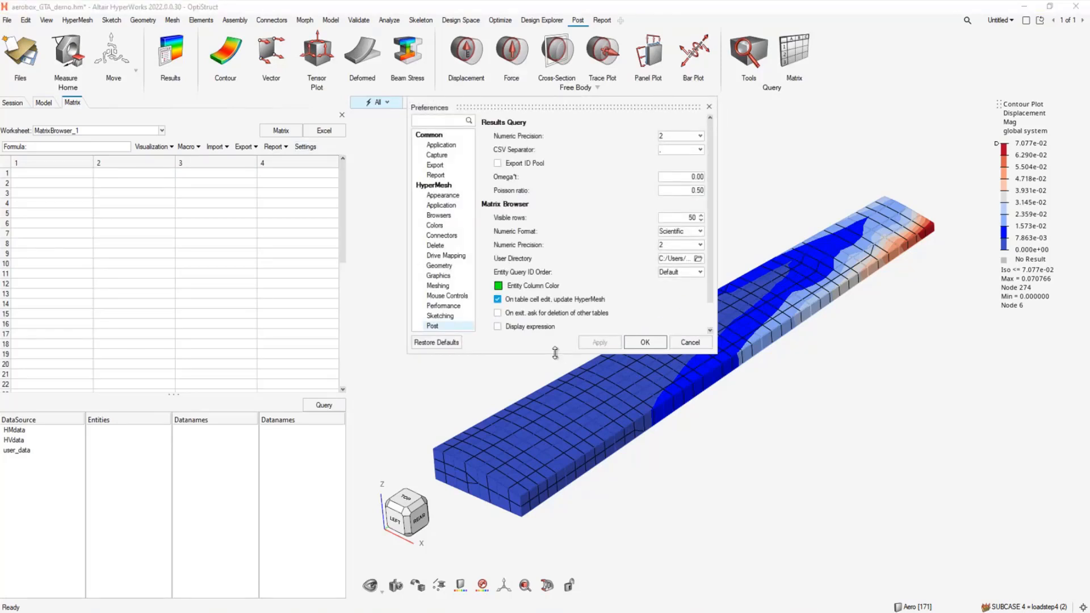
pyautogui.moveTo(555, 353); pyautogui.dragTo(565, 428)
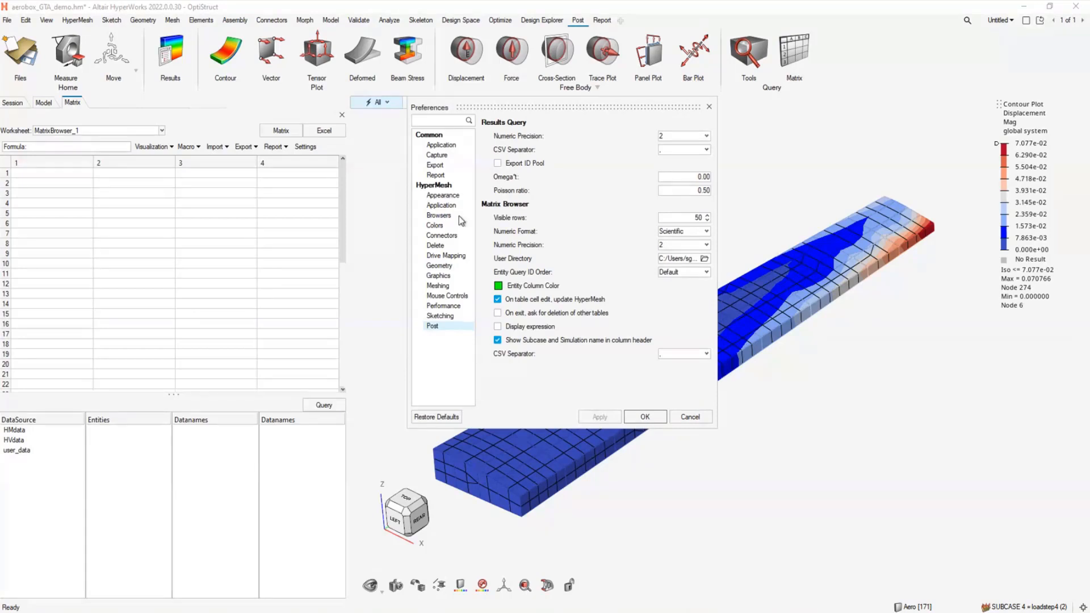
pyautogui.click(443, 195)
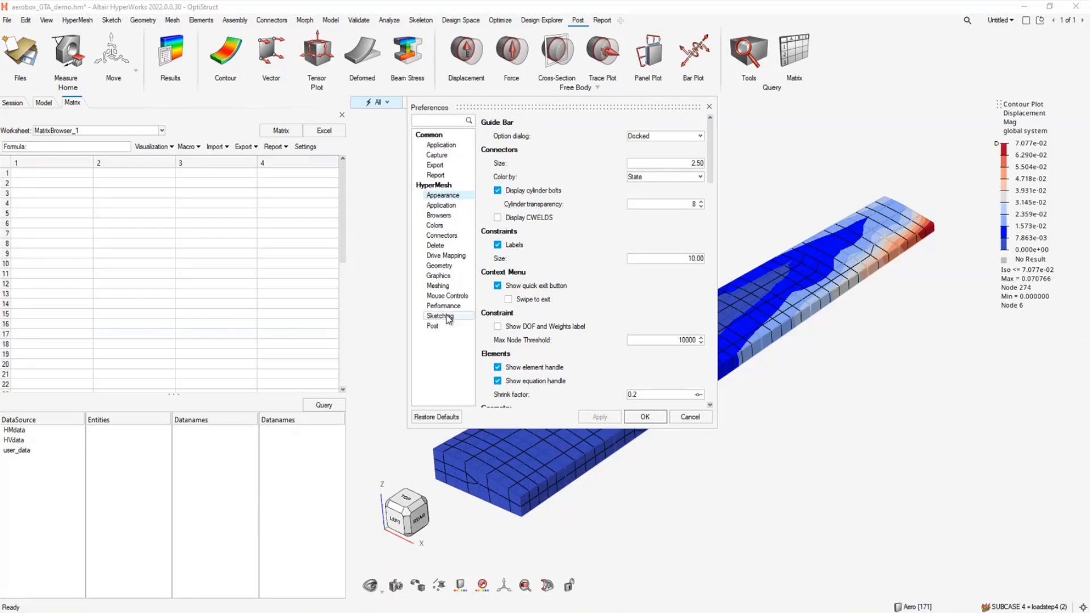
pyautogui.click(690, 418)
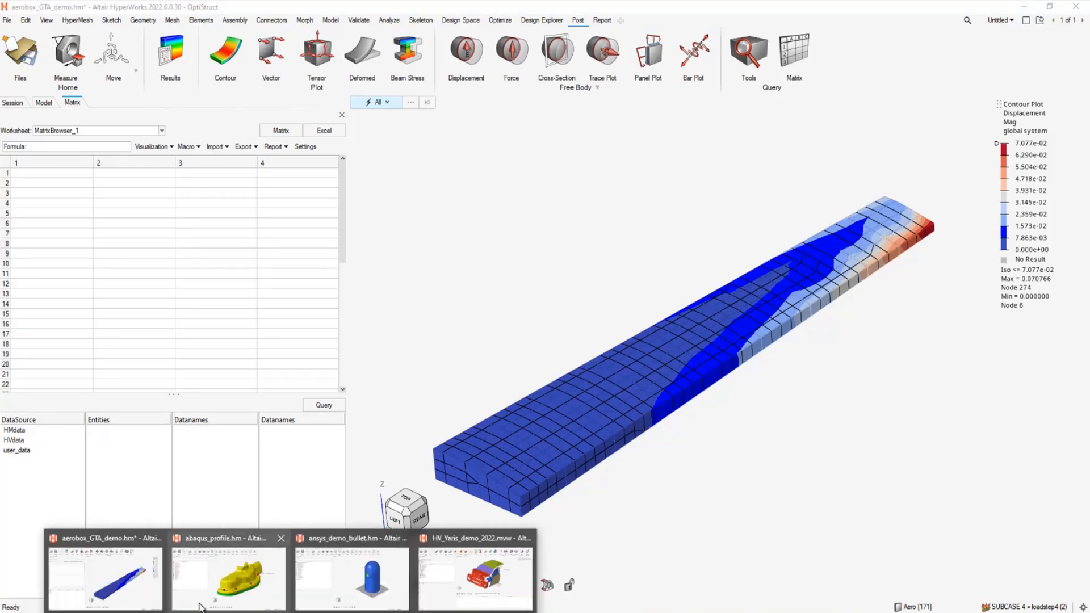
# Switch to the HyperWorks session with the abaqus_profile.hm model
pyautogui.click(94, 576)
pyautogui.click(289, 612)
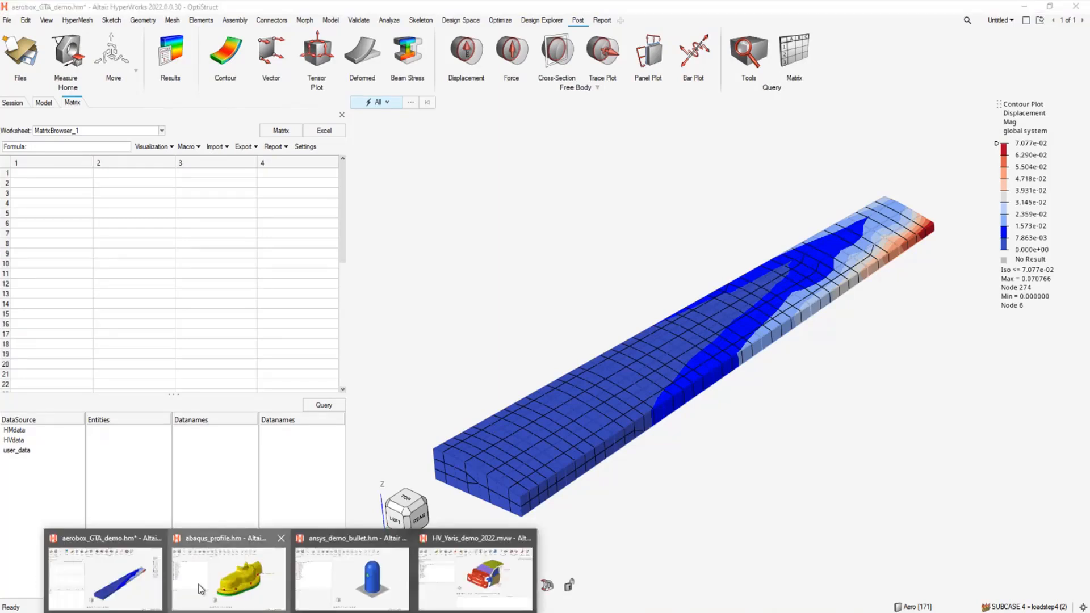
pyautogui.click(200, 588)
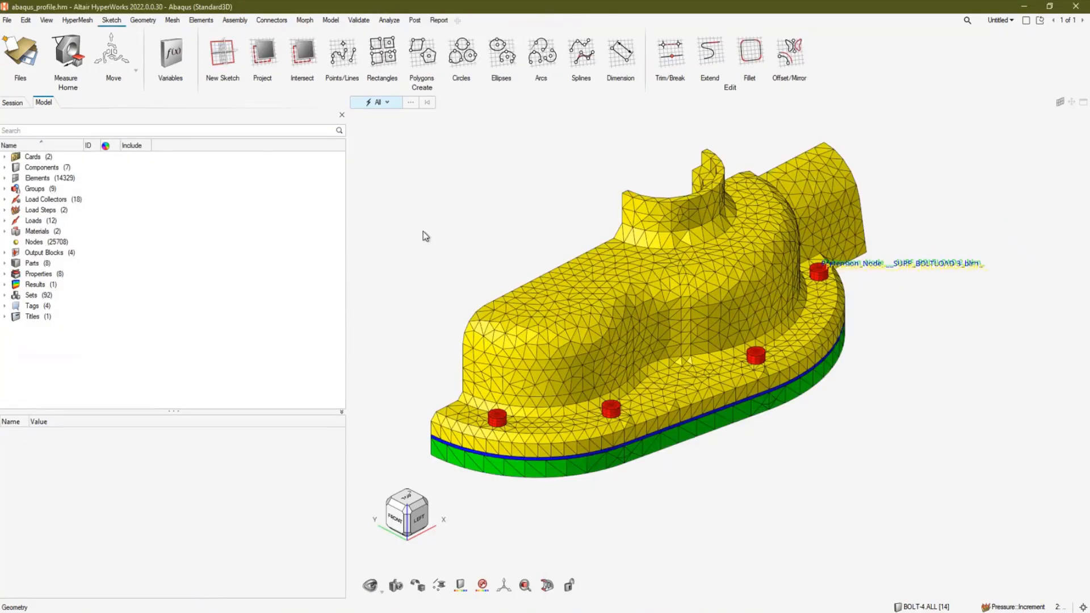
pyautogui.moveTo(417, 217); pyautogui.dragTo(426, 197, button='right')
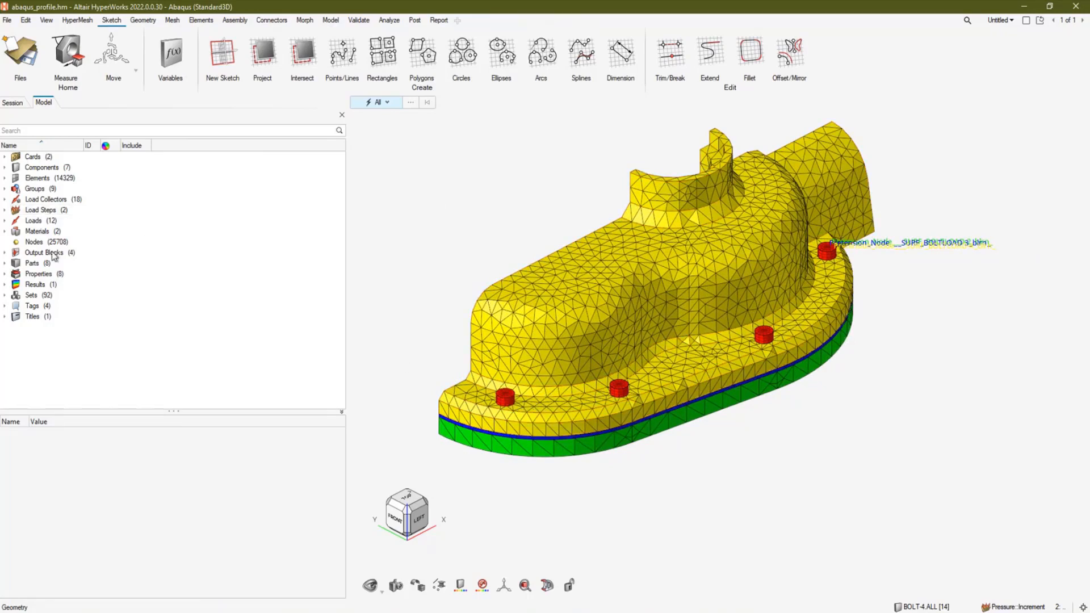
# Open the Results browser and display the disp contour for increment 2 of the Pressure step
pyautogui.click(36, 264)
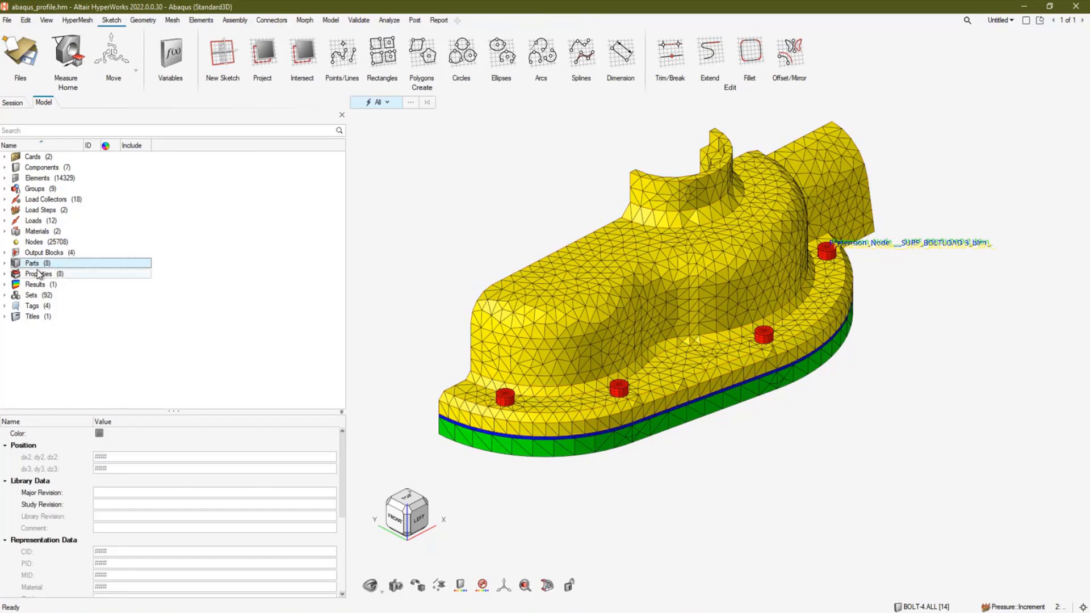
pyautogui.doubleClick(35, 266)
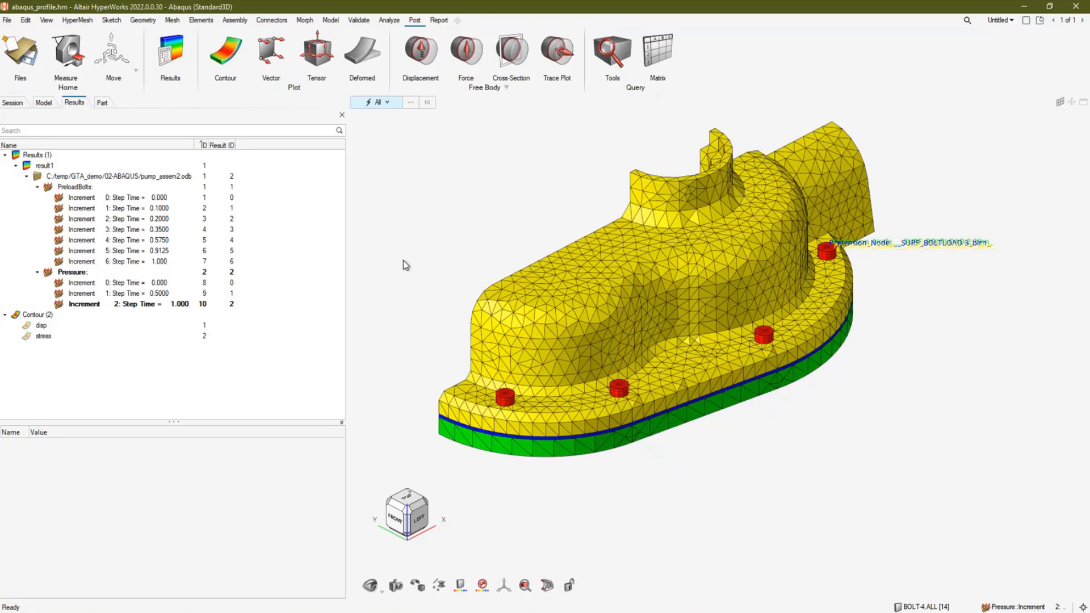
pyautogui.click(123, 306)
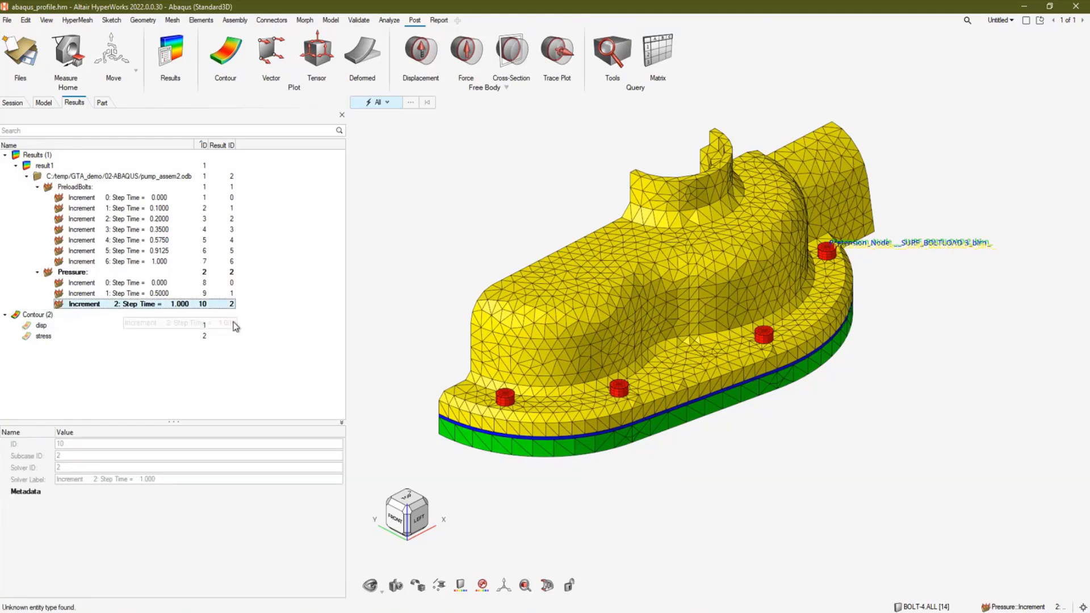
pyautogui.click(59, 328)
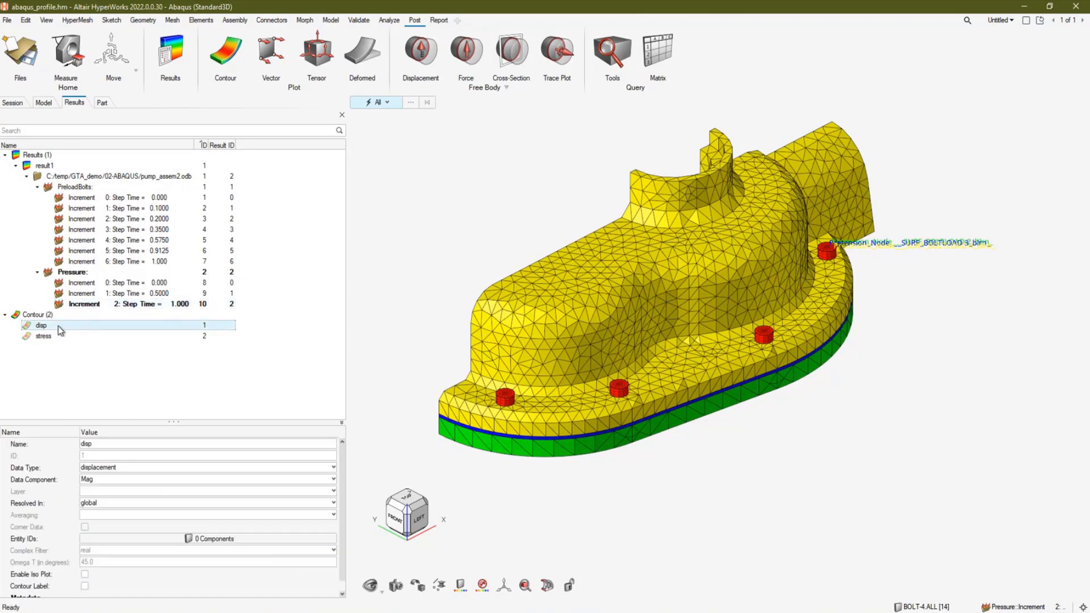
pyautogui.click(27, 325)
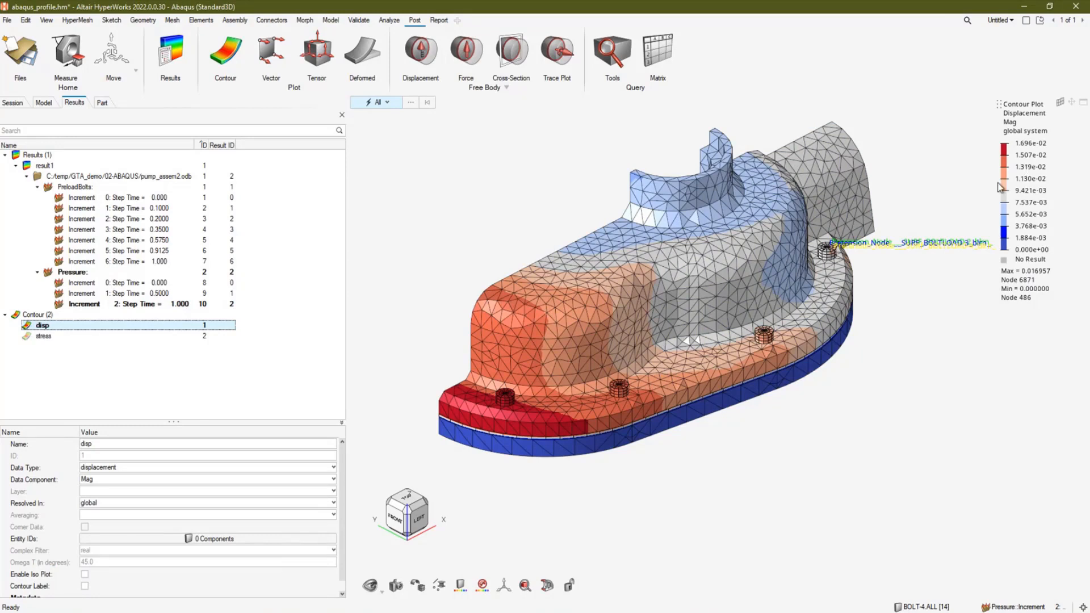
# Move the displacement contour legend to the other side of the model and turn off its Divergent colour scheme
pyautogui.rightClick(1023, 173)
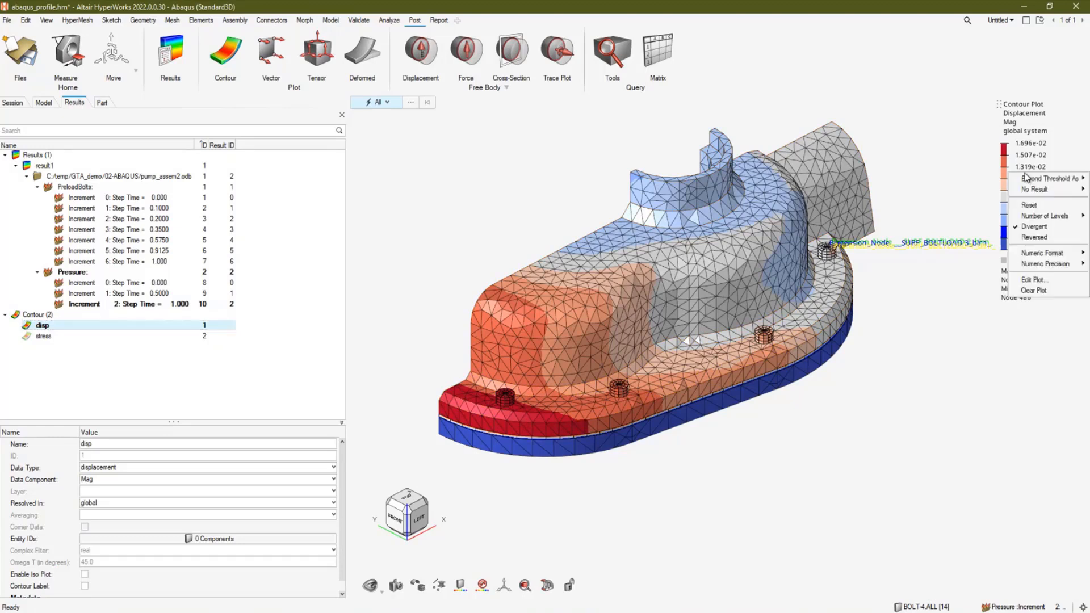
pyautogui.click(1034, 144)
pyautogui.moveTo(997, 100); pyautogui.dragTo(375, 143)
pyautogui.rightClick(411, 230)
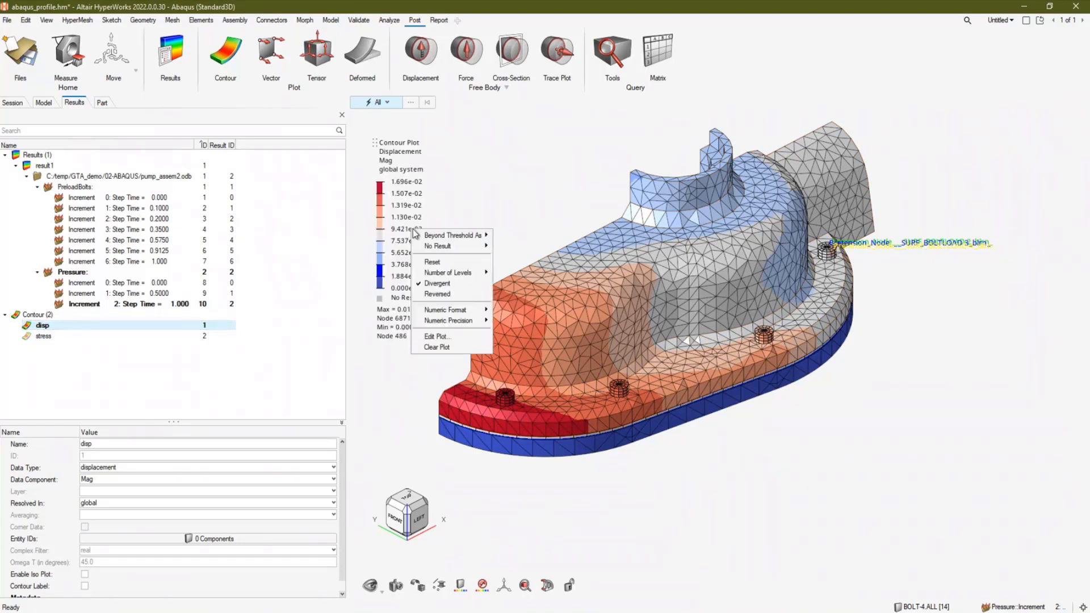
pyautogui.click(437, 285)
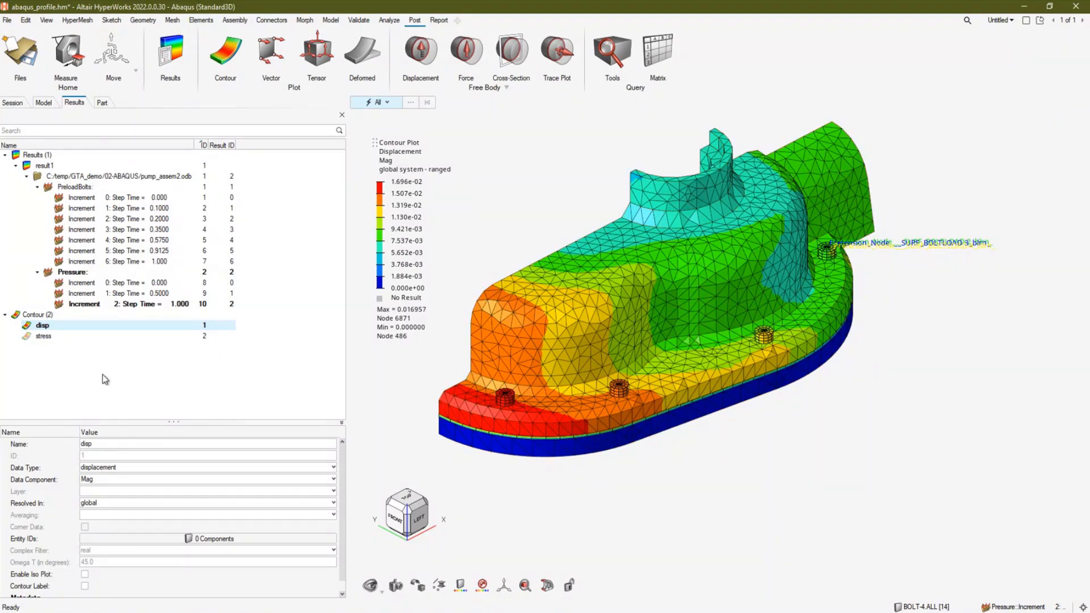
# Display the stress contour with von Mises S-Global-Stress components instead of the disp contour
pyautogui.click(45, 338)
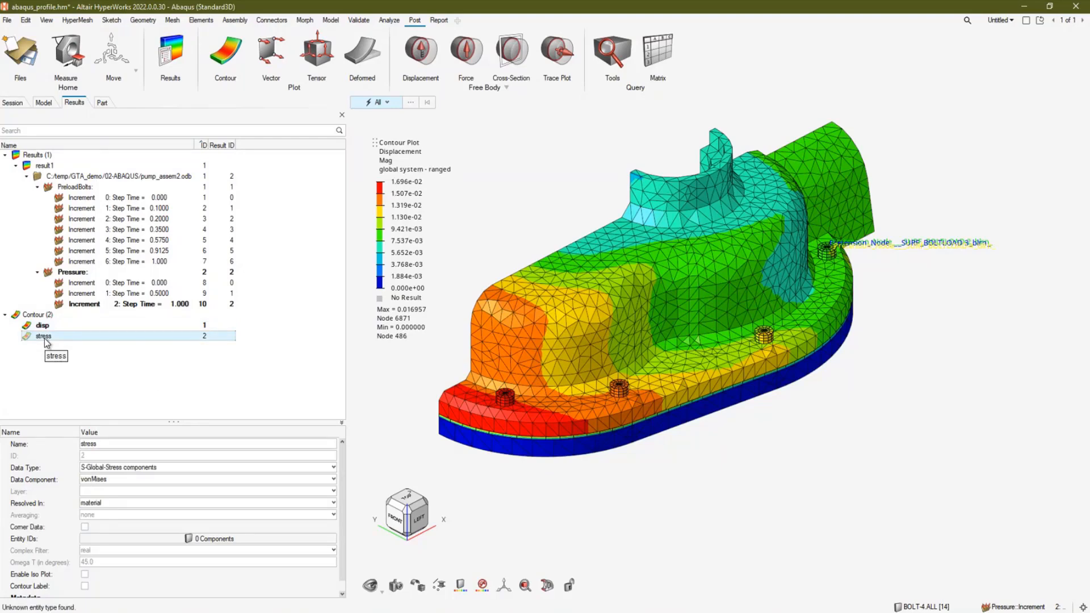
pyautogui.click(27, 337)
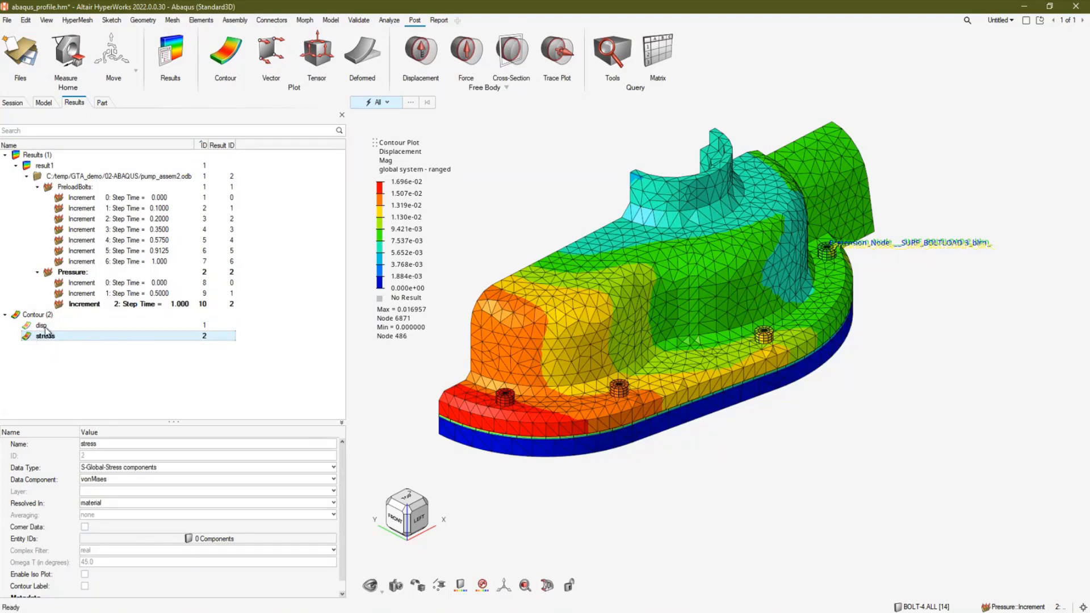
pyautogui.rightClick(704, 288)
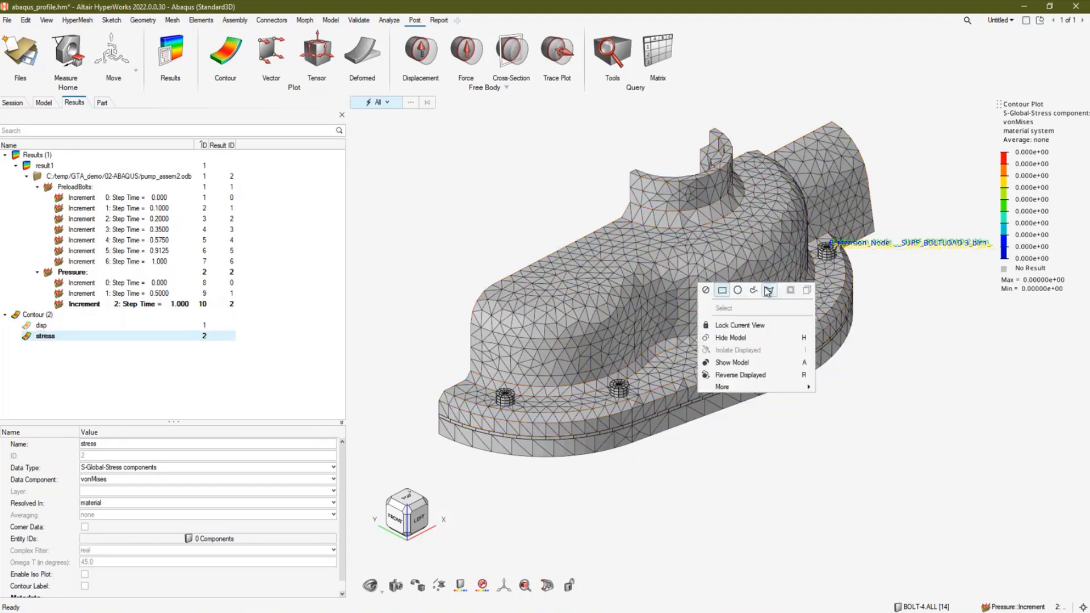
pyautogui.click(768, 291)
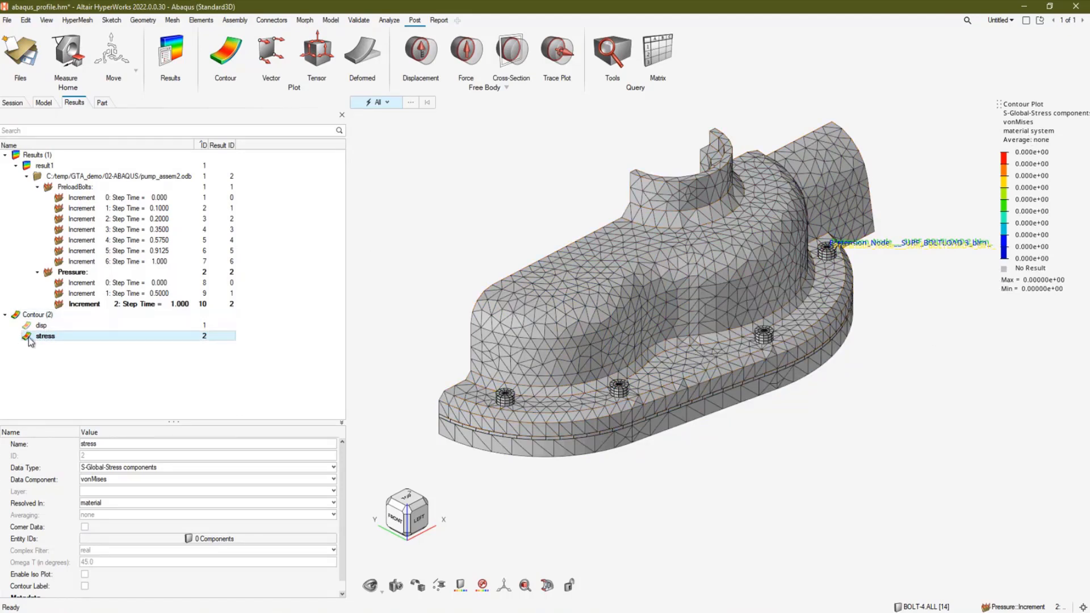
# With the Contour tool, clear the current plot, reselect the stress contour and plot it again
pyautogui.click(223, 57)
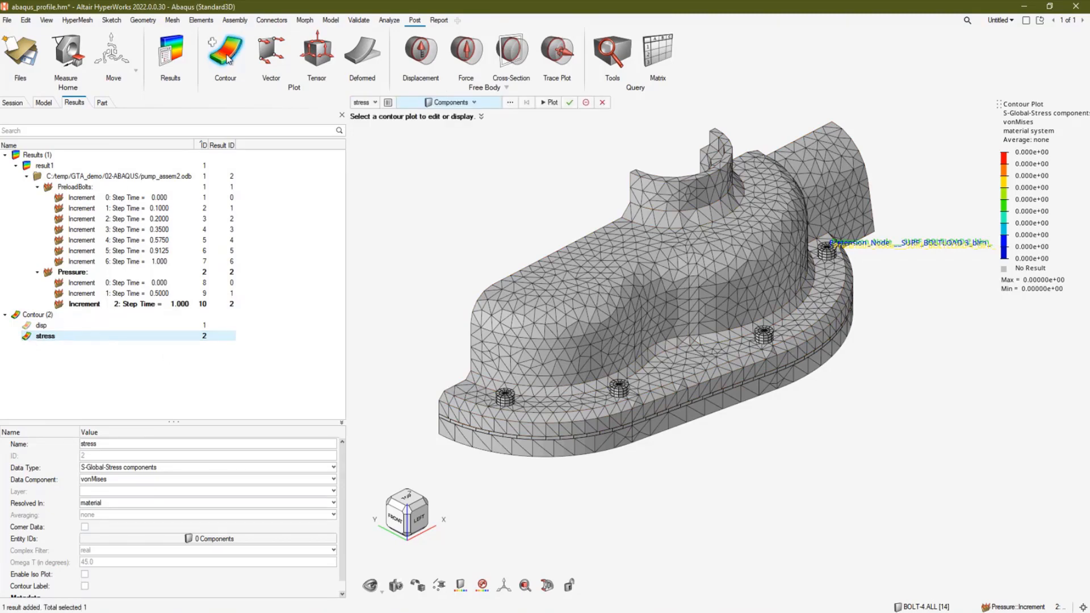
pyautogui.click(585, 104)
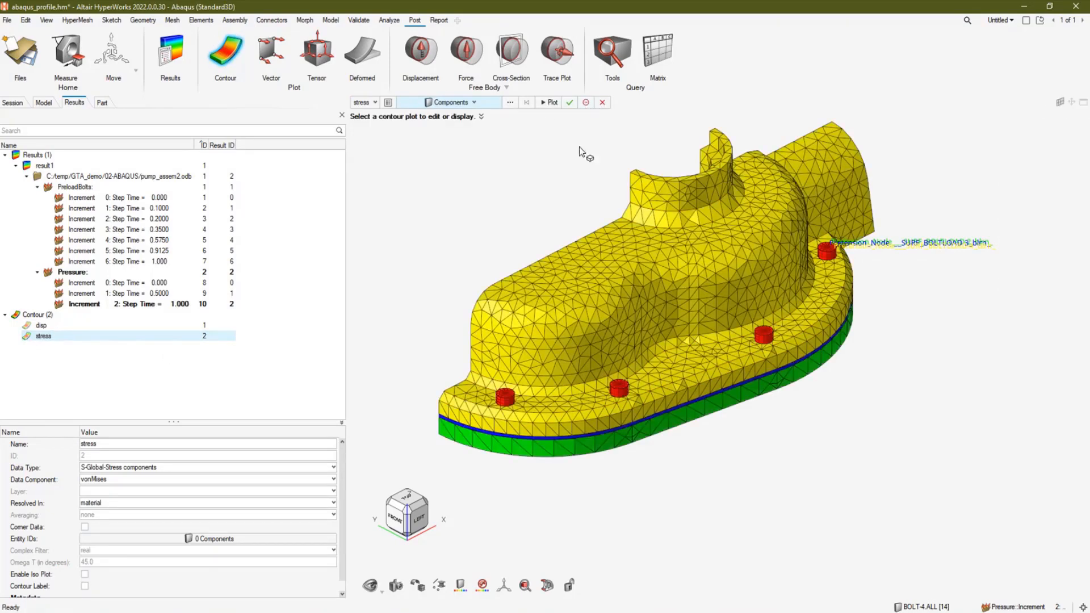
pyautogui.click(375, 103)
pyautogui.click(371, 127)
pyautogui.click(550, 102)
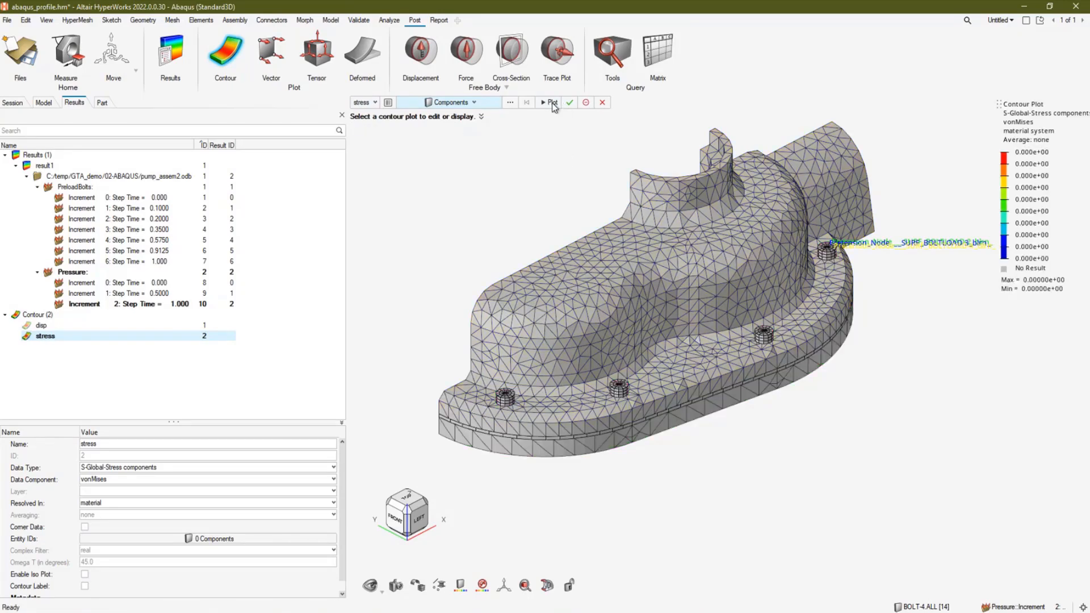
# Create a new contour with data type S-Global-Stress components and data component vonMises, resolved in global
pyautogui.click(387, 102)
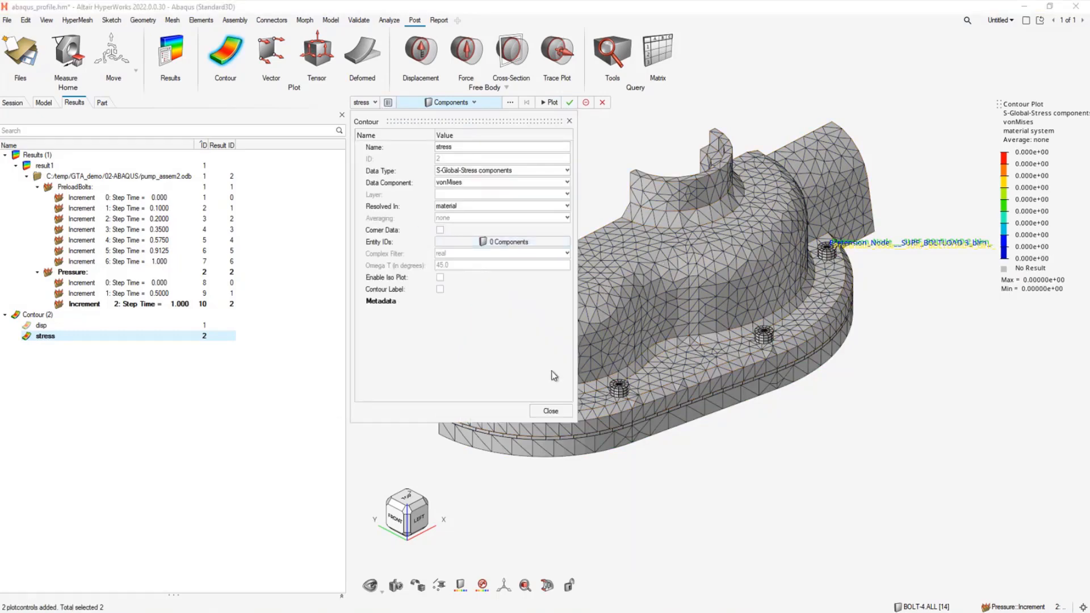
pyautogui.click(550, 411)
pyautogui.click(222, 44)
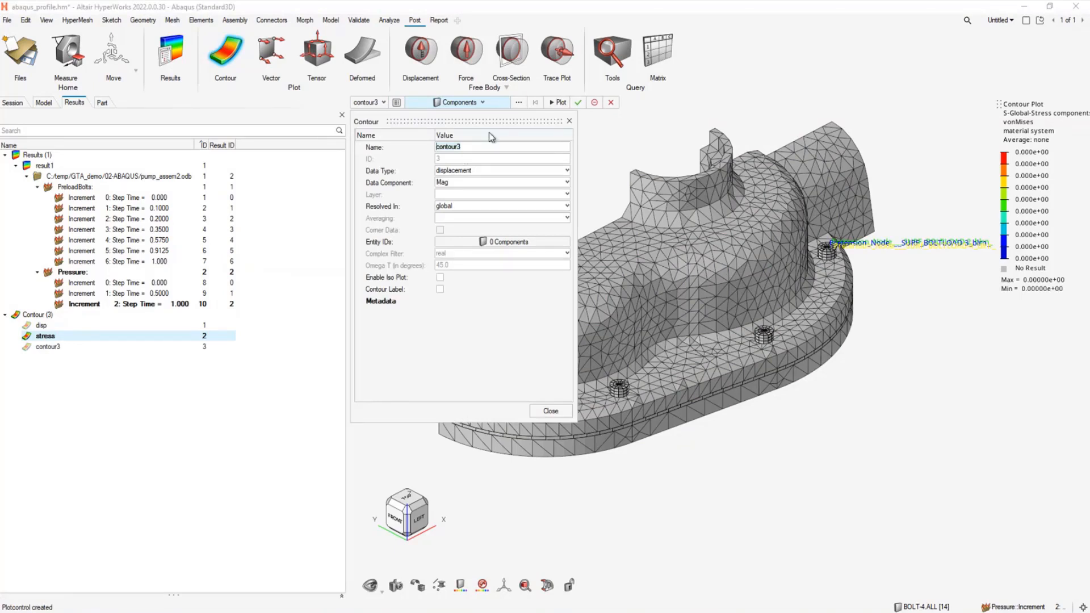
pyautogui.write('stress')
pyautogui.click(470, 172)
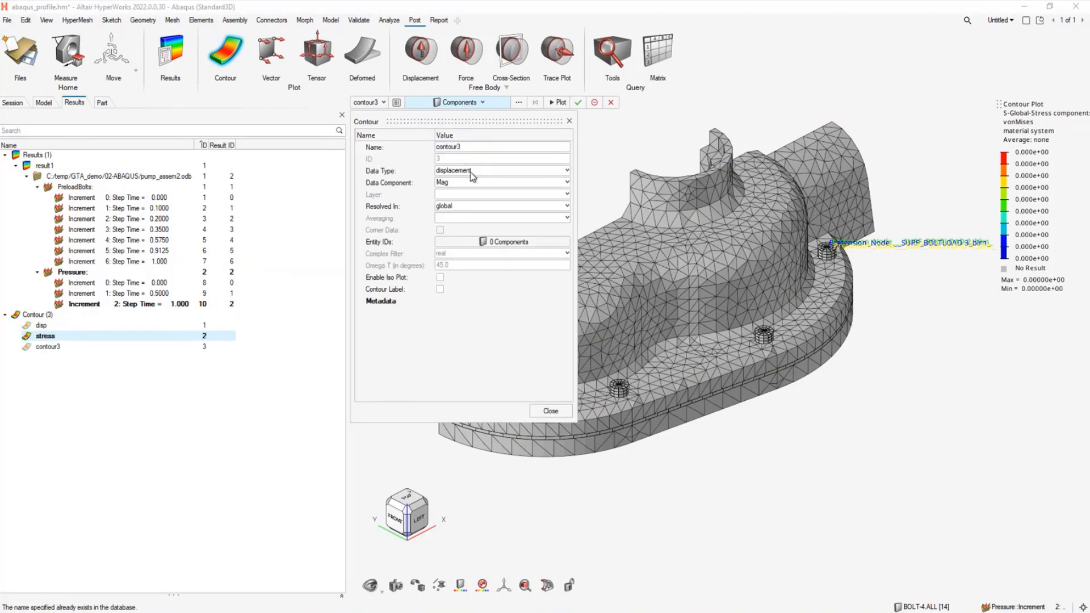
pyautogui.click(470, 172)
pyautogui.scroll(-3, 491, 218)
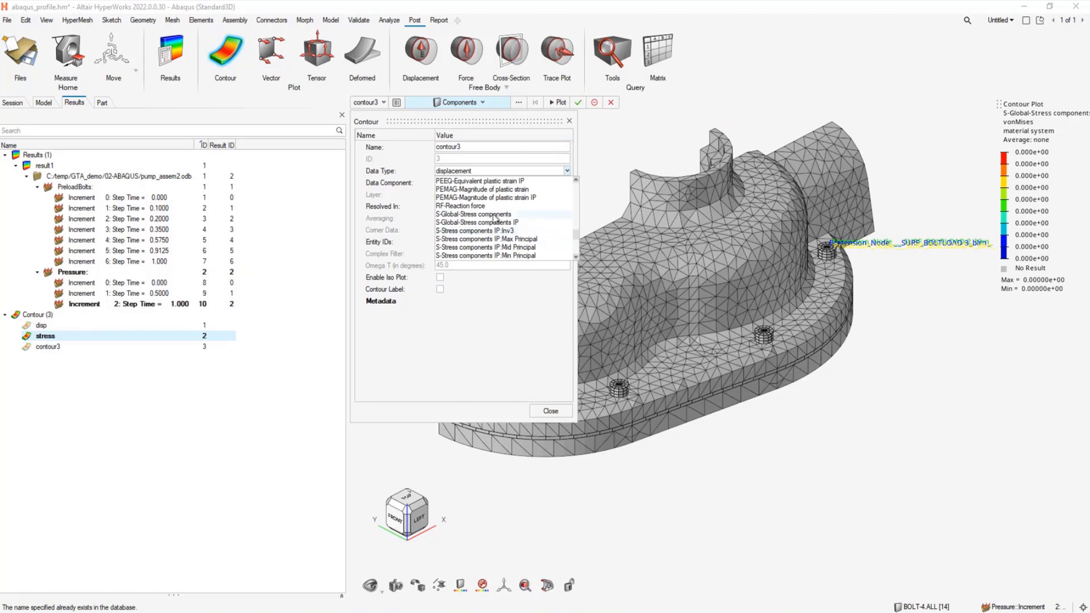
pyautogui.click(494, 215)
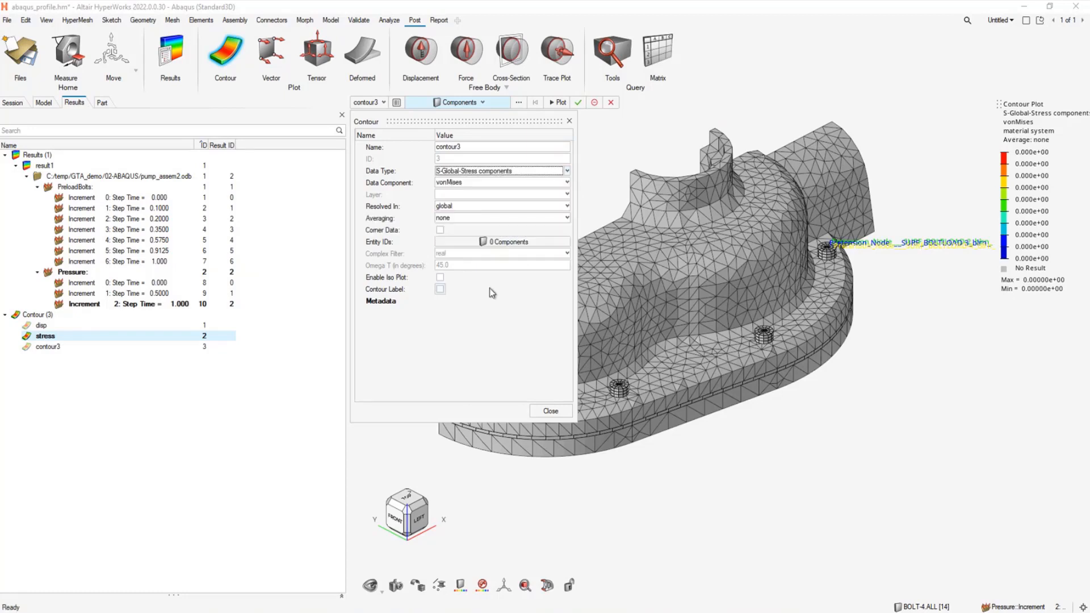
pyautogui.click(550, 411)
# Select contour3 in the Contour tool, plot it on the pump model and finish the tool
pyautogui.click(369, 102)
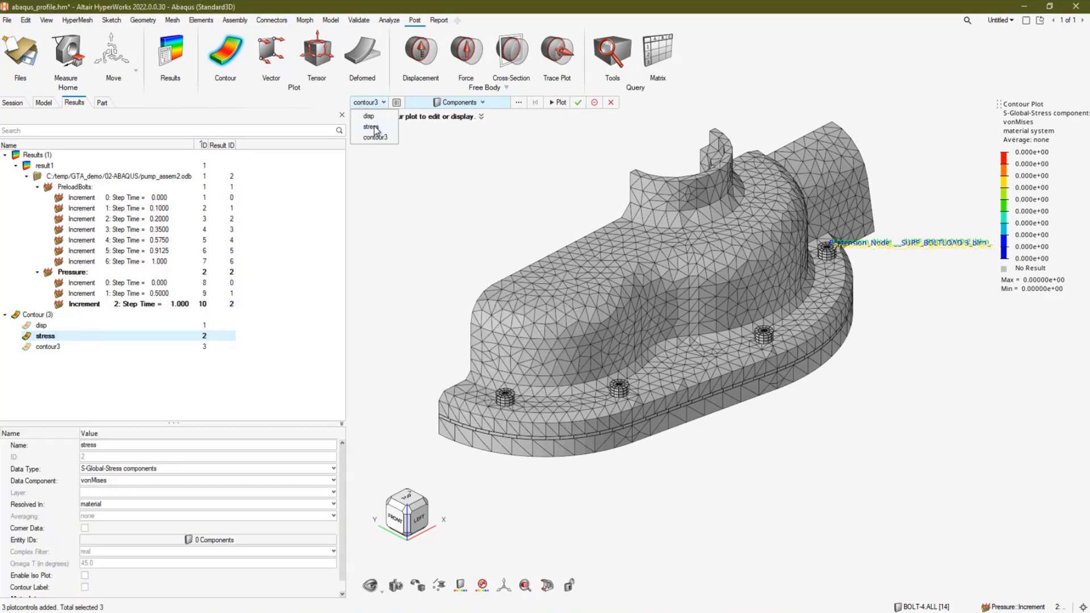
pyautogui.click(375, 137)
pyautogui.click(559, 102)
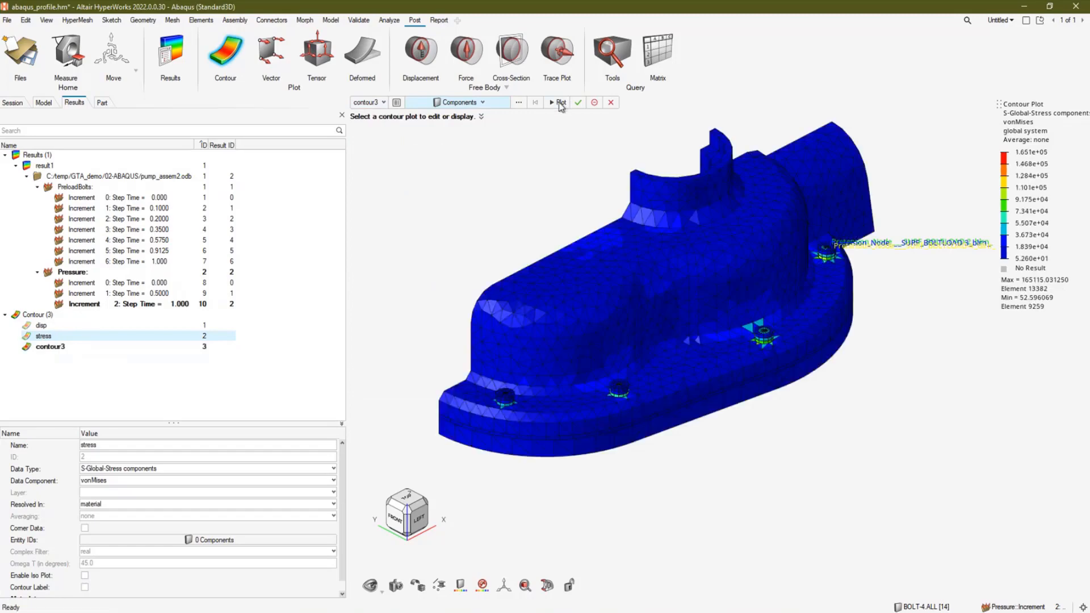
pyautogui.click(574, 103)
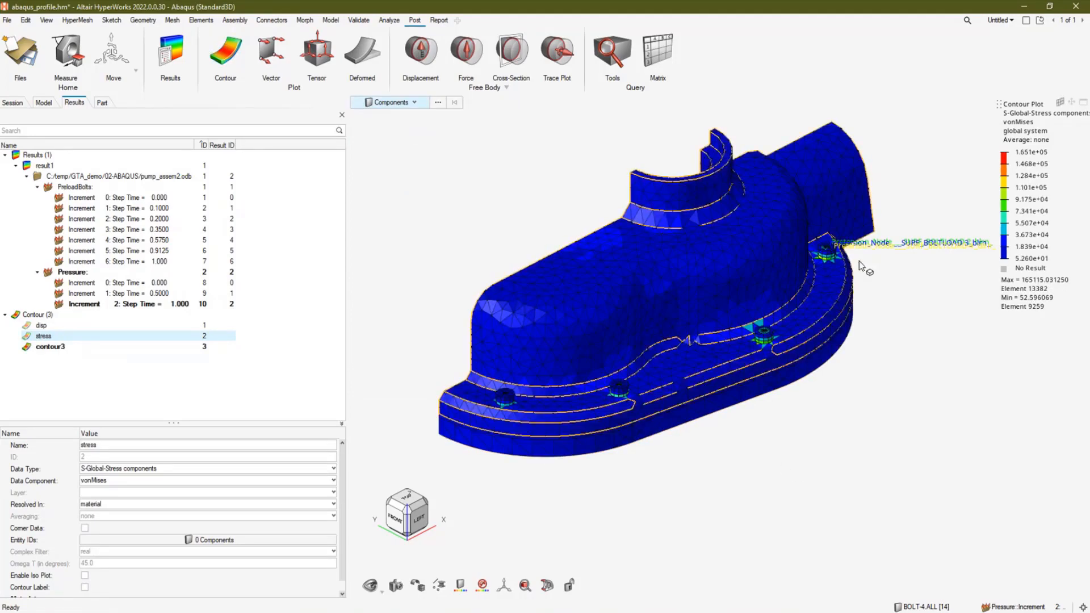
# Rename the contour3 plot as STRESS
pyautogui.click(50, 347)
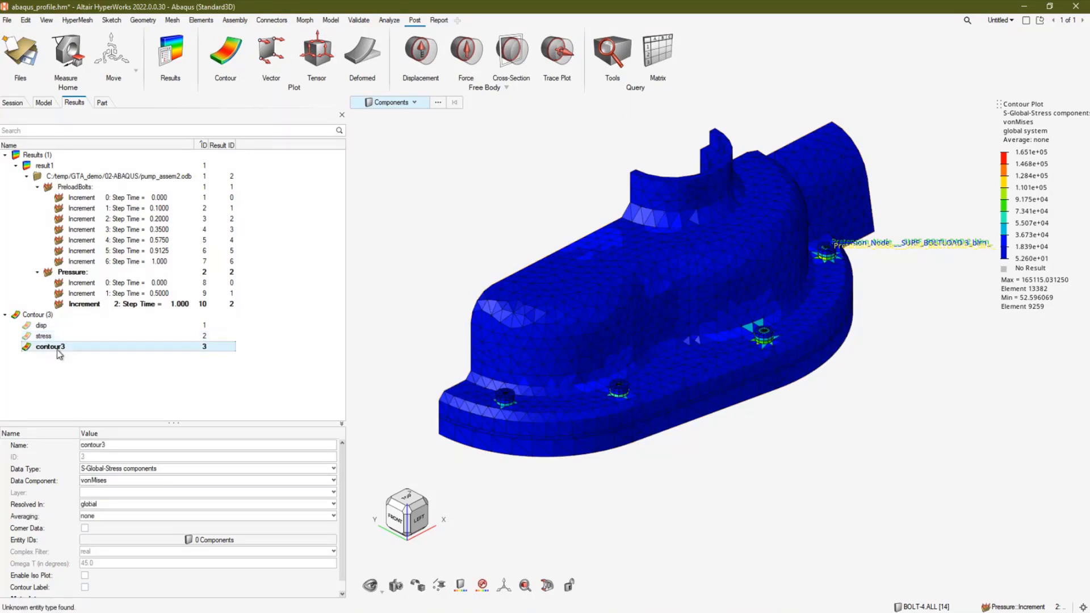
pyautogui.doubleClick(138, 442)
pyautogui.write('STRESS')
pyautogui.press('Return')
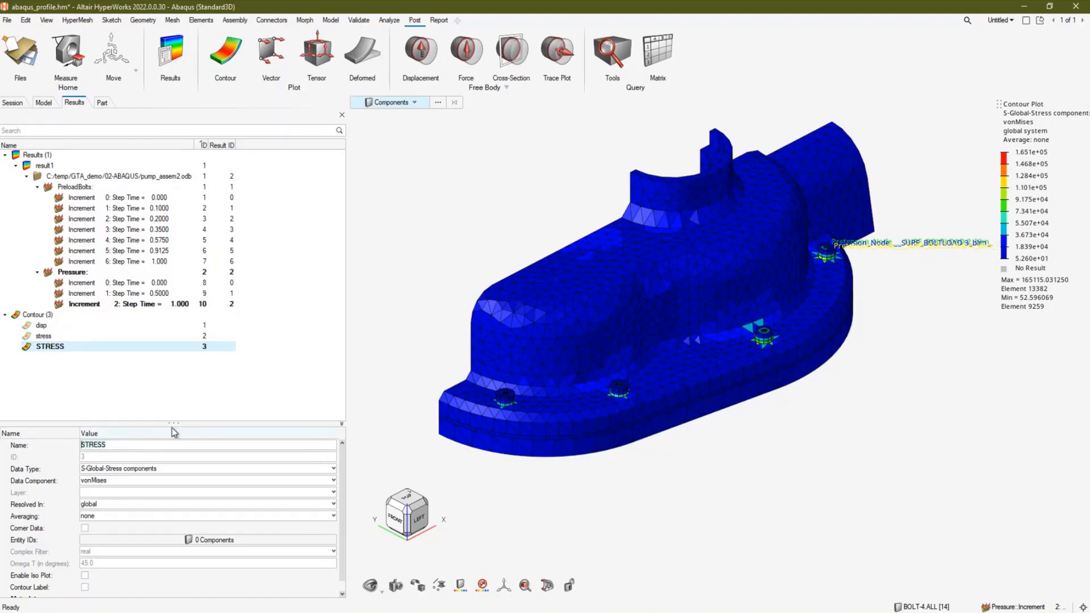
# Compare the STRESS contour resolved in the elemental and material systems, and set it back to global
pyautogui.moveTo(172, 425); pyautogui.dragTo(172, 366)
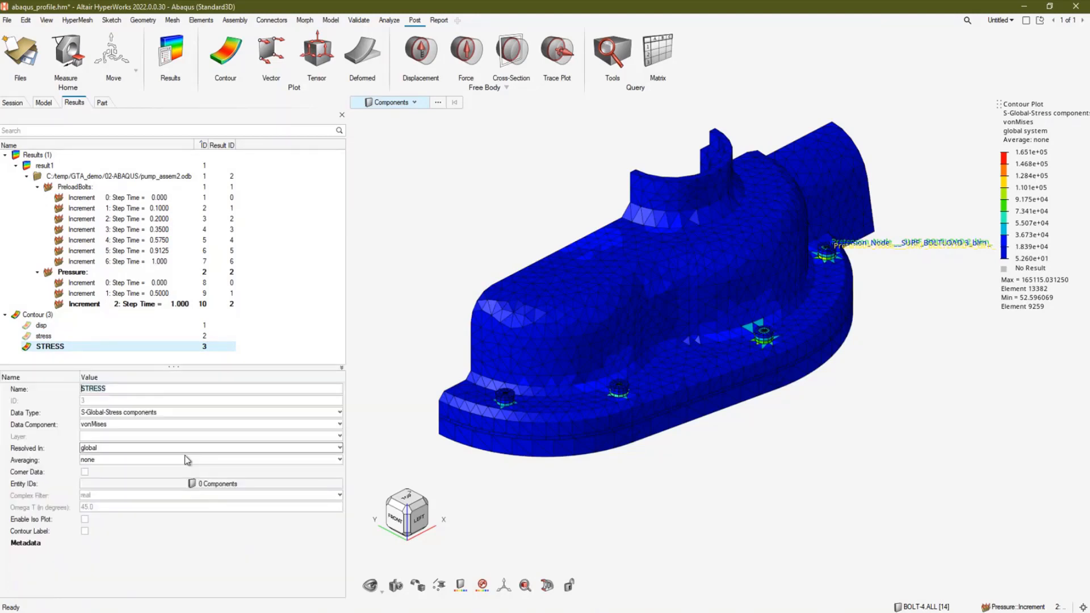
pyautogui.click(128, 451)
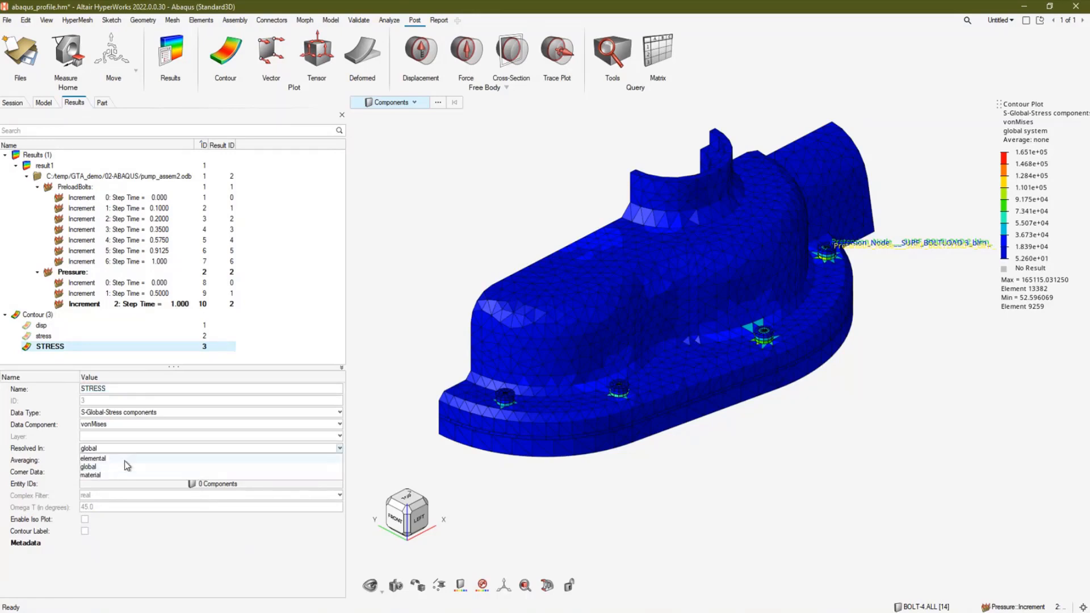
pyautogui.click(124, 459)
pyautogui.click(138, 449)
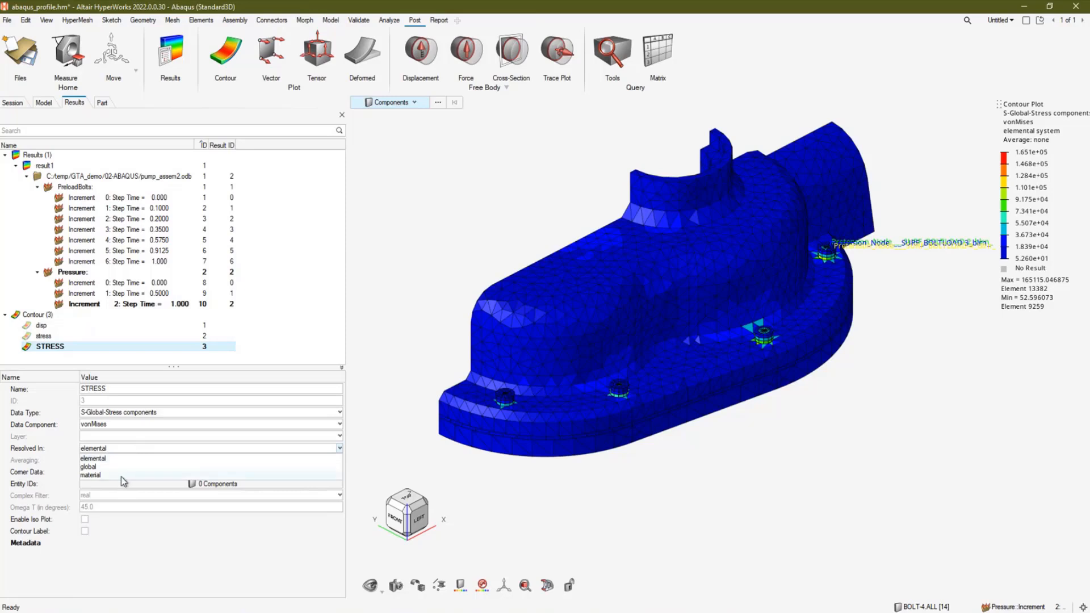
pyautogui.click(121, 476)
pyautogui.click(126, 447)
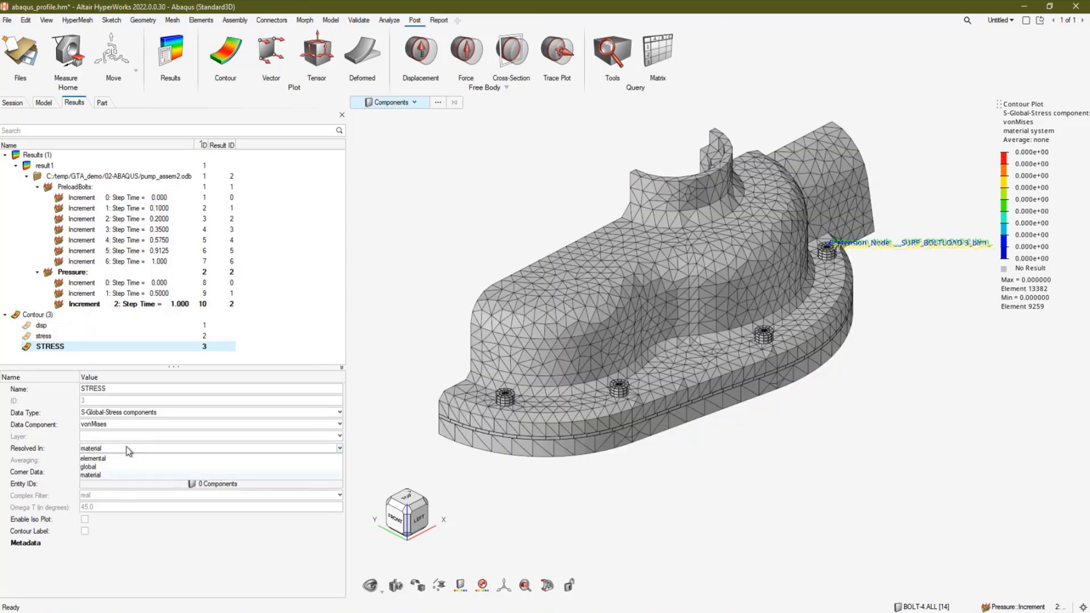
pyautogui.click(118, 466)
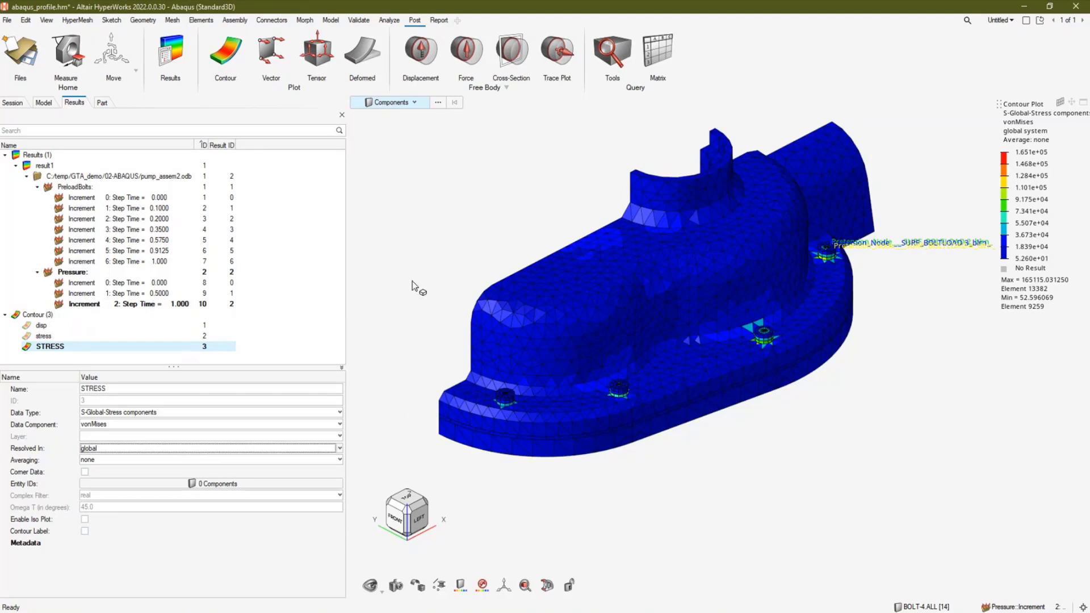
# In the Model browser, expand the loads and load steps and display the Pressure load step in place of PreloadBolts
pyautogui.moveTo(424, 297); pyautogui.dragTo(718, 407, button='right')
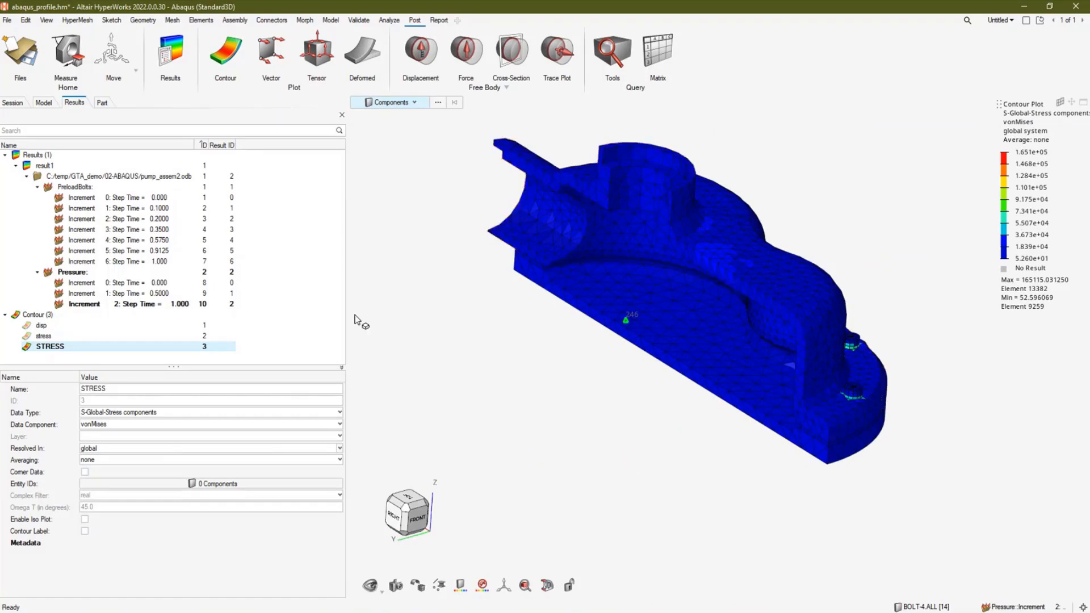
pyautogui.click(44, 102)
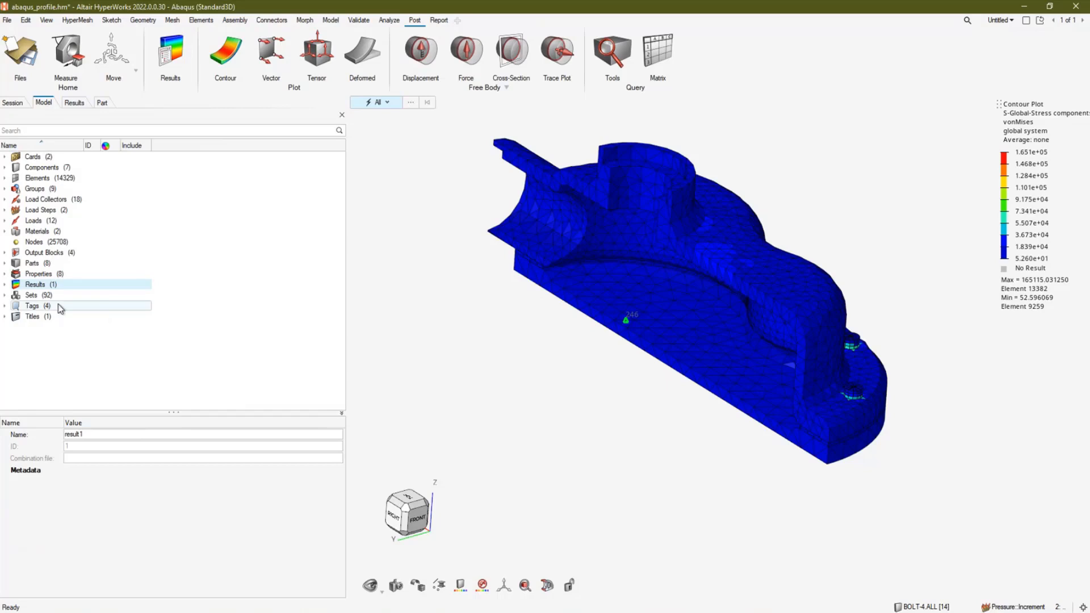
pyautogui.click(6, 221)
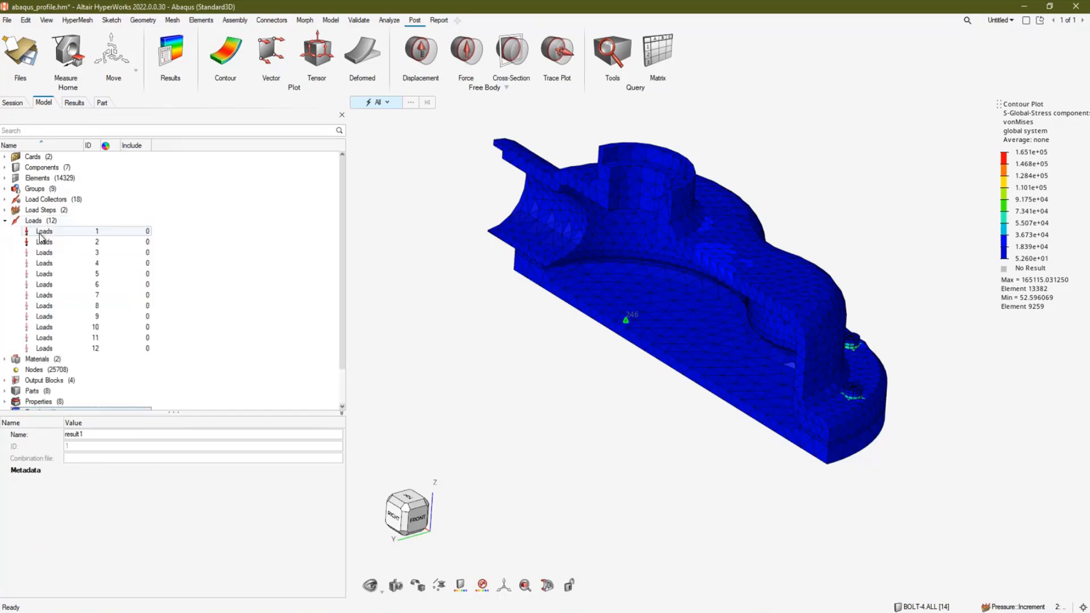
pyautogui.rightClick(48, 222)
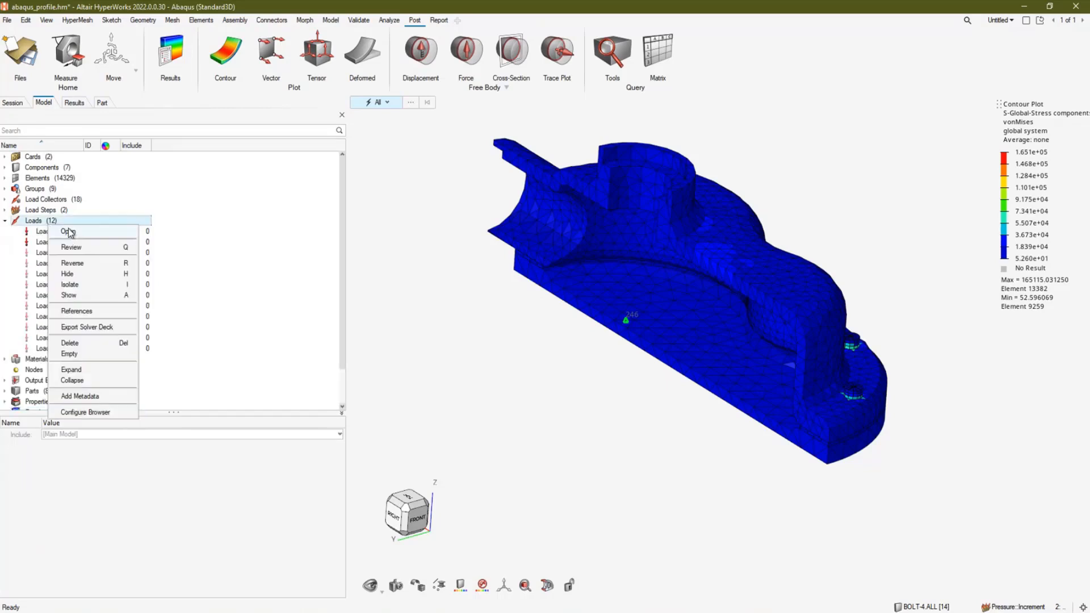
pyautogui.click(5, 210)
pyautogui.click(5, 211)
pyautogui.click(16, 221)
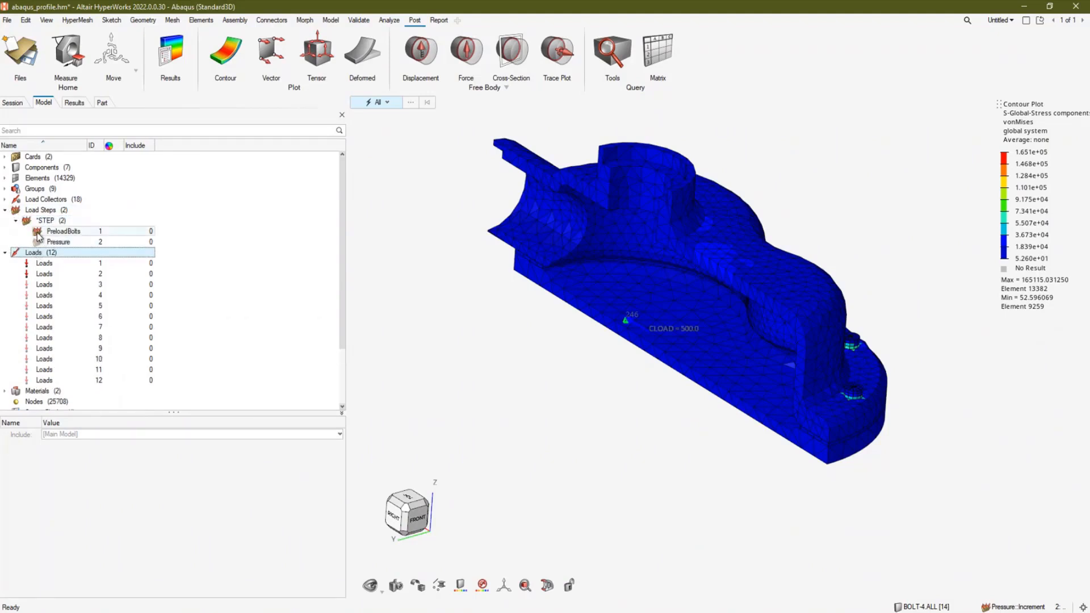
pyautogui.moveTo(557, 421); pyautogui.dragTo(775, 430, button='middle')
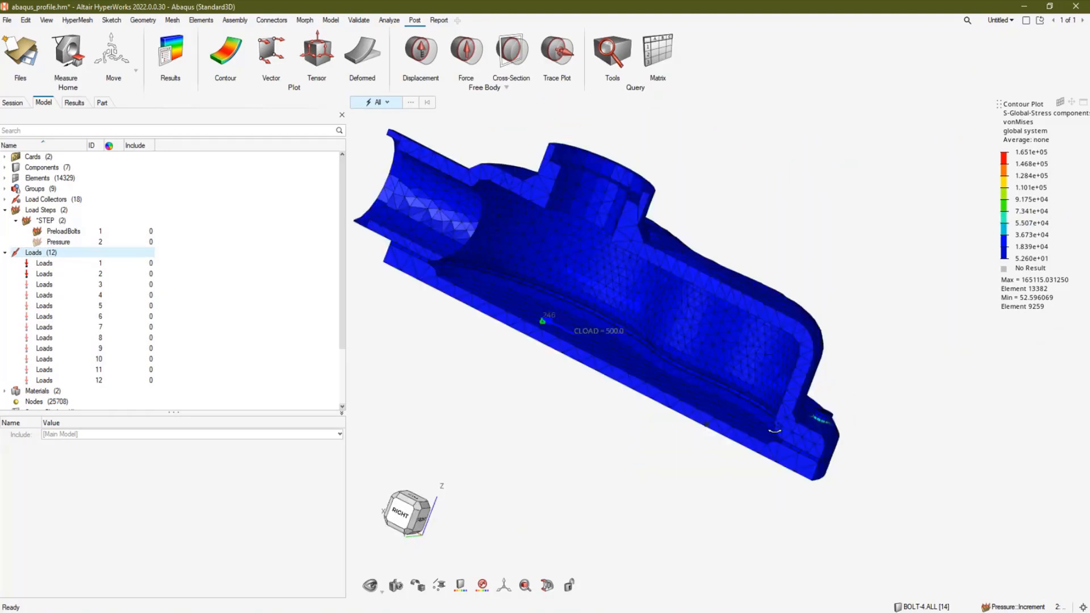
pyautogui.click(36, 243)
pyautogui.moveTo(605, 375); pyautogui.dragTo(426, 383, button='middle')
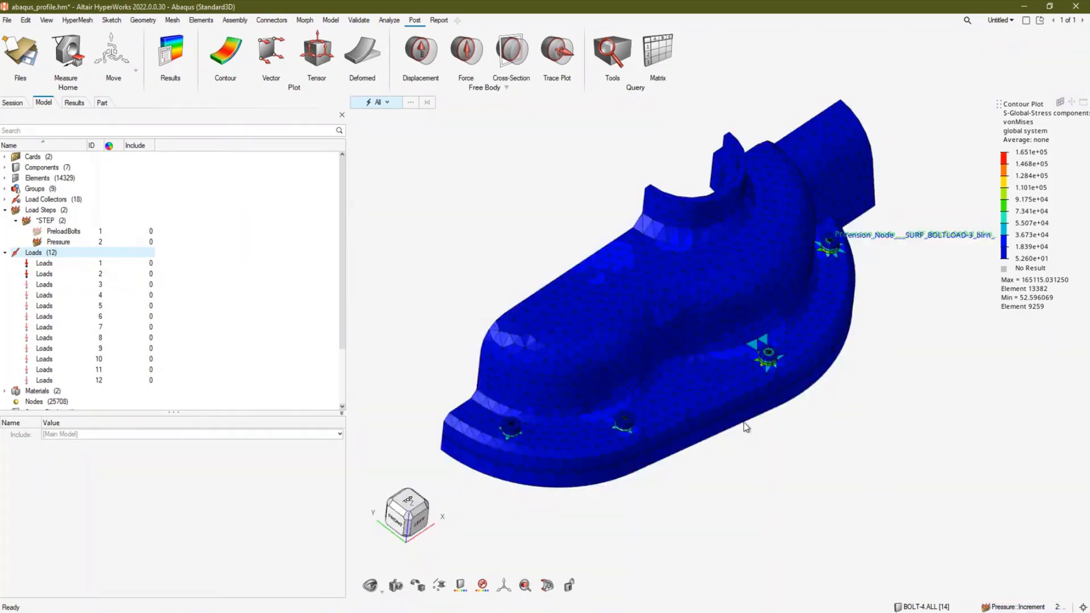
# Switch to the HyperWorks session with ansys_demo_bullet.hm and open its results in the Results browser
pyautogui.click(290, 611)
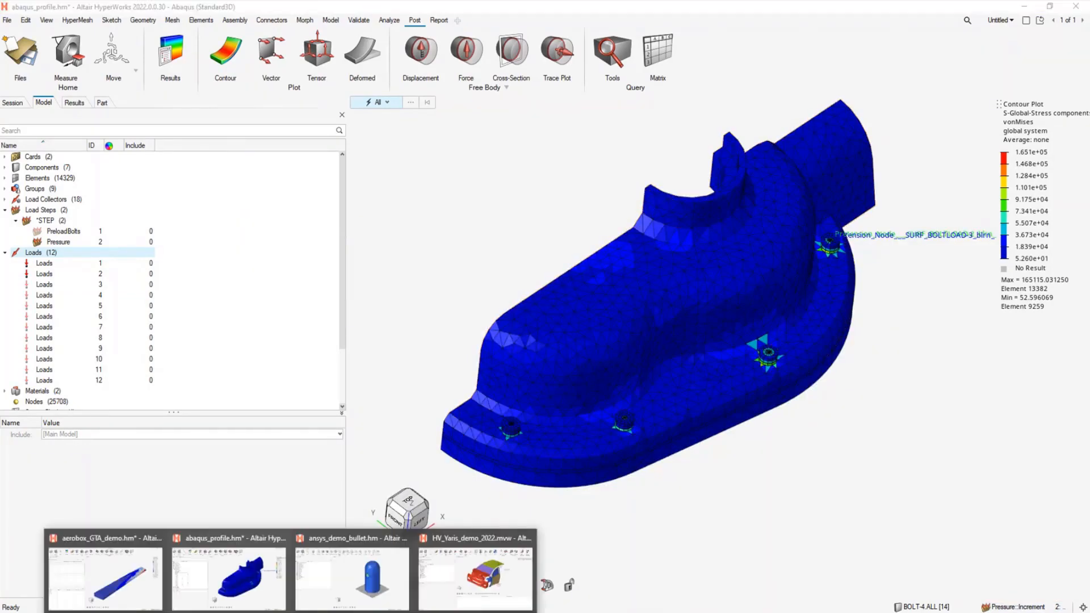
pyautogui.click(352, 570)
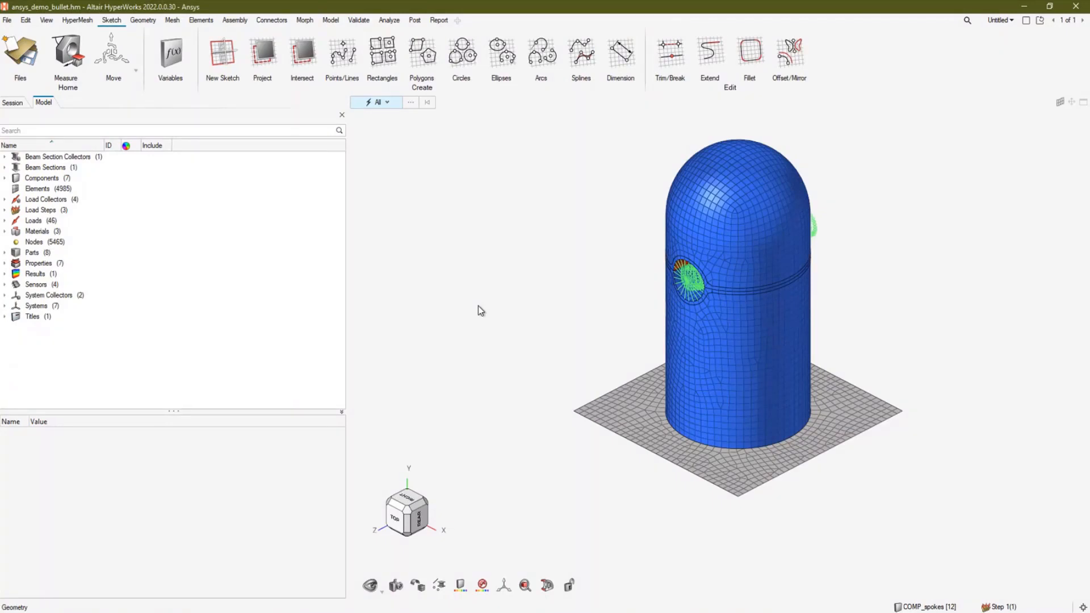
pyautogui.moveTo(511, 307); pyautogui.dragTo(462, 304, button='right')
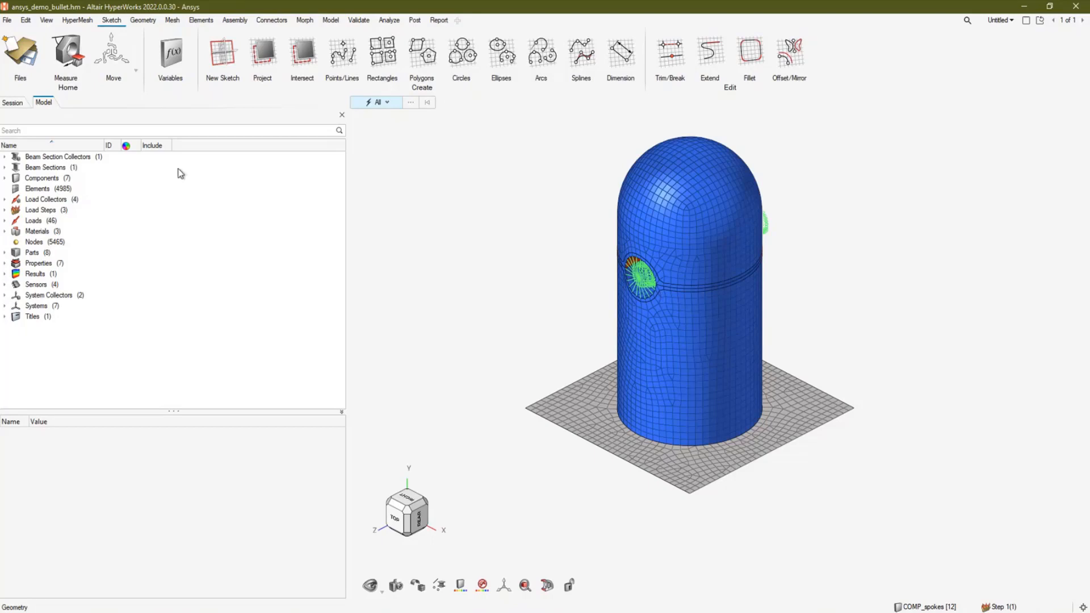
pyautogui.click(36, 273)
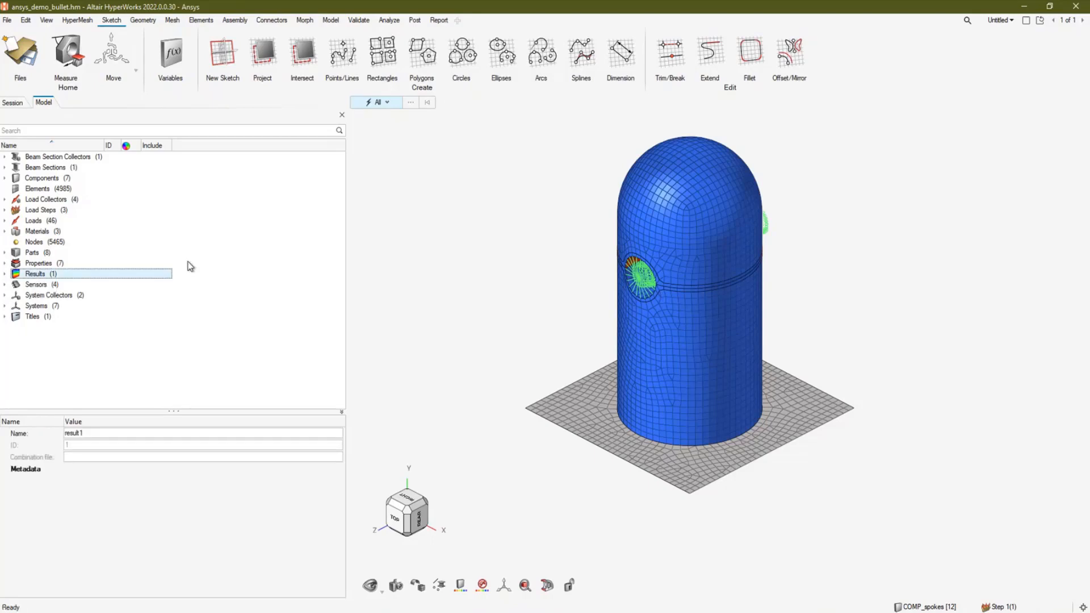
pyautogui.doubleClick(42, 274)
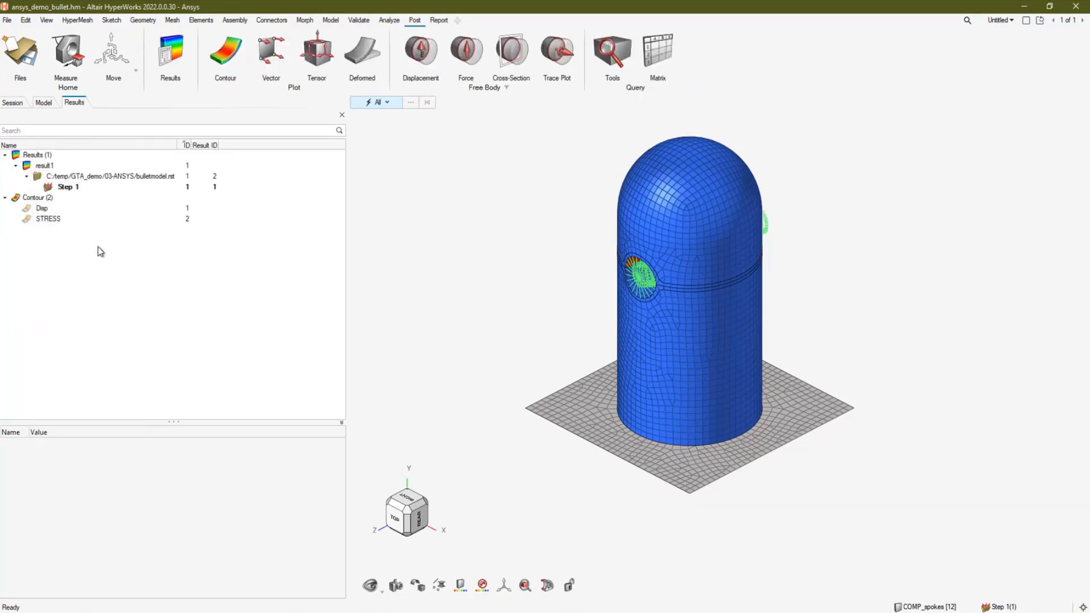
# Display the Disp contour for Step 1 of bulletmodel.rst and turn off the legend's Divergent colour scheme
pyautogui.click(114, 177)
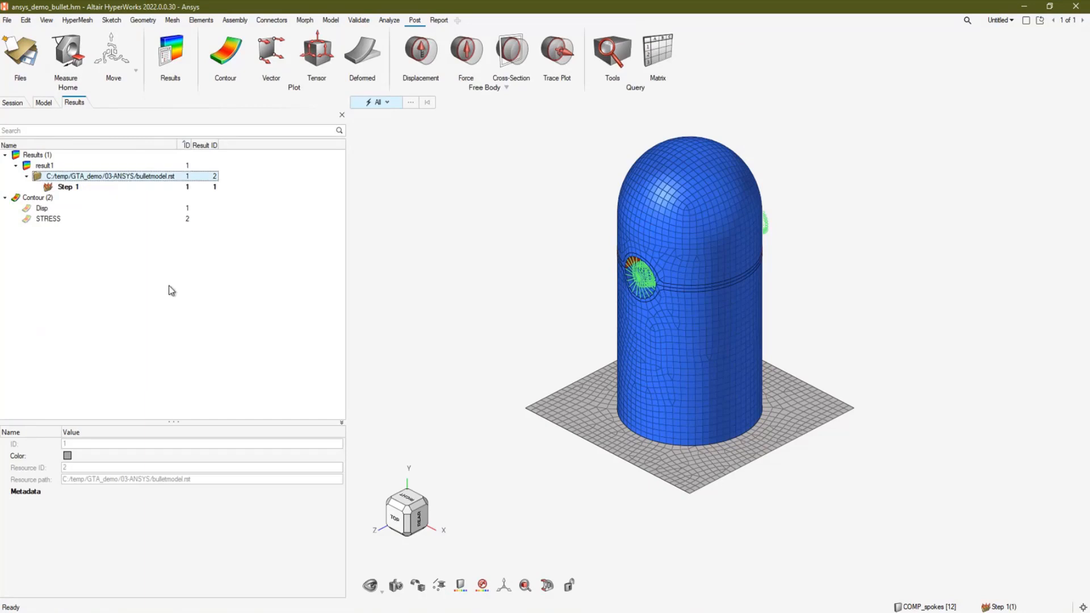
pyautogui.click(73, 189)
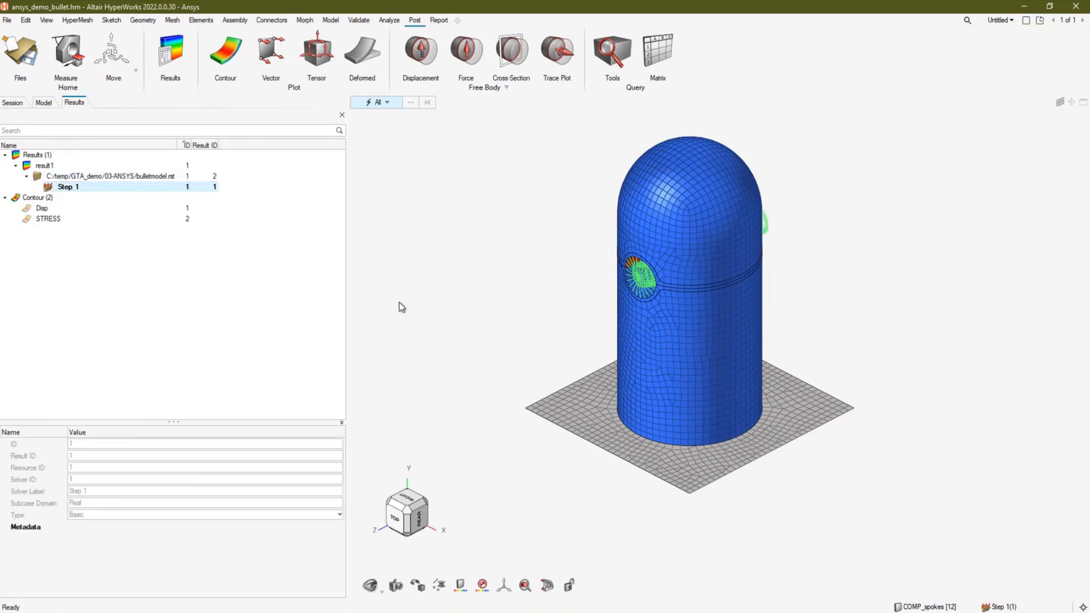
pyautogui.click(26, 209)
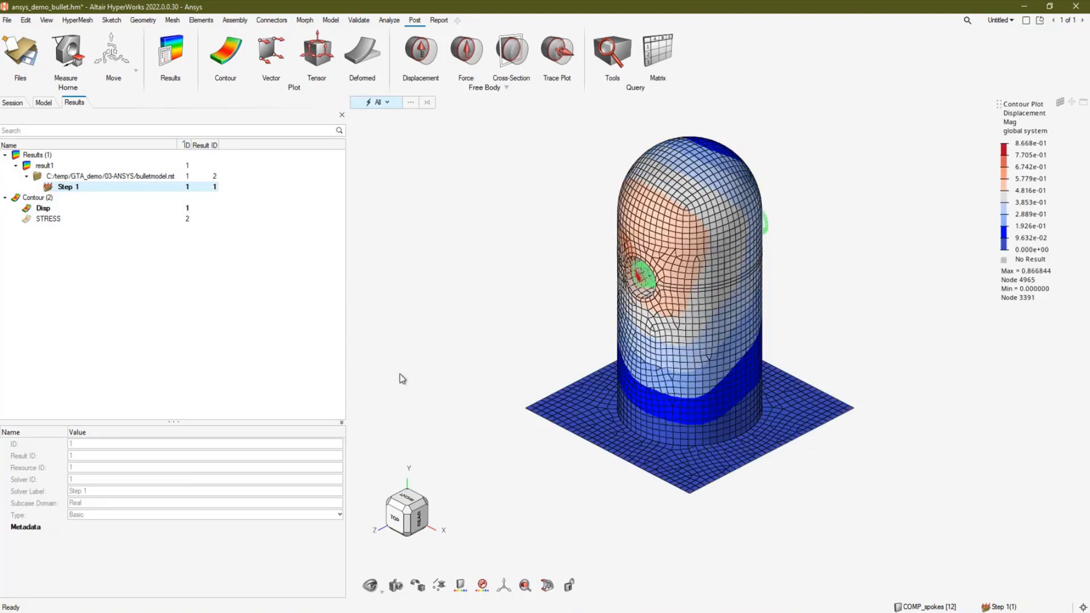
pyautogui.rightClick(1028, 183)
pyautogui.click(1050, 238)
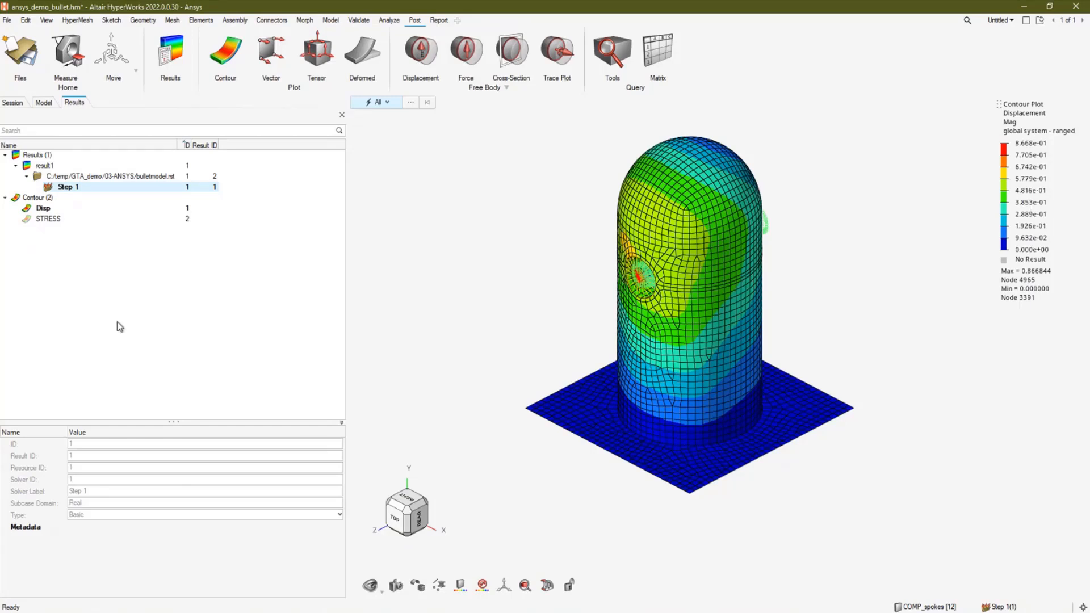
# Review the Disp contour's settings and display the von Mises STRESS contour on the bullet model instead
pyautogui.click(44, 208)
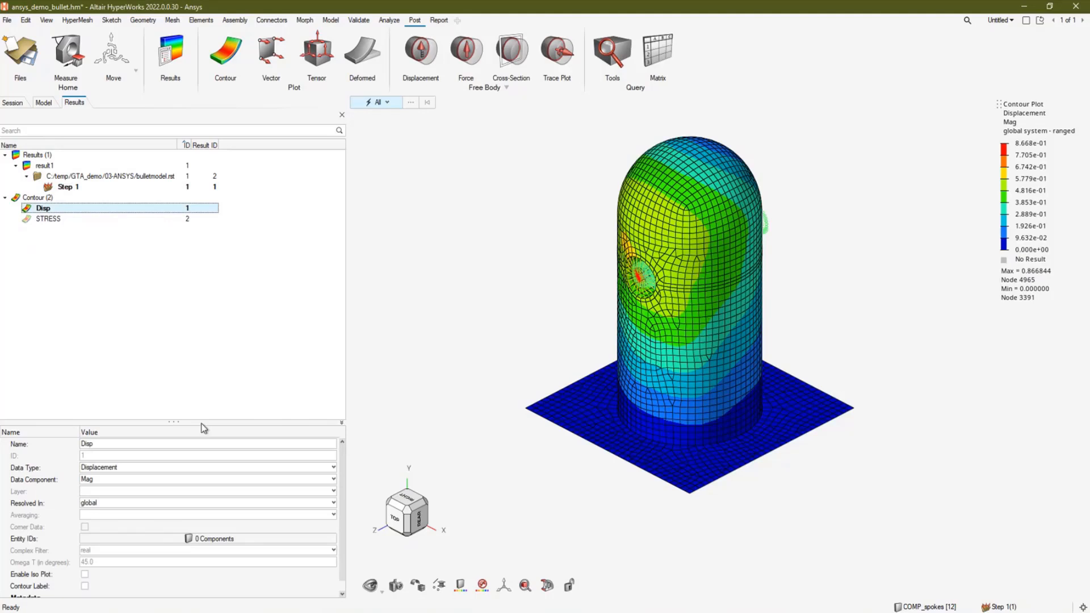
pyautogui.moveTo(174, 422); pyautogui.dragTo(170, 268)
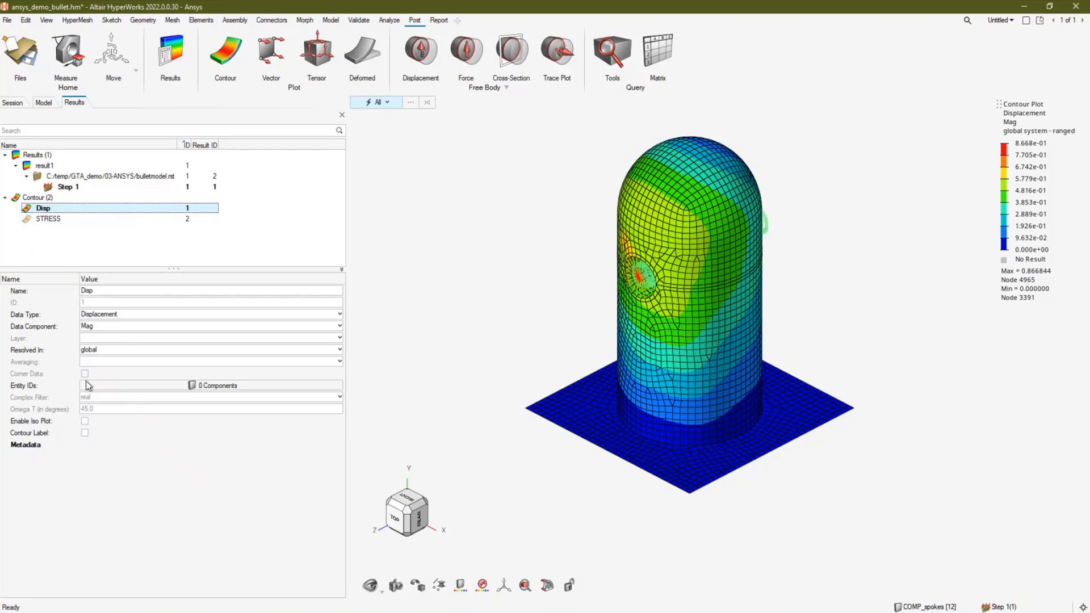
pyautogui.click(27, 221)
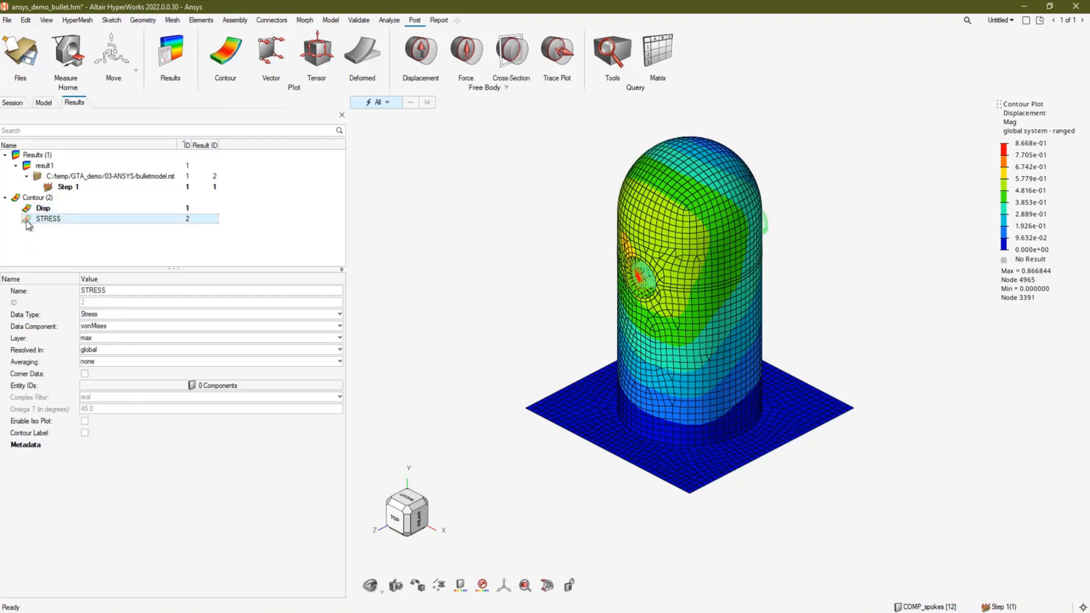
pyautogui.click(26, 219)
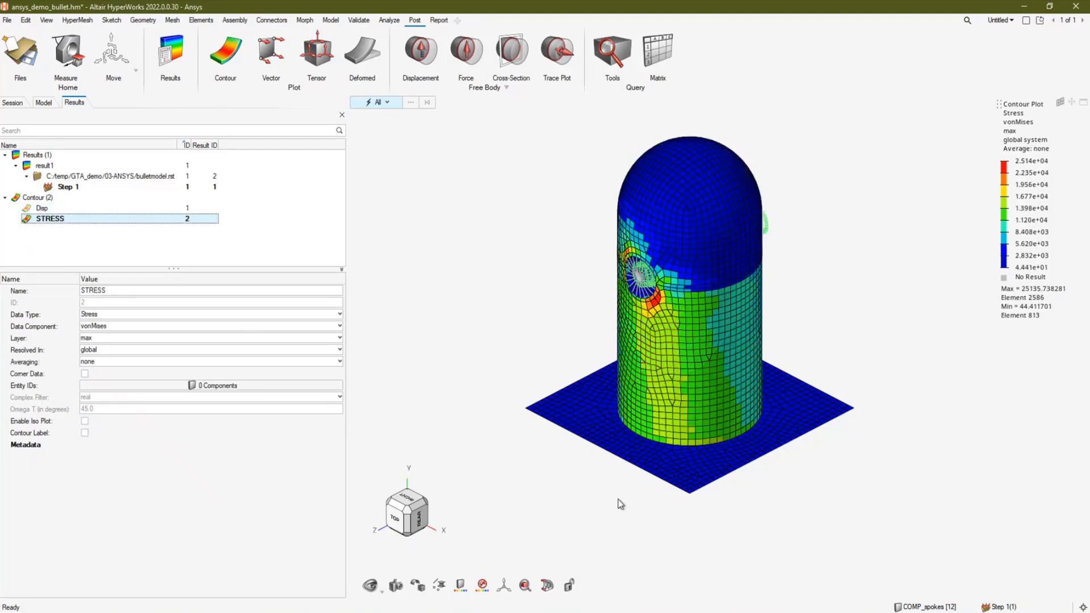
# Turn off the STRESS contour and display the bullet model's 2D shells as 3D elements
pyautogui.click(438, 587)
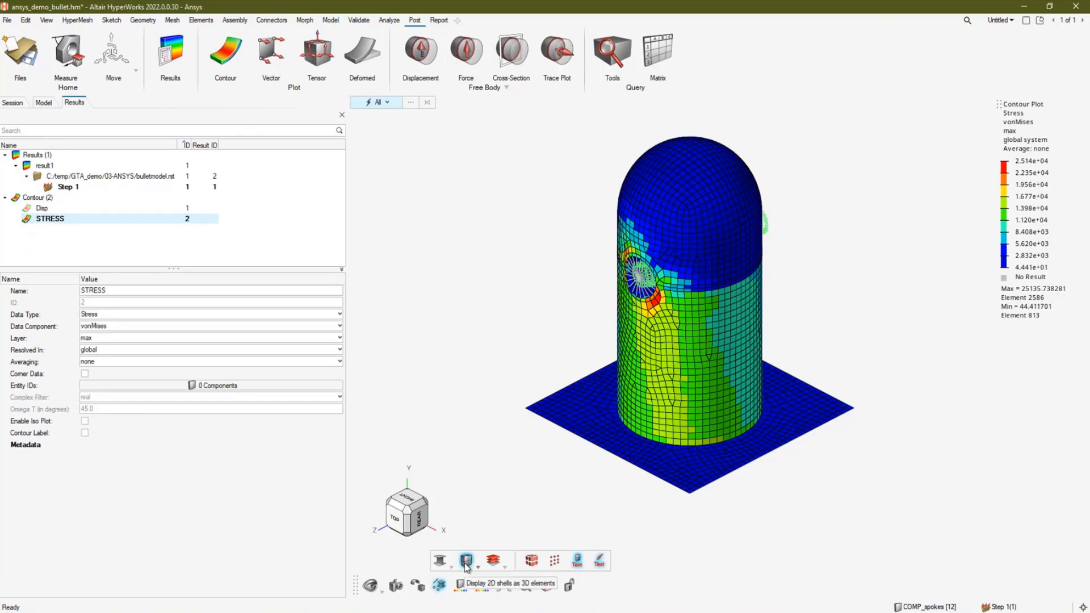
pyautogui.click(465, 564)
pyautogui.click(499, 491)
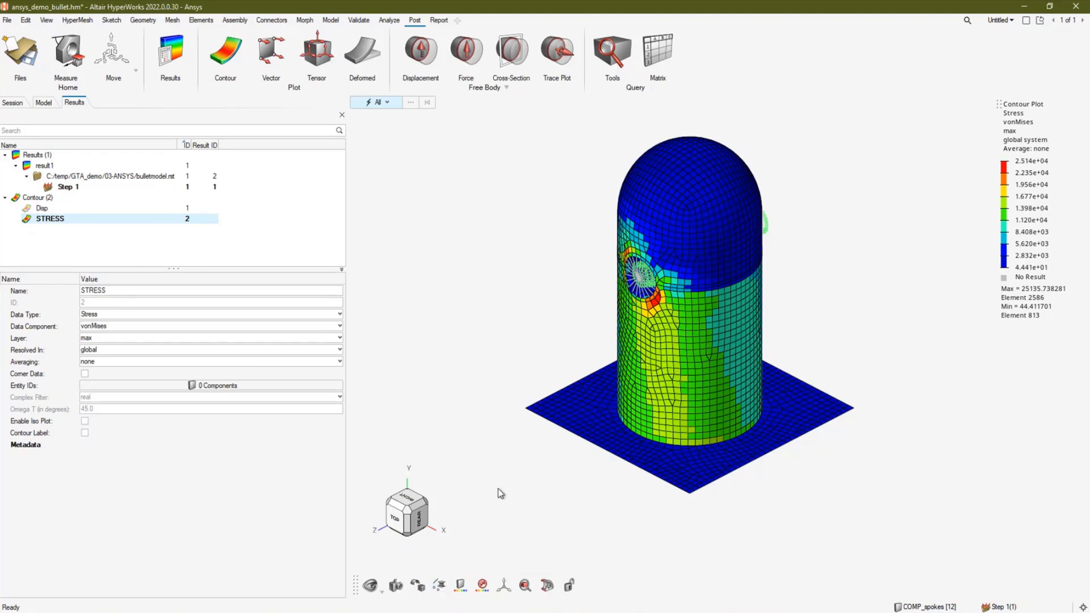
pyautogui.click(26, 219)
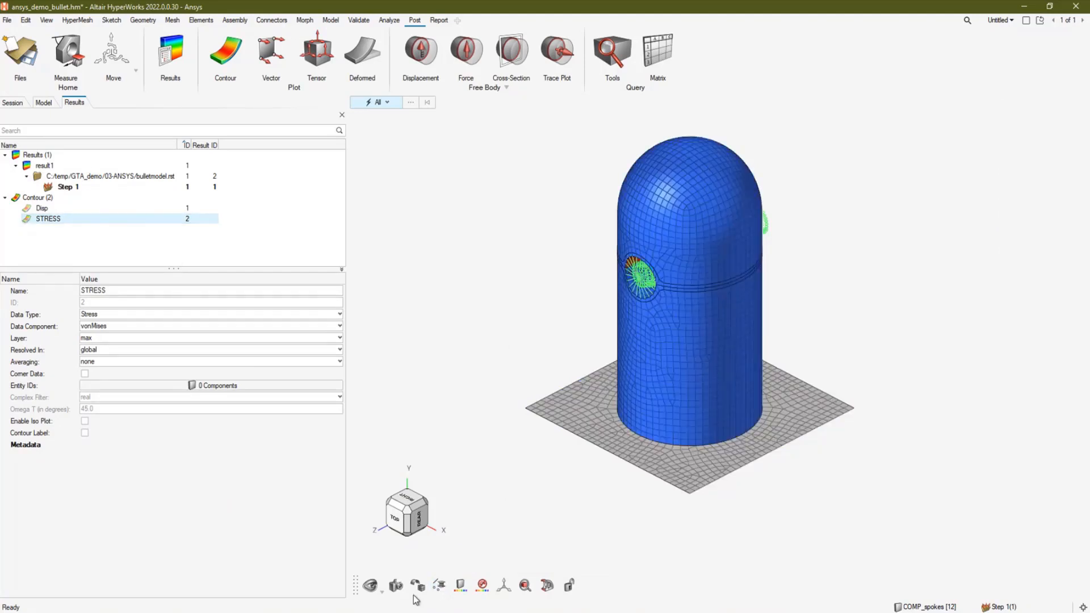
pyautogui.click(439, 584)
pyautogui.click(466, 561)
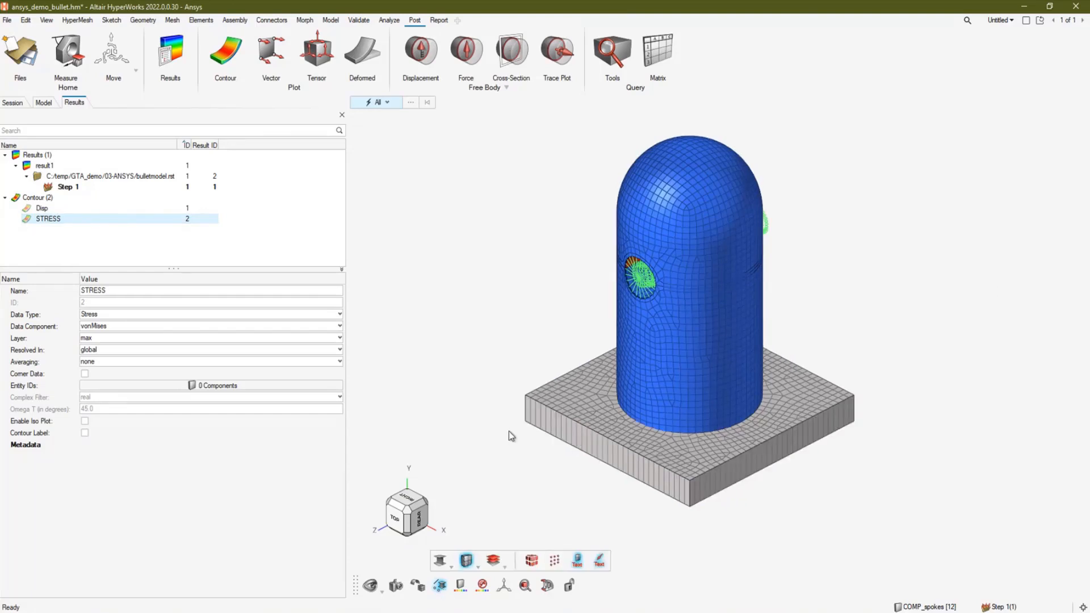
# Display the STRESS contour again on the bullet model with its shells shown in 3D
pyautogui.click(67, 229)
pyautogui.click(40, 220)
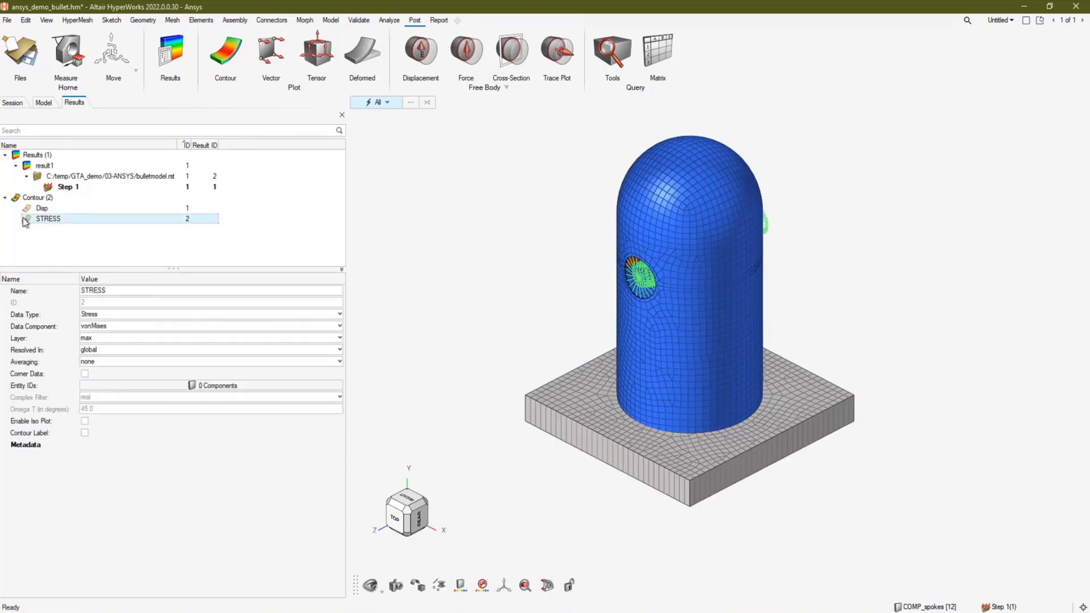
pyautogui.click(25, 220)
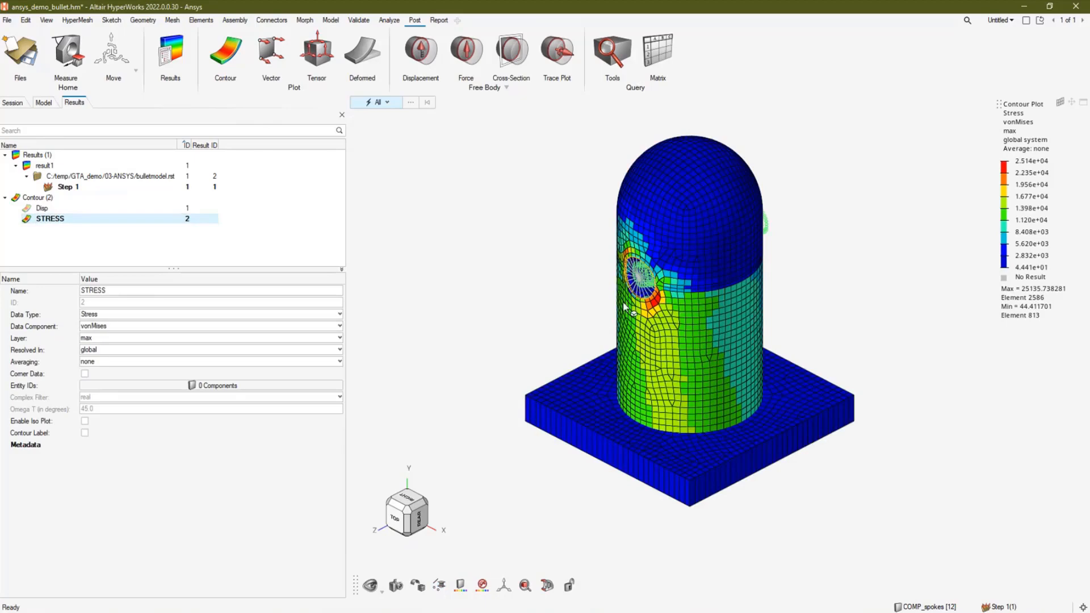
# Examine the von Mises stress distribution on the thickened shells around the spoked hole in the cylinder wall
pyautogui.scroll(3, 624, 307)
pyautogui.scroll(6, 619, 275)
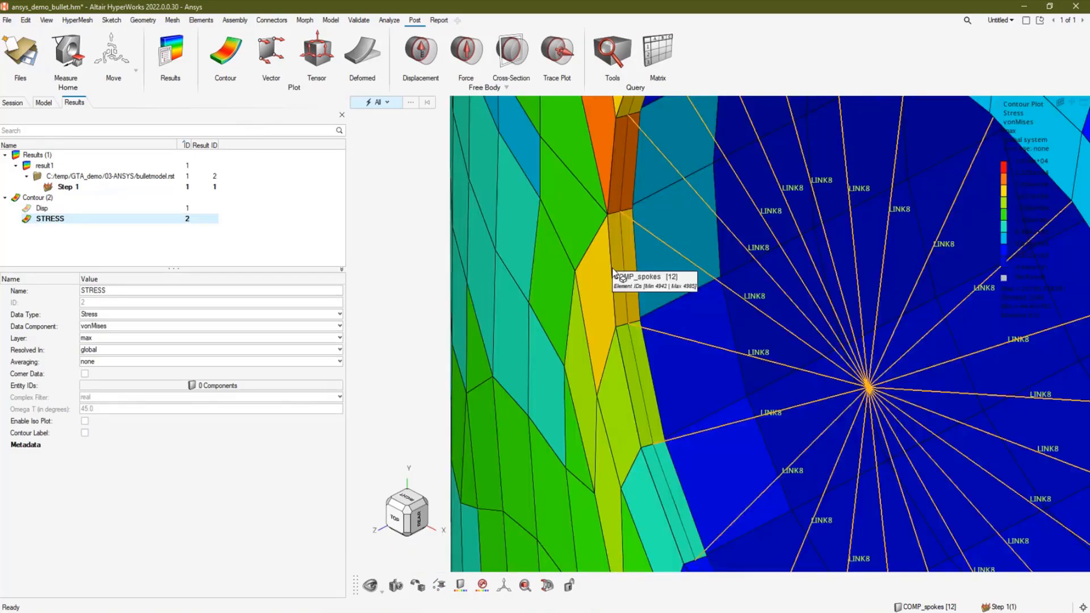
pyautogui.scroll(5, 723, 389)
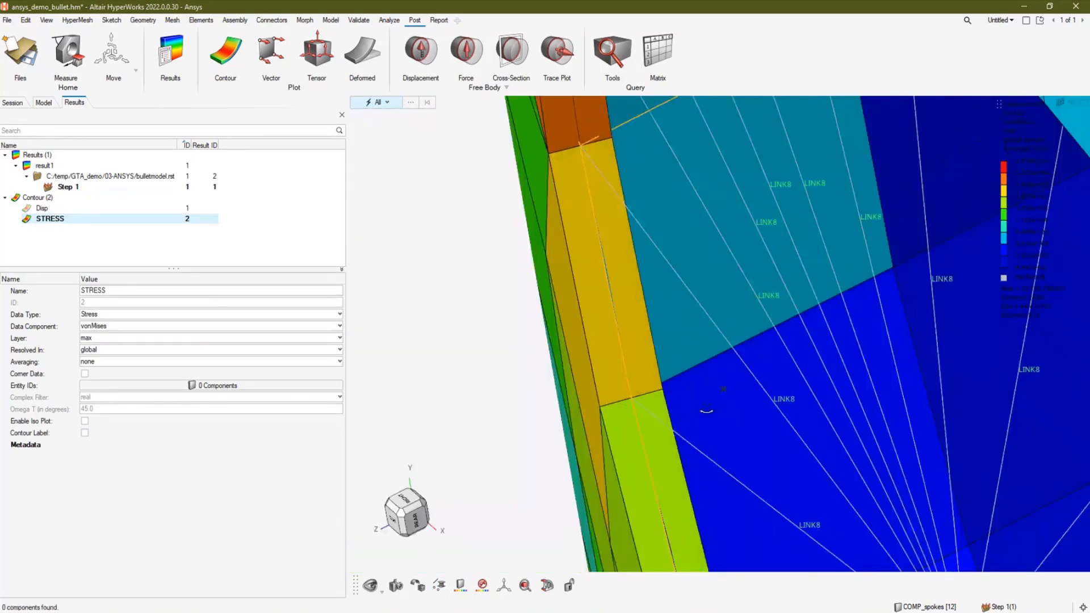
pyautogui.scroll(-8, 715, 386)
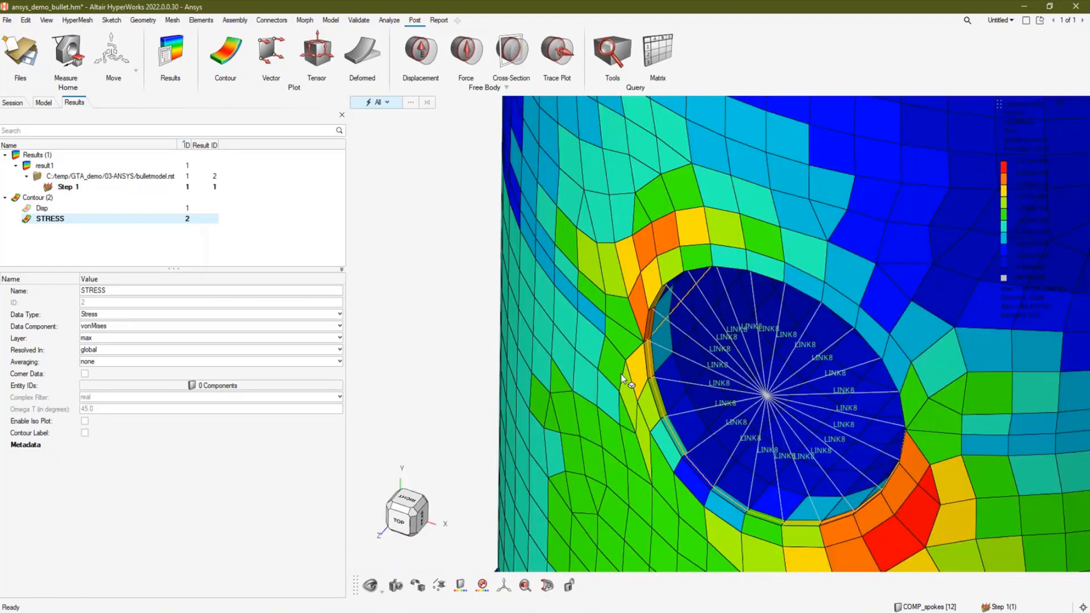
pyautogui.scroll(-10, 621, 374)
pyautogui.moveTo(663, 437); pyautogui.dragTo(655, 356, button='right')
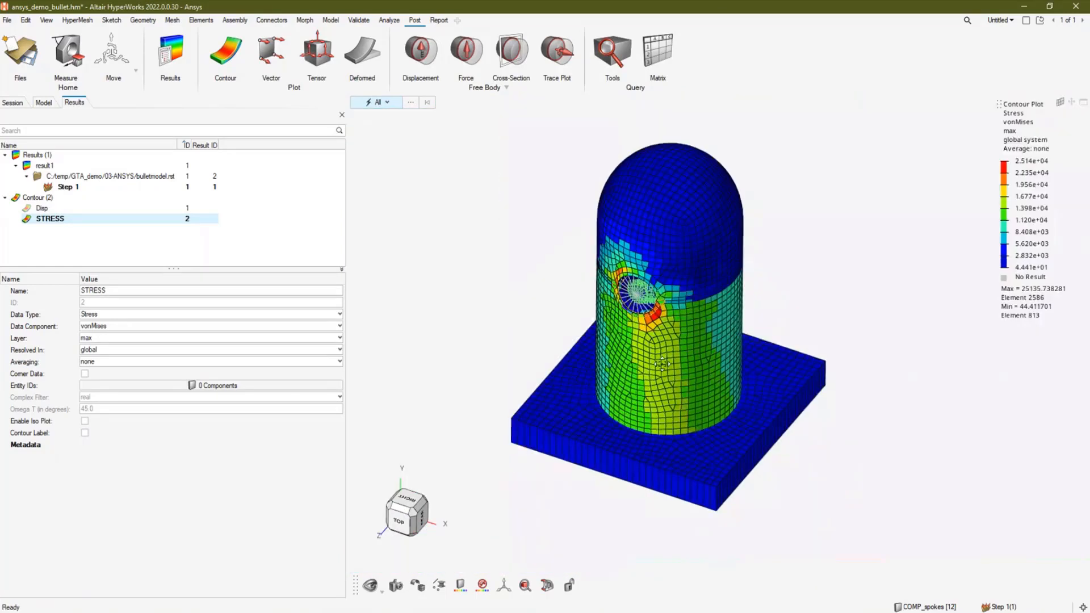
pyautogui.moveTo(656, 361)
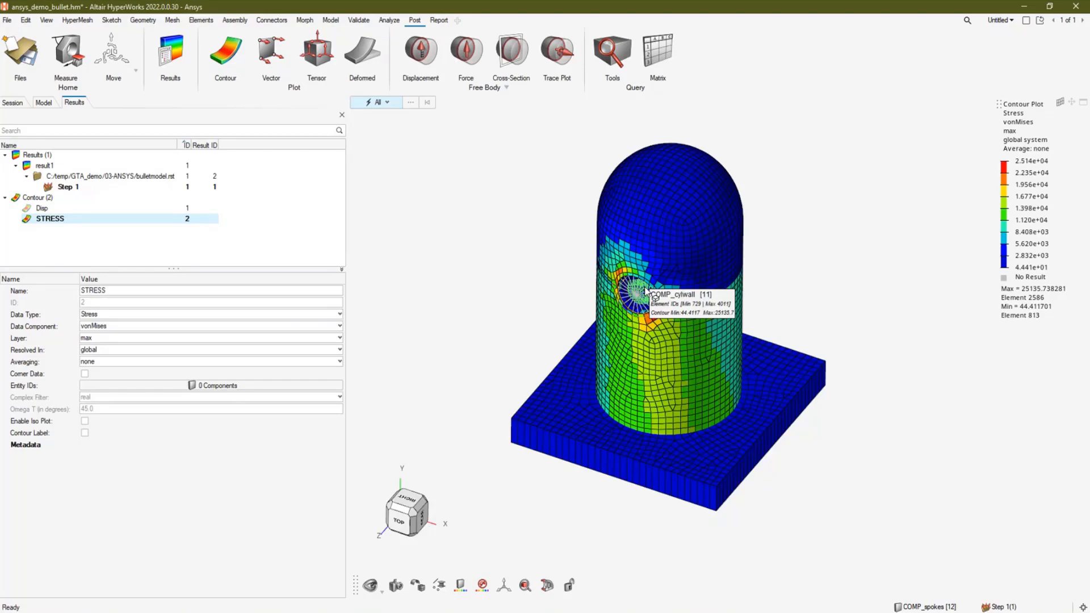
pyautogui.scroll(5, 645, 289)
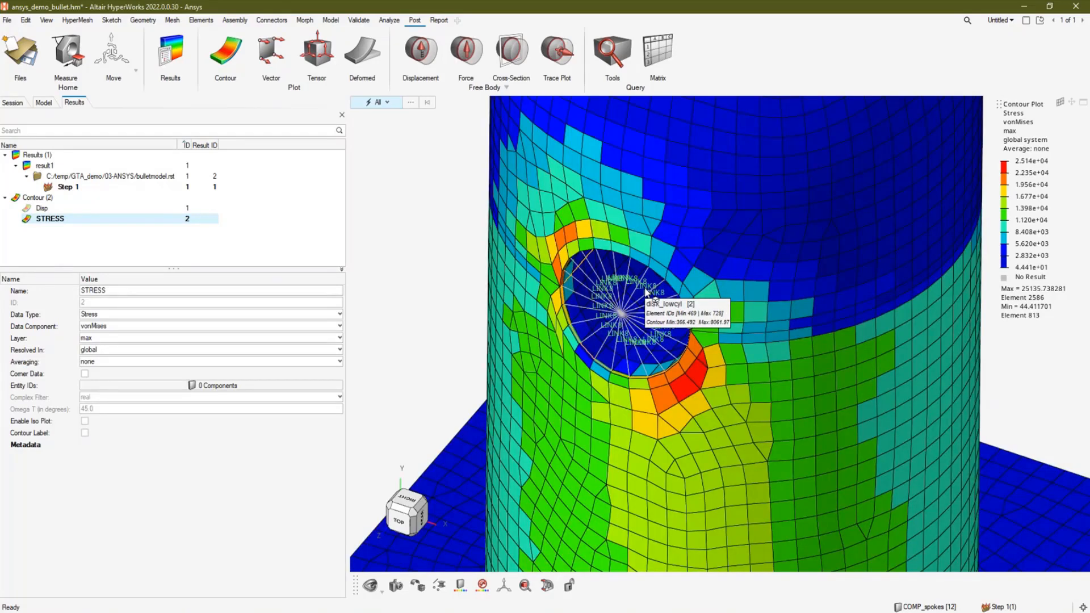
pyautogui.scroll(-8, 657, 318)
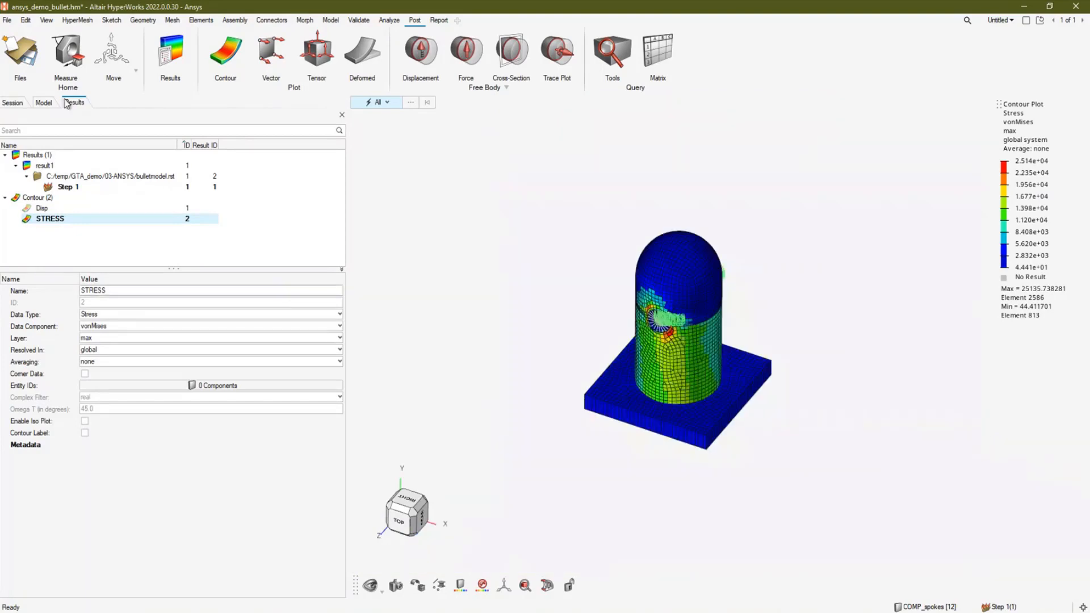
# Look through the Model browser and the Matrix browser's HMdata properties entity, and return to the Results browser
pyautogui.click(43, 102)
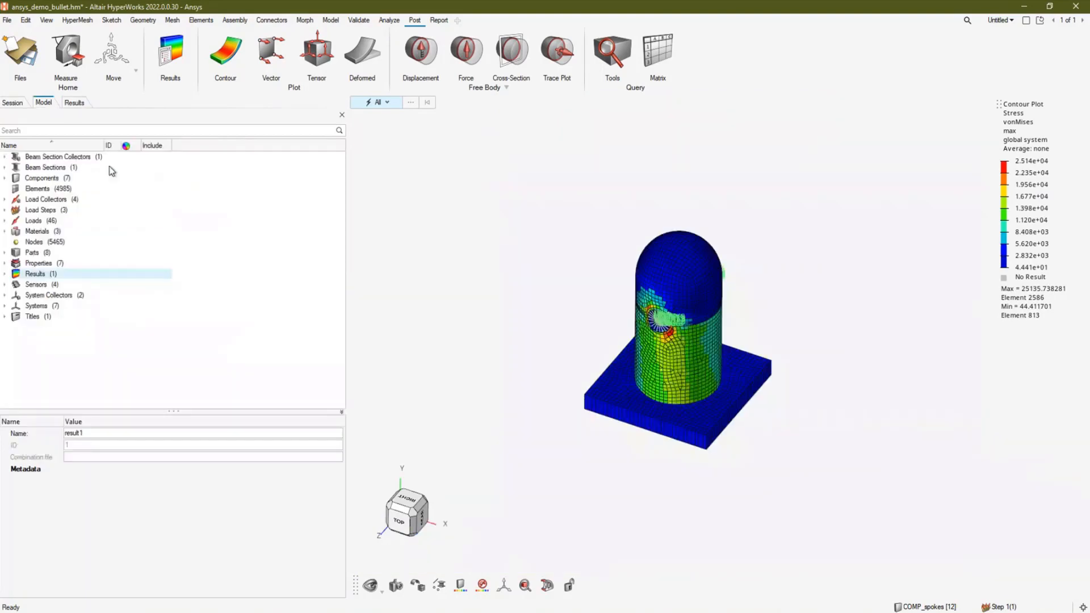
pyautogui.click(6, 232)
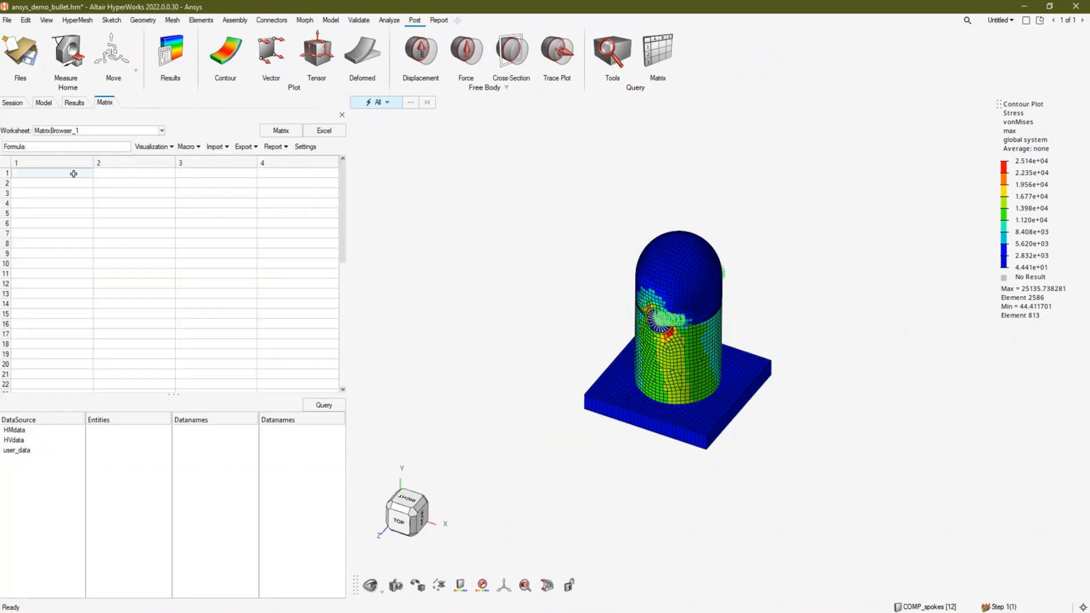
pyautogui.click(15, 429)
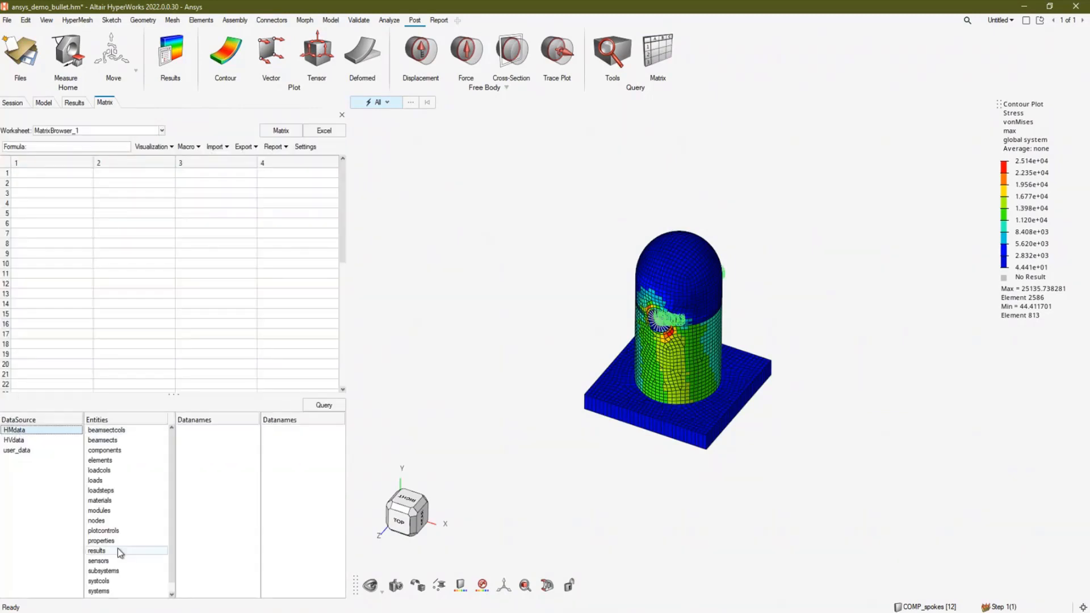
pyautogui.click(108, 542)
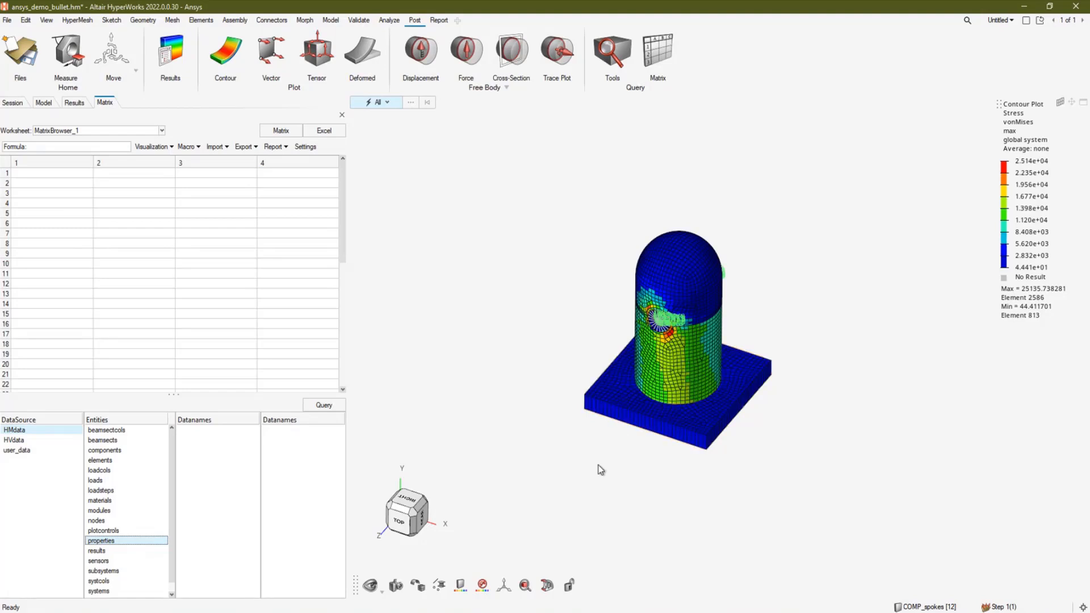
pyautogui.click(74, 103)
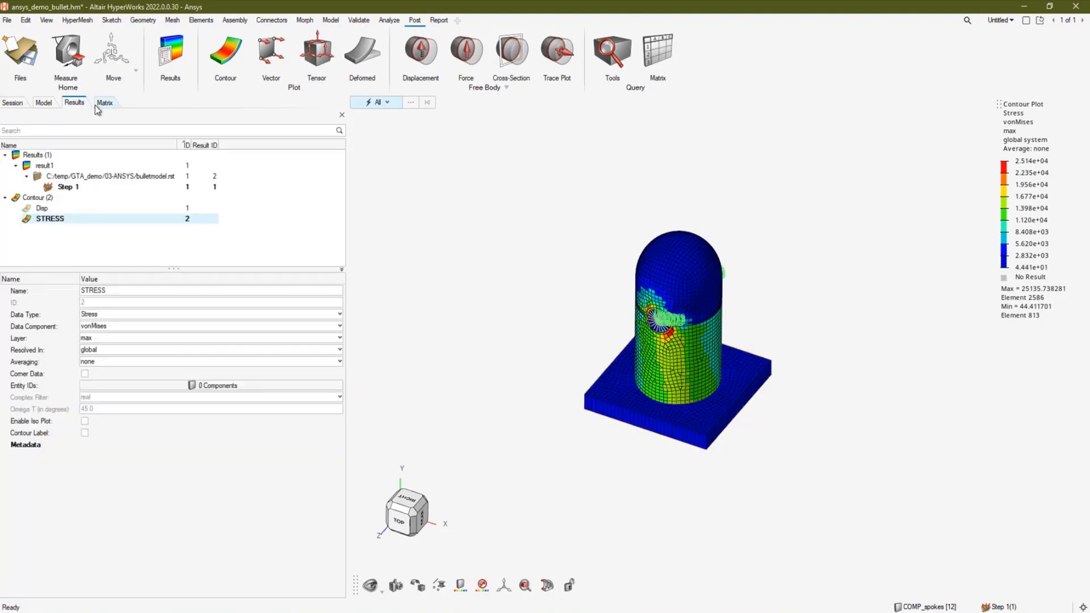
pyautogui.click(100, 104)
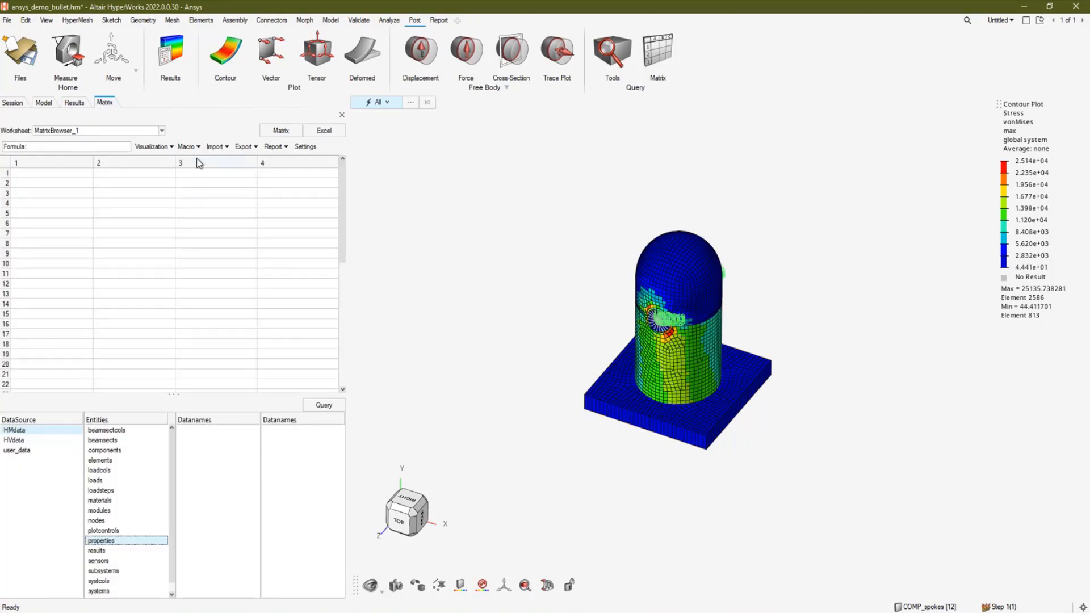
pyautogui.click(74, 102)
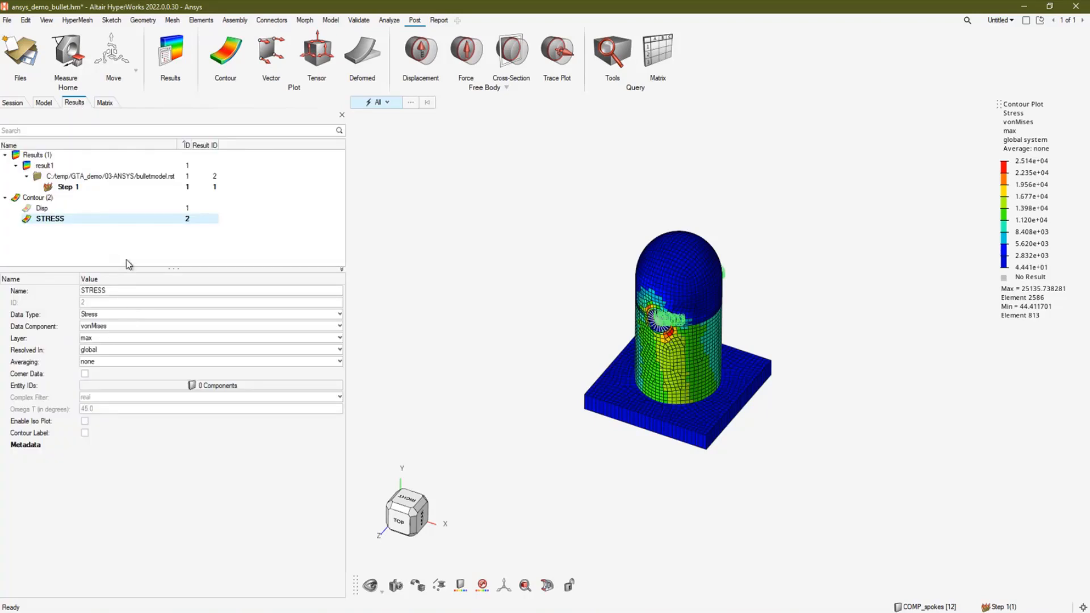
pyautogui.hotkey('alt', 'Tab')
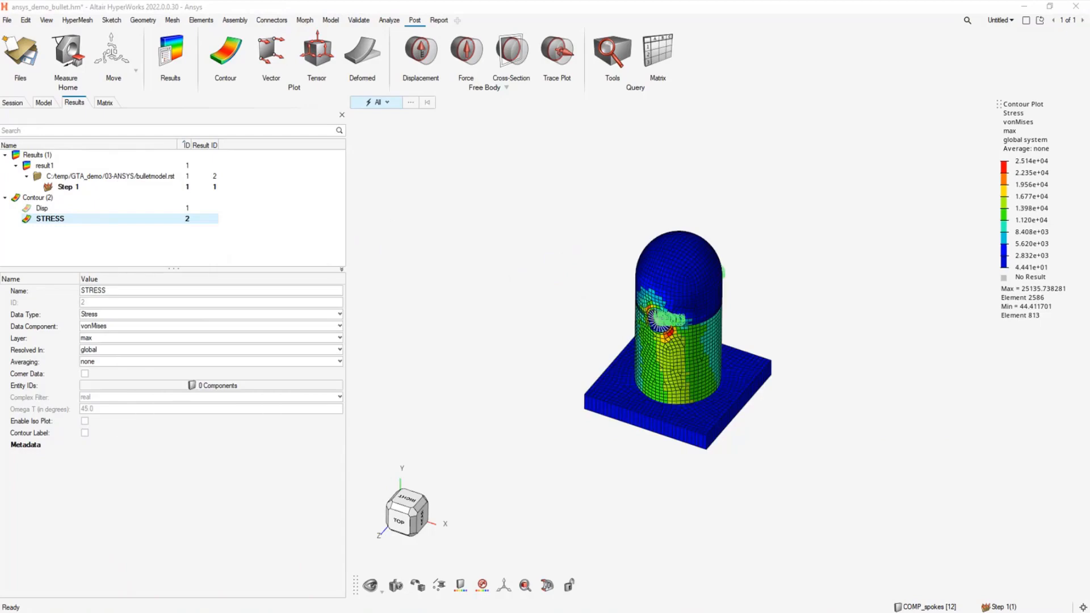
pyautogui.hotkey('shift', 'F5')
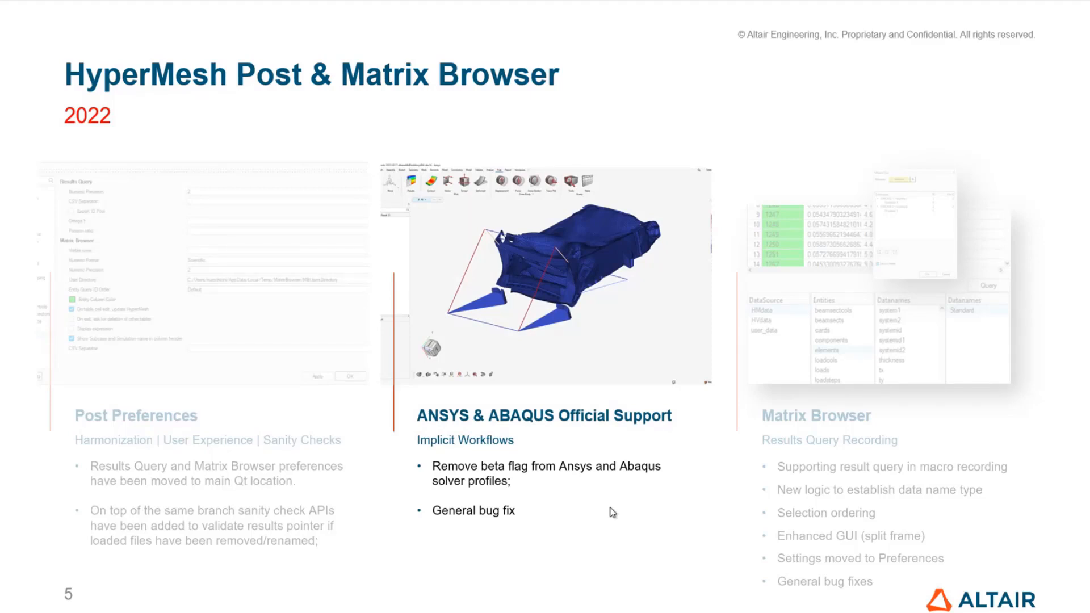
pyautogui.click(652, 513)
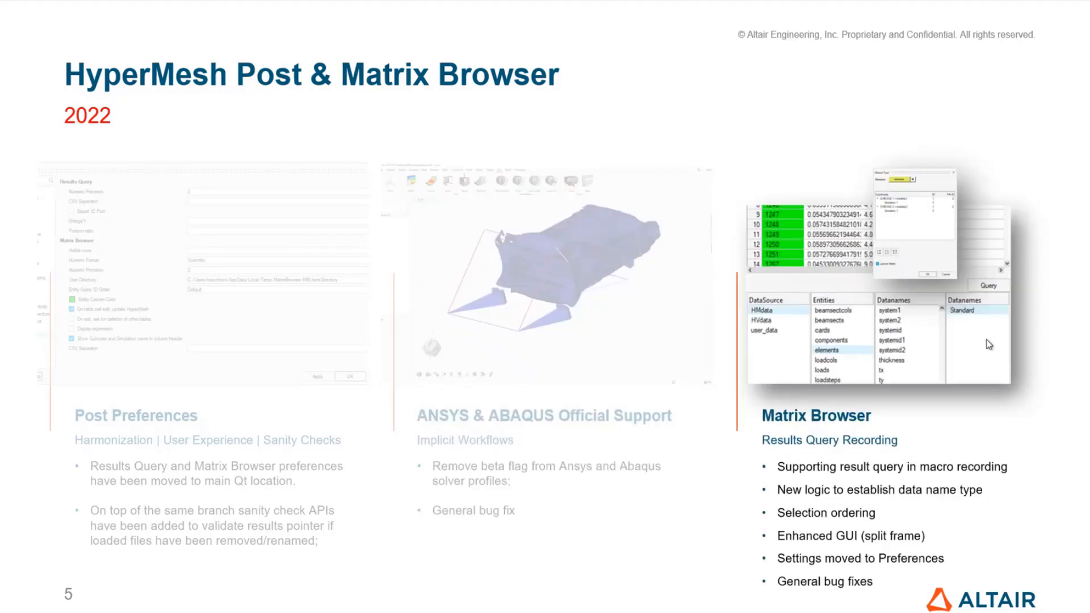
pyautogui.click(958, 421)
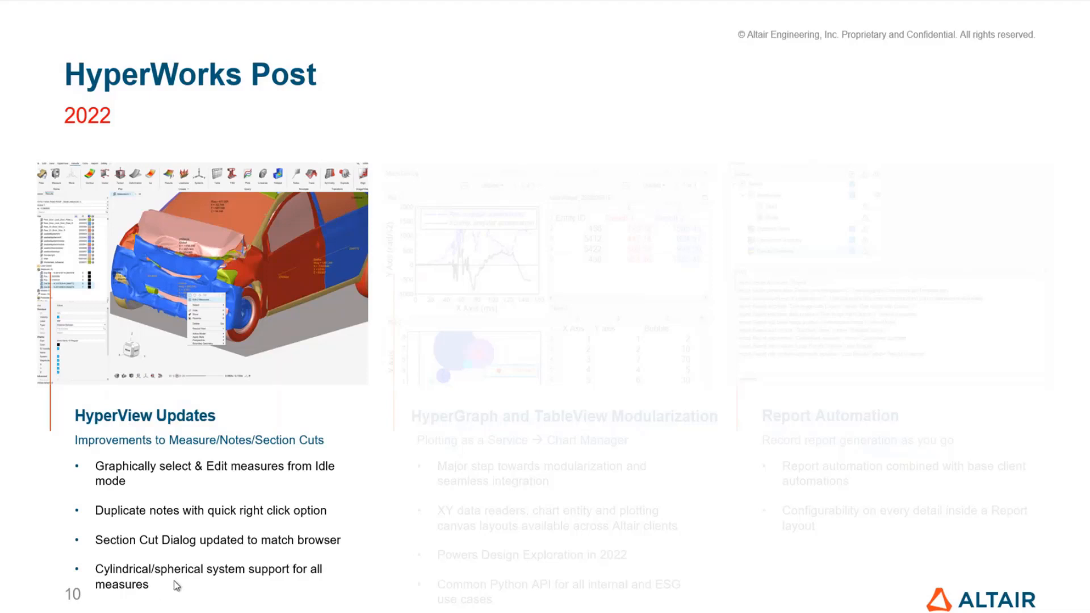
pyautogui.click(475, 503)
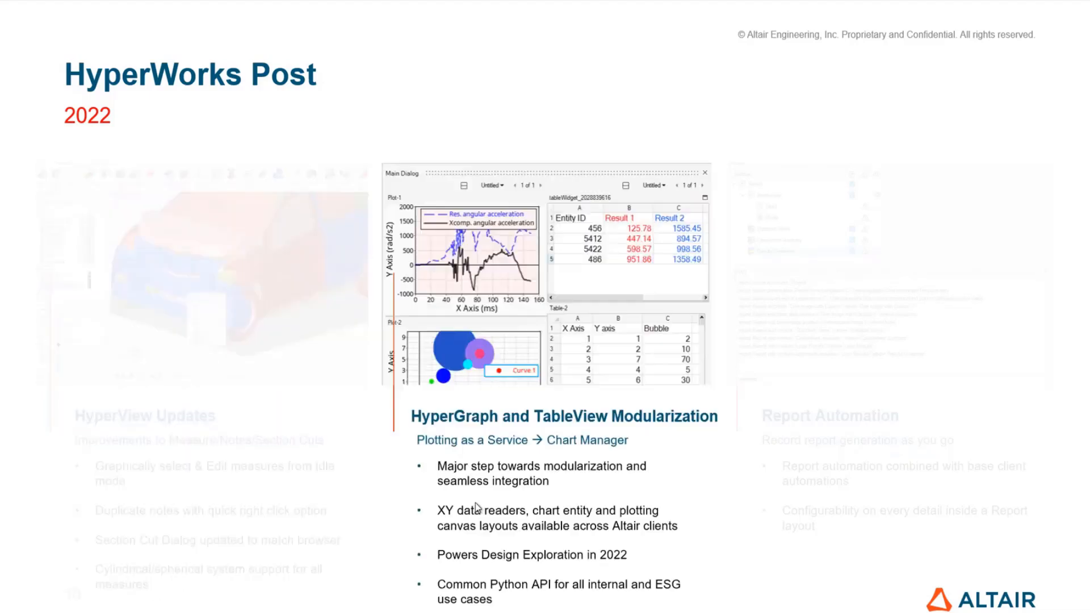
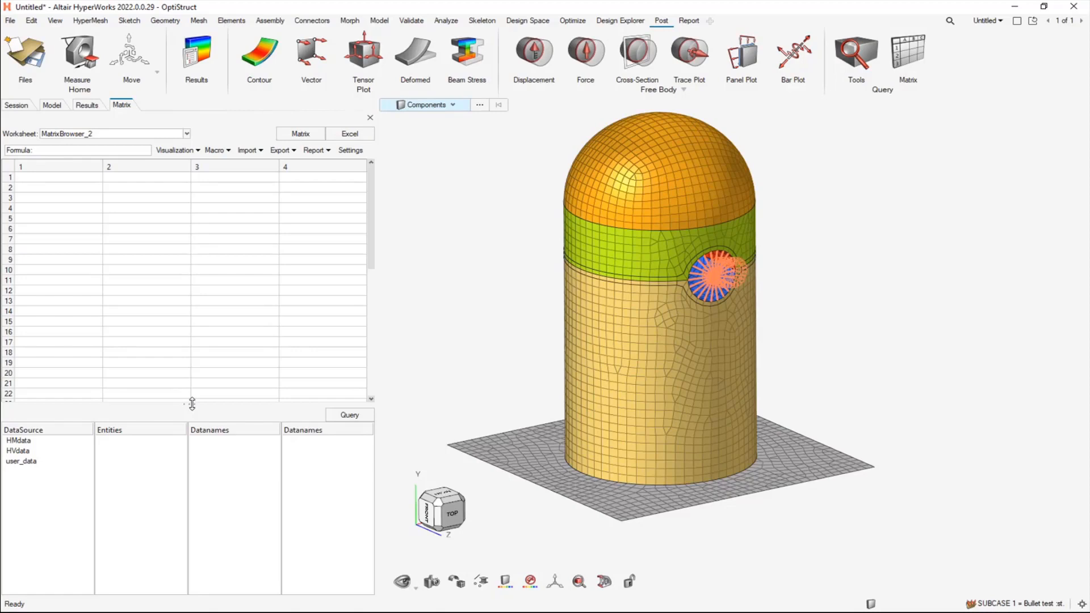
# Enlarge the Matrix browser's worksheet area and review its Post preferences, closing them without changes
pyautogui.moveTo(193, 404)
pyautogui.mouseDown()
pyautogui.moveTo(191, 283)
pyautogui.moveTo(188, 459)
pyautogui.moveTo(192, 297)
pyautogui.moveTo(187, 422)
pyautogui.mouseUp()
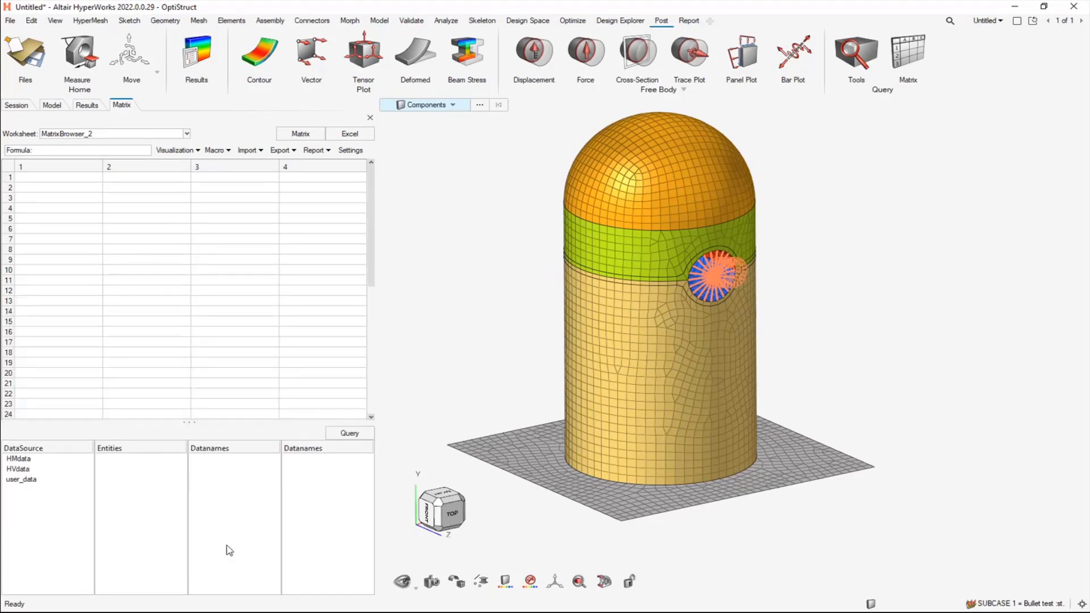
pyautogui.click(351, 151)
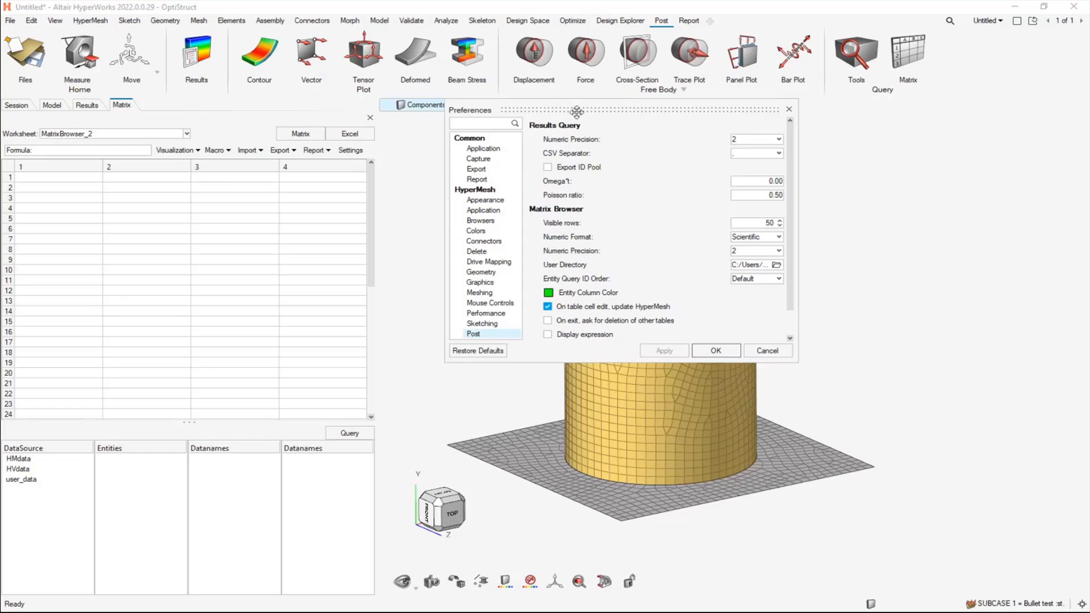
pyautogui.moveTo(519, 110); pyautogui.dragTo(488, 132)
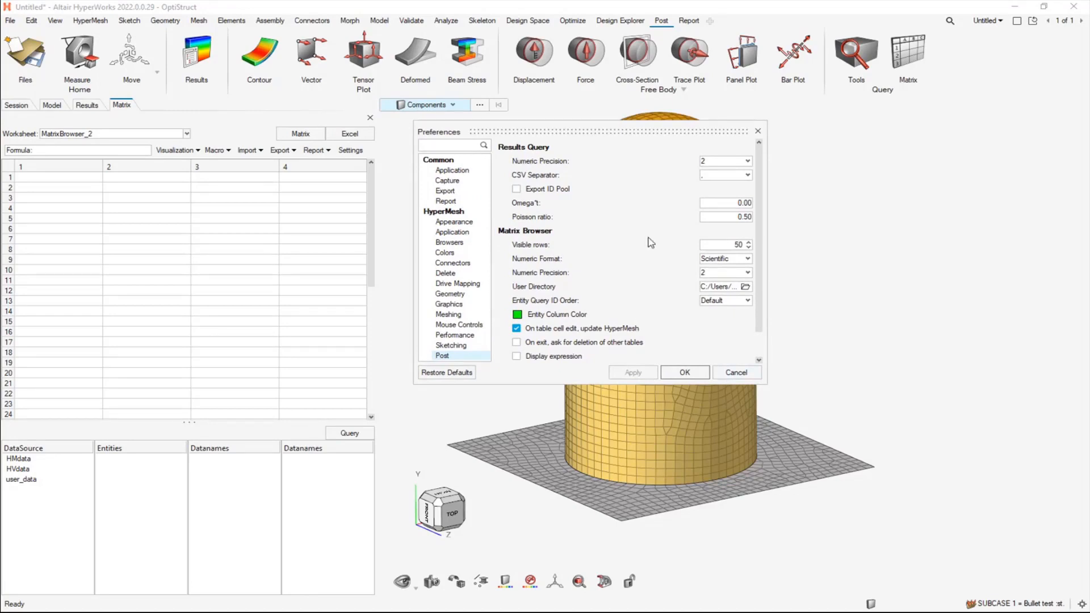
pyautogui.click(736, 373)
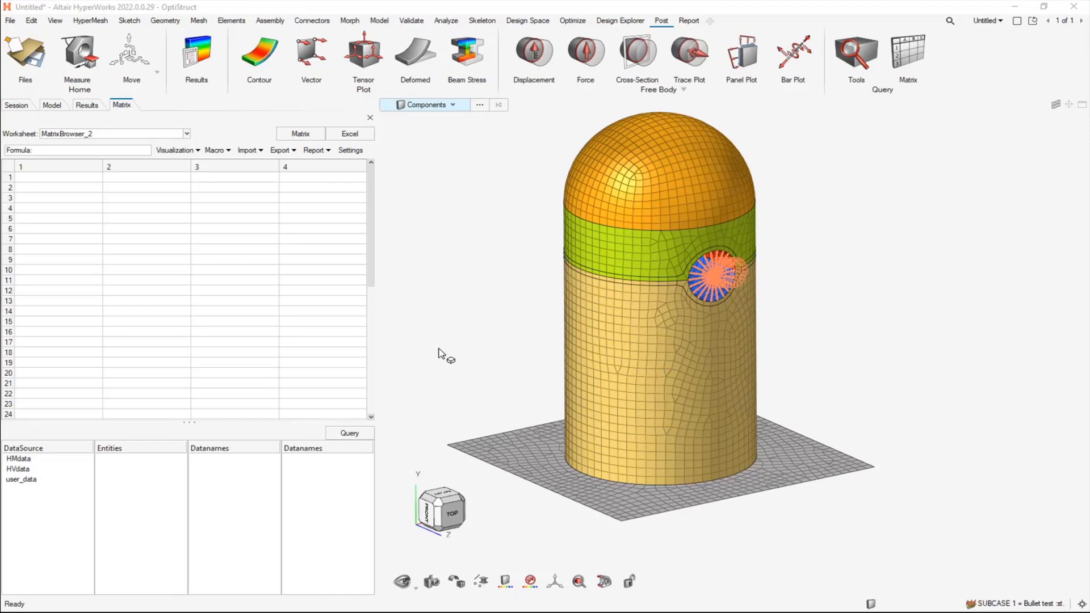
# Query HMdata elements from a window over the bullet's upper-left cylinder wall into MatrixBrowser_2 and select the elements column
pyautogui.click(35, 459)
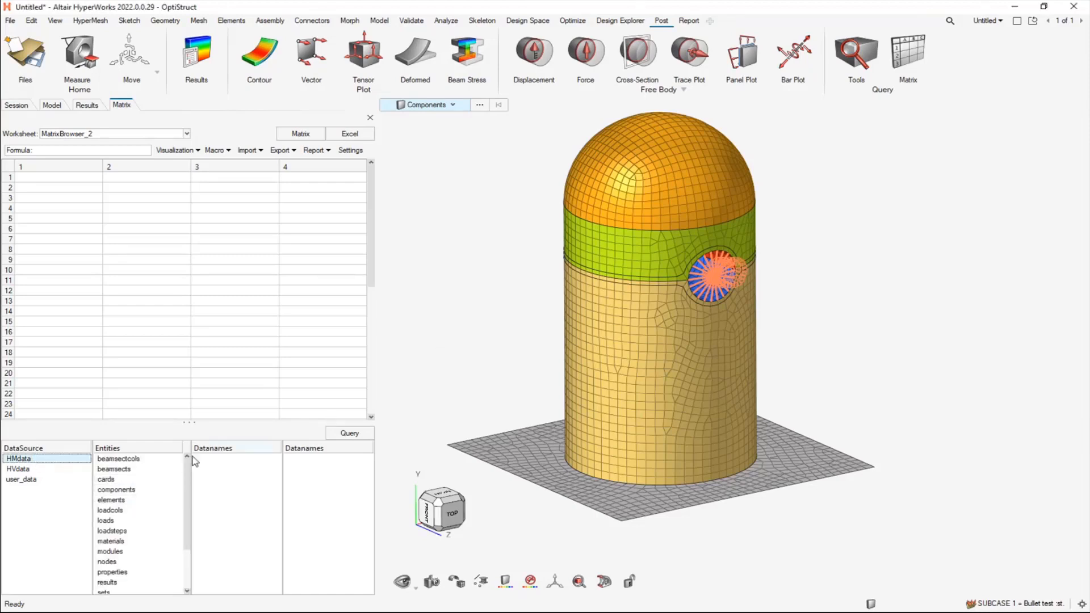
pyautogui.click(114, 500)
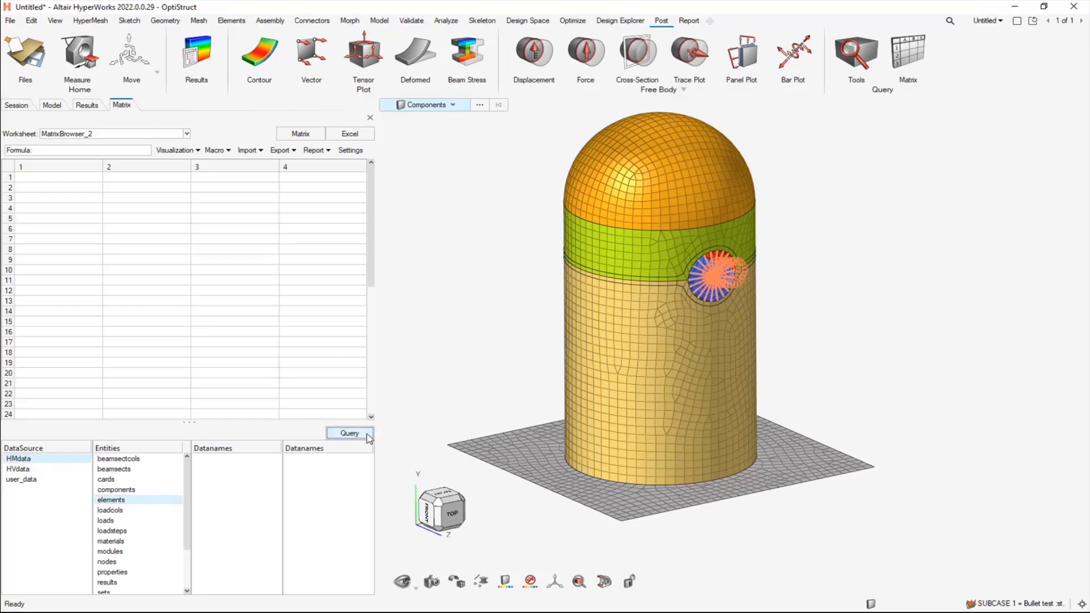
pyautogui.click(349, 433)
pyautogui.moveTo(551, 190); pyautogui.dragTo(587, 278)
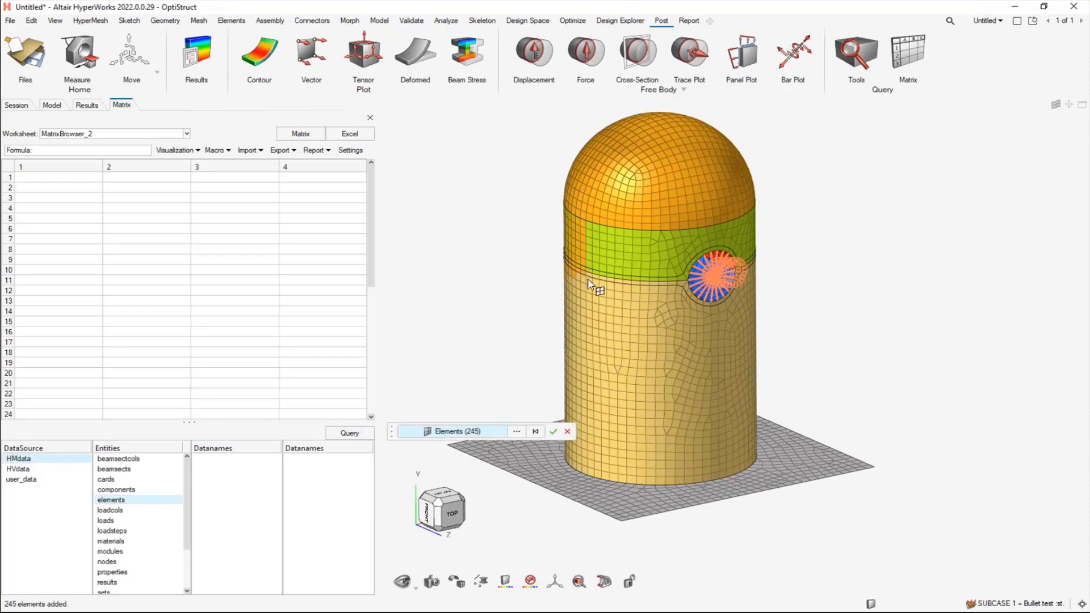
pyautogui.click(553, 432)
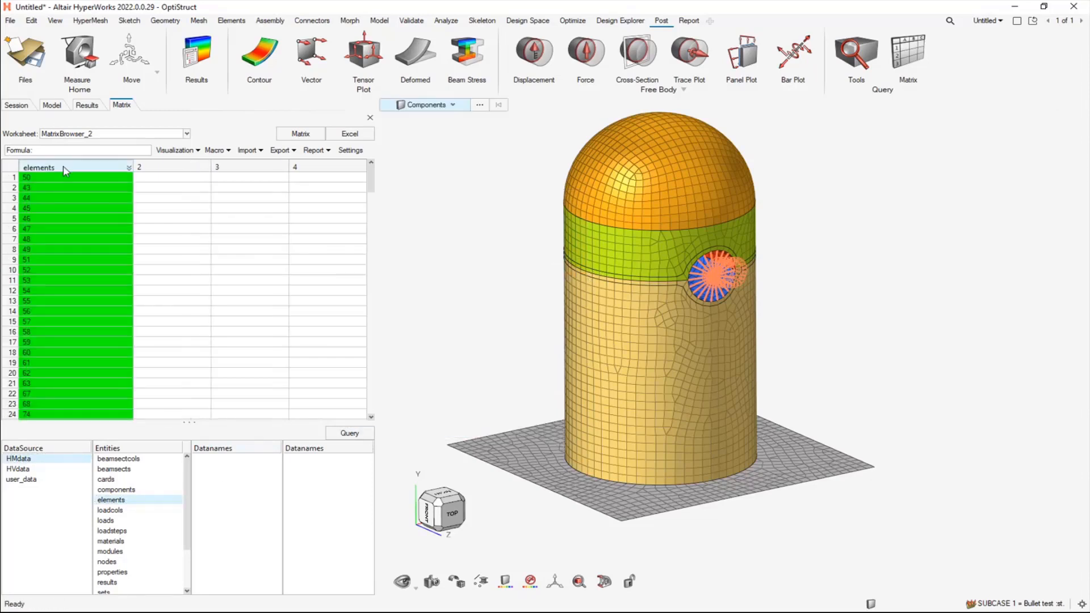
pyautogui.click(63, 167)
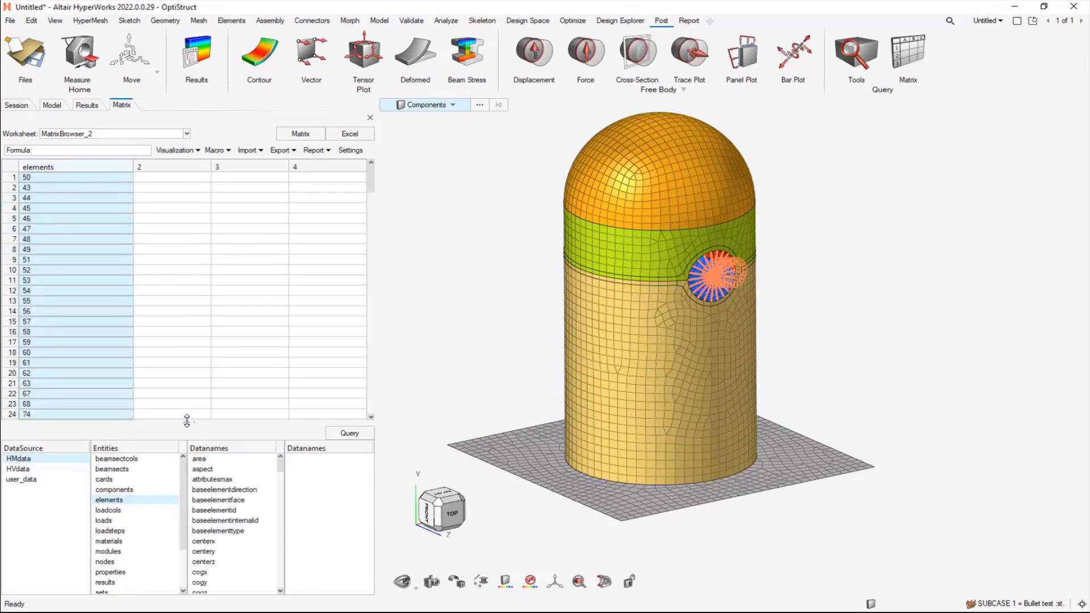
# Start a Matrix results query for the HMdata elements using the results dataname with Standard
pyautogui.moveTo(186, 420); pyautogui.dragTo(199, 256)
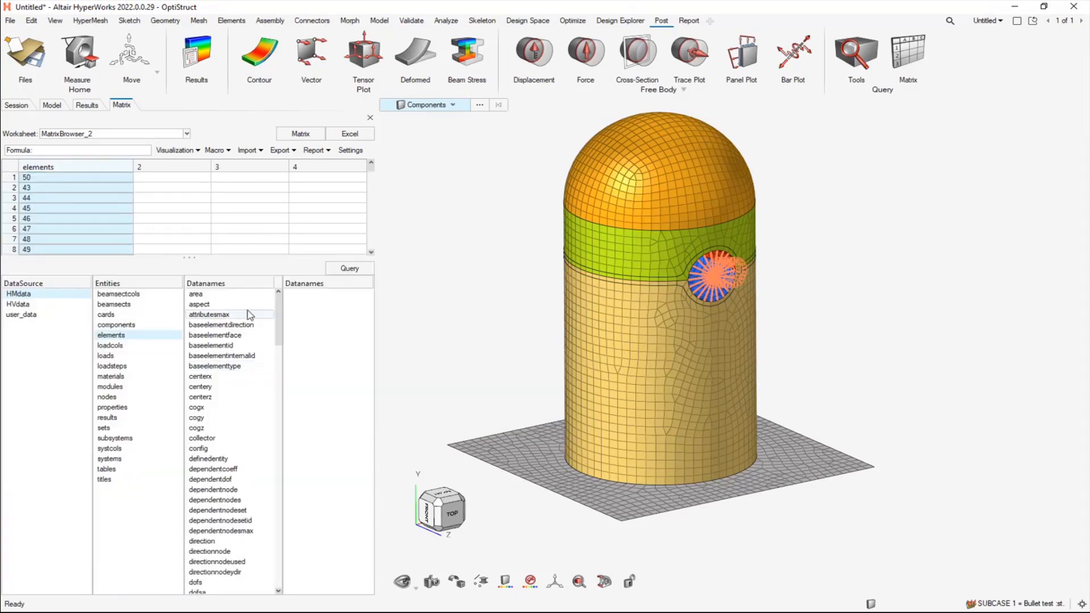
pyautogui.moveTo(280, 322); pyautogui.dragTo(260, 567)
pyautogui.click(214, 582)
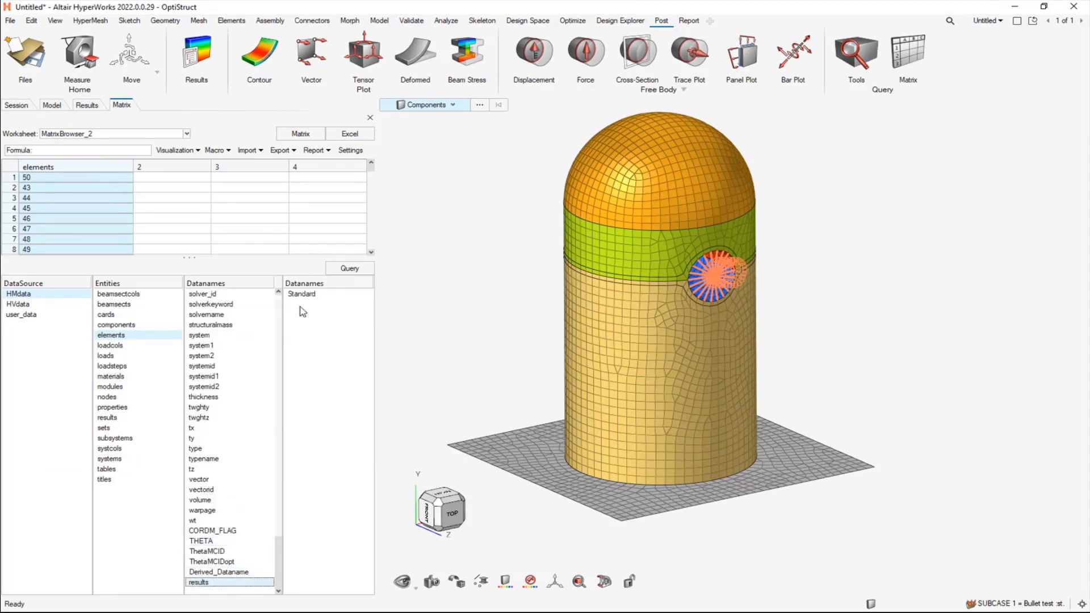
pyautogui.moveTo(302, 293)
pyautogui.mouseDown()
pyautogui.moveTo(399, 299)
pyautogui.moveTo(309, 297)
pyautogui.mouseUp()
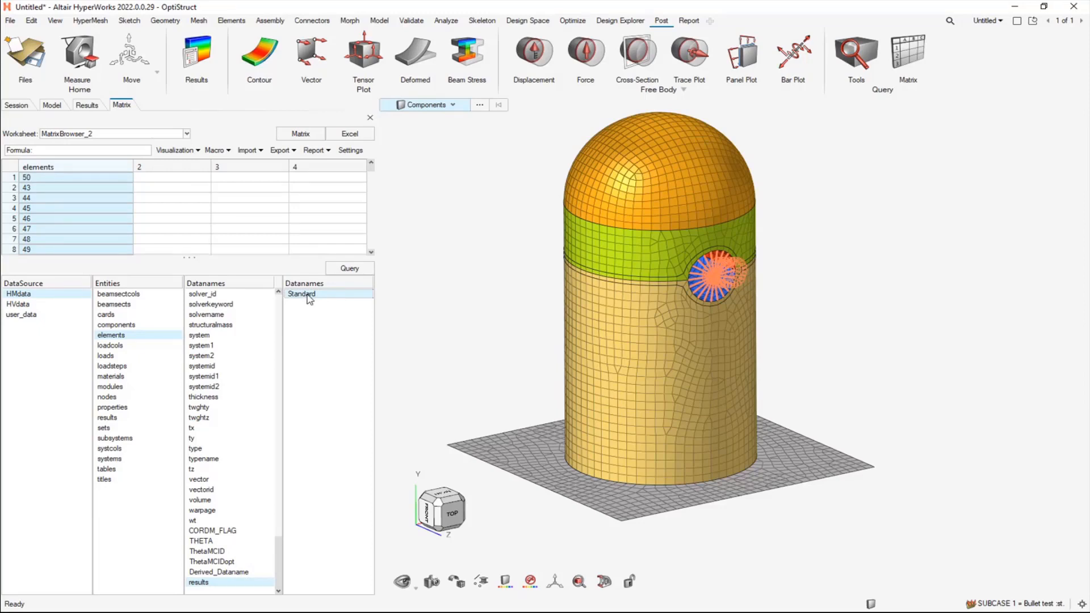
pyautogui.click(346, 269)
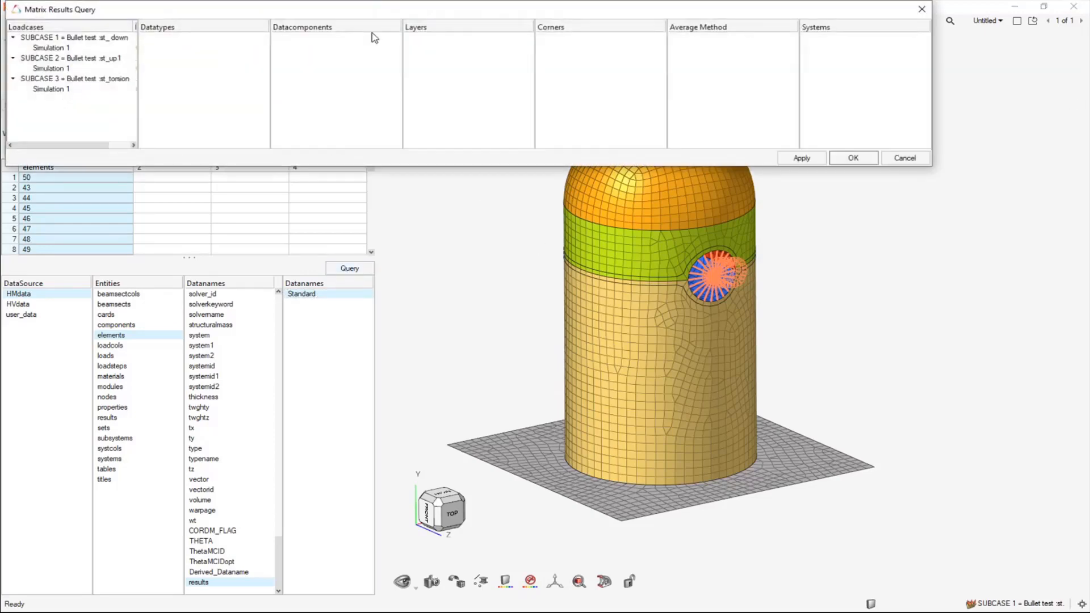
pyautogui.moveTo(382, 10); pyautogui.dragTo(432, 215)
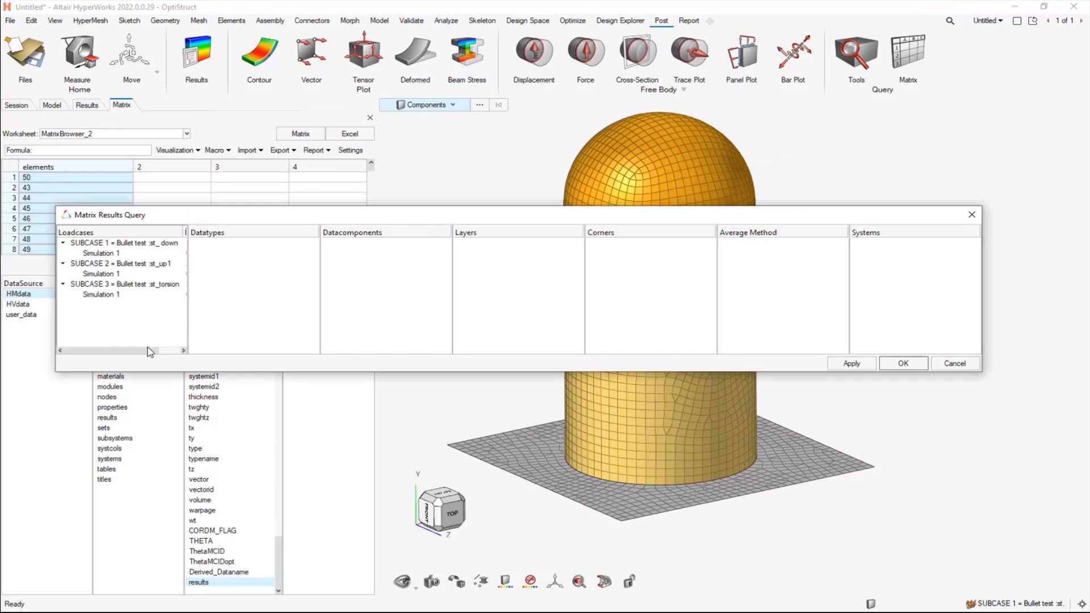
# Add Direct Stress:vonmises for SUBCASE 1, Simulation 1 to the worksheet, using the max layer and averaging method none
pyautogui.moveTo(149, 352); pyautogui.dragTo(164, 352)
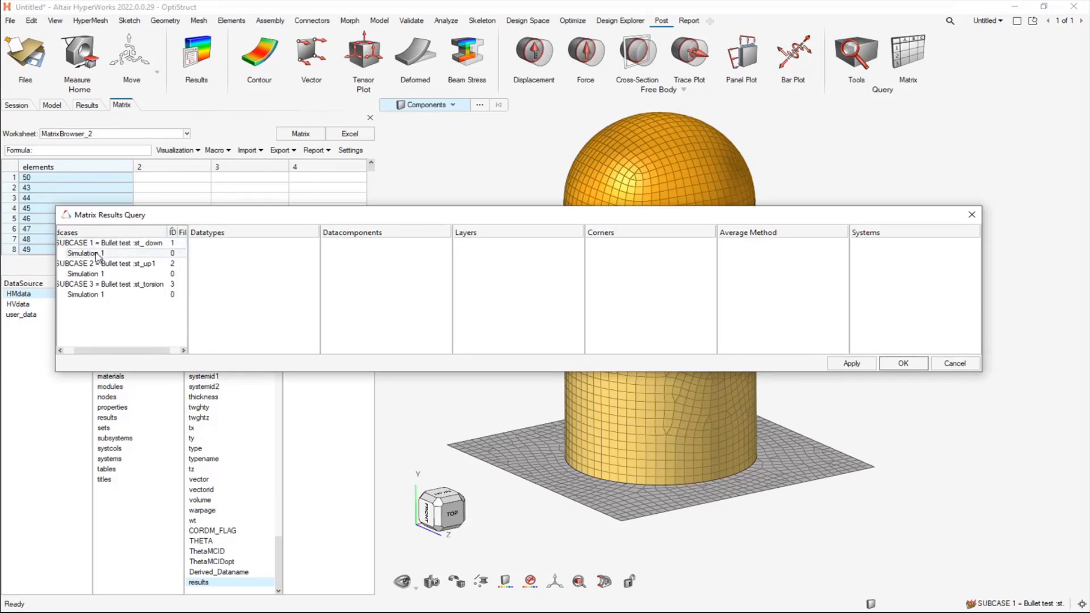
pyautogui.click(98, 255)
pyautogui.scroll(-8, 316, 322)
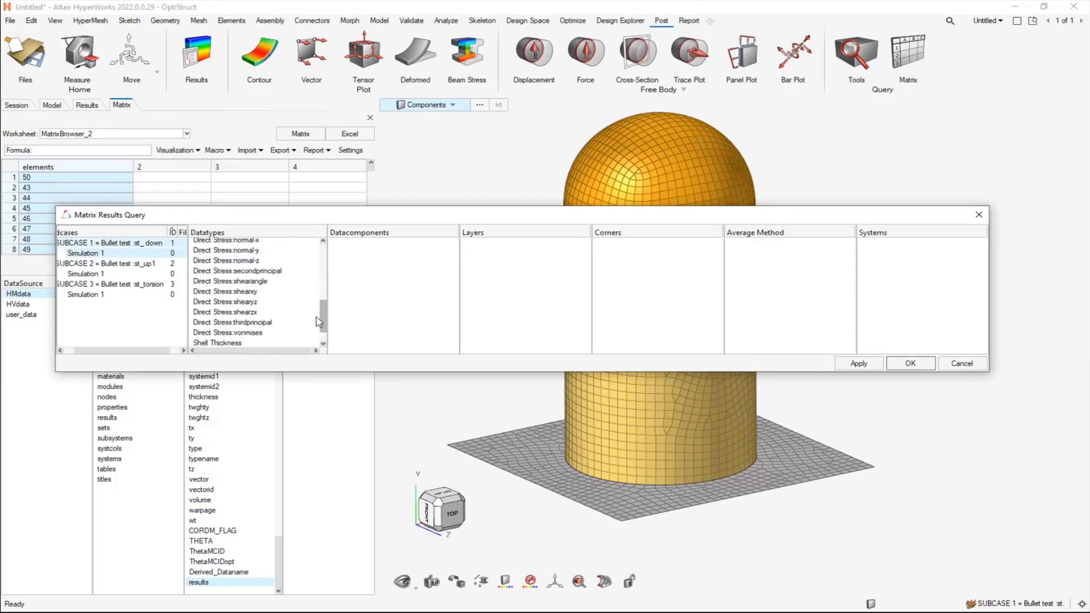
pyautogui.scroll(-2, 316, 318)
pyautogui.click(261, 305)
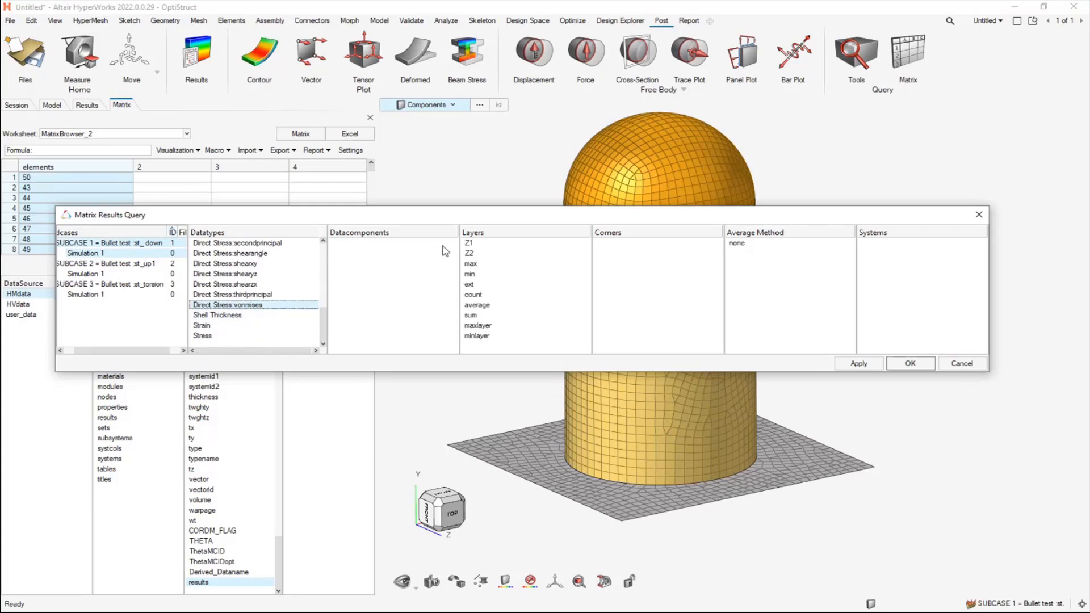
pyautogui.click(454, 299)
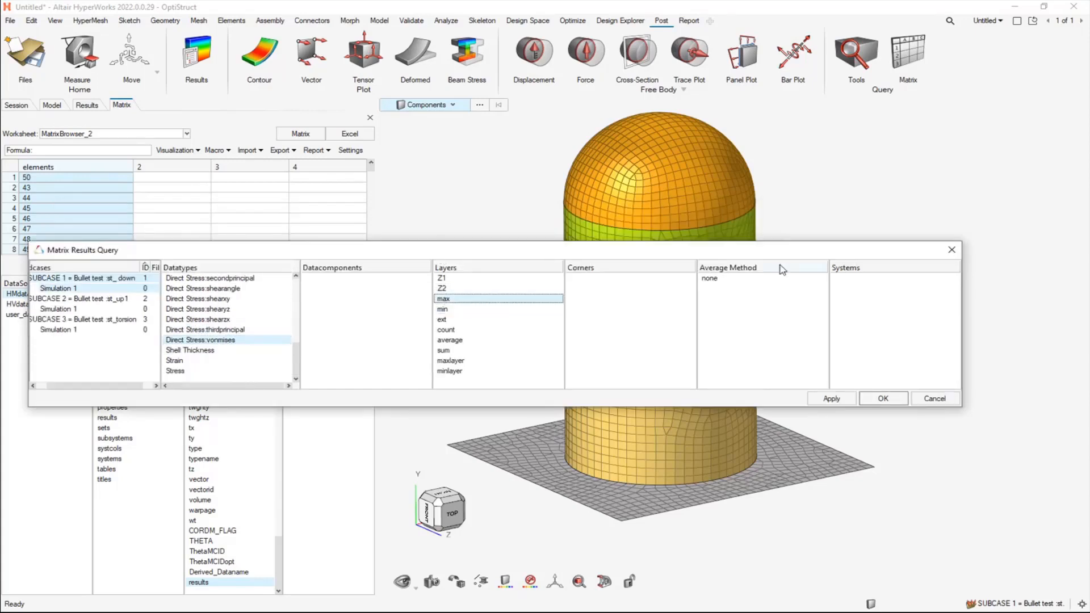
pyautogui.click(747, 278)
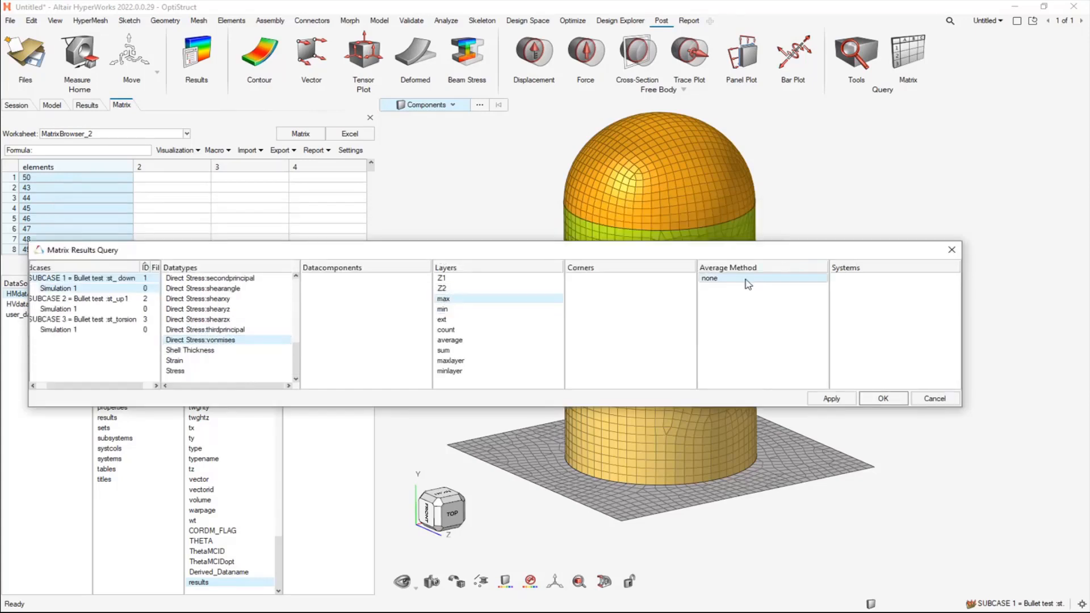
pyautogui.click(845, 399)
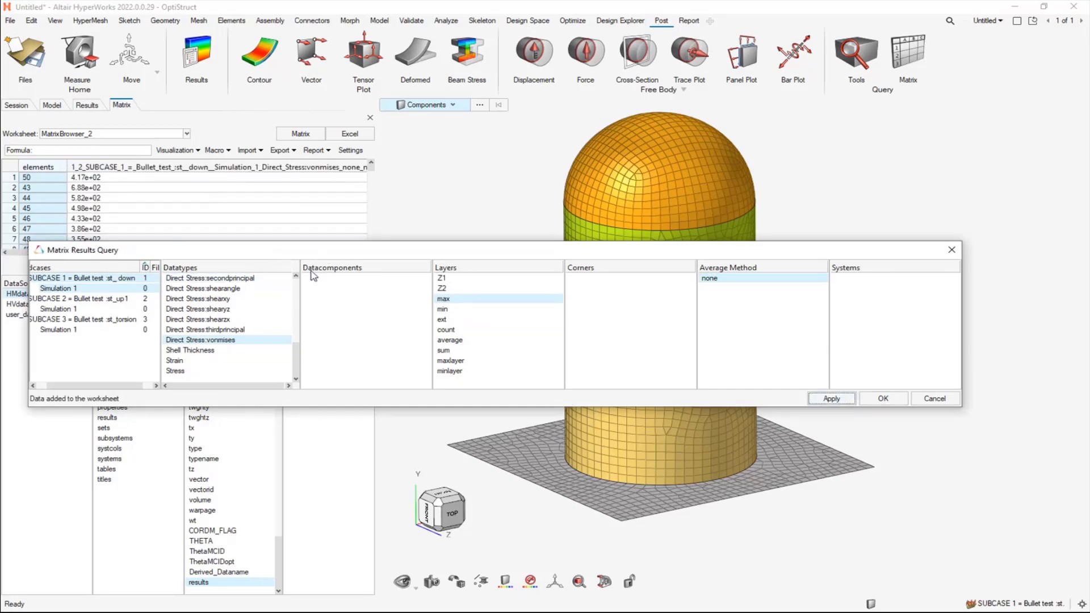
# Add Direct Stress:shearxy with the max layer and averaging method none to the worksheet and finish the results query
pyautogui.scroll(2, 299, 344)
pyautogui.moveTo(300, 344)
pyautogui.mouseDown()
pyautogui.moveTo(301, 325)
pyautogui.moveTo(298, 350)
pyautogui.mouseUp()
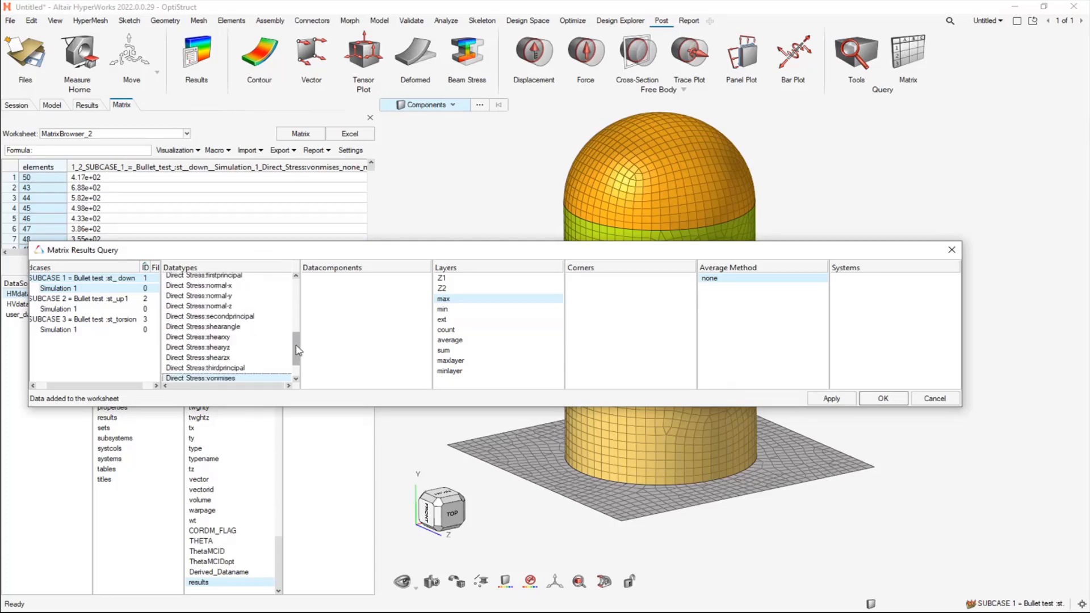
pyautogui.click(250, 337)
pyautogui.click(457, 299)
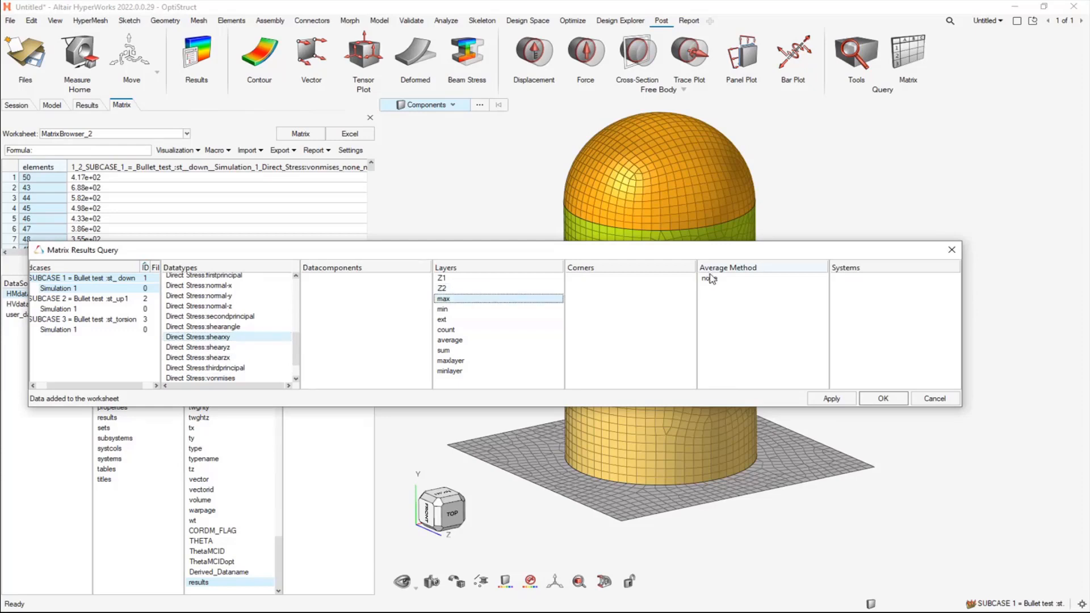
pyautogui.click(710, 278)
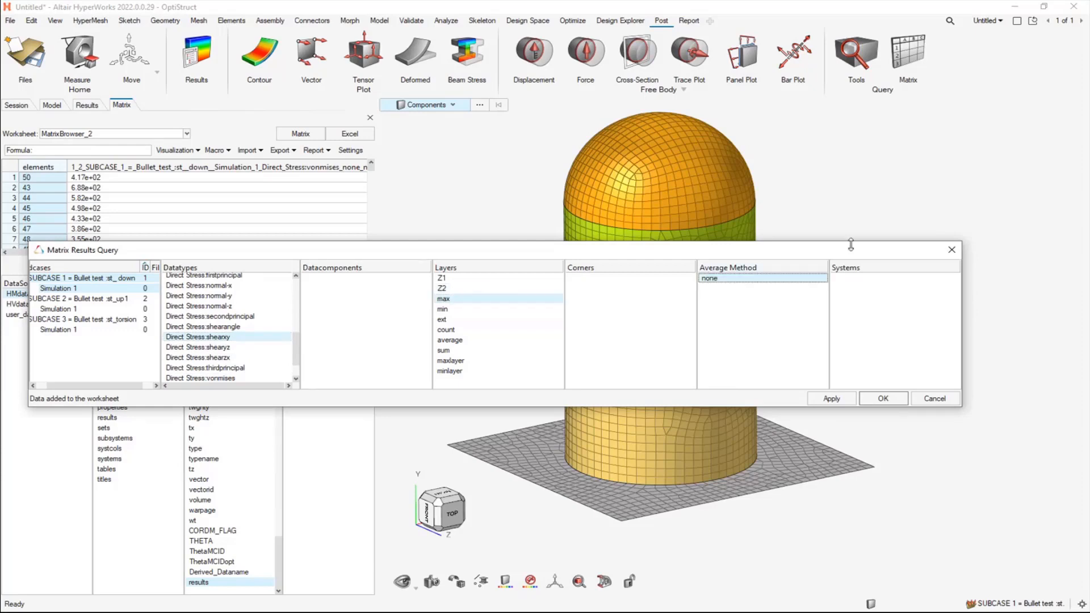
pyautogui.click(883, 399)
pyautogui.moveTo(154, 253); pyautogui.dragTo(50, 366)
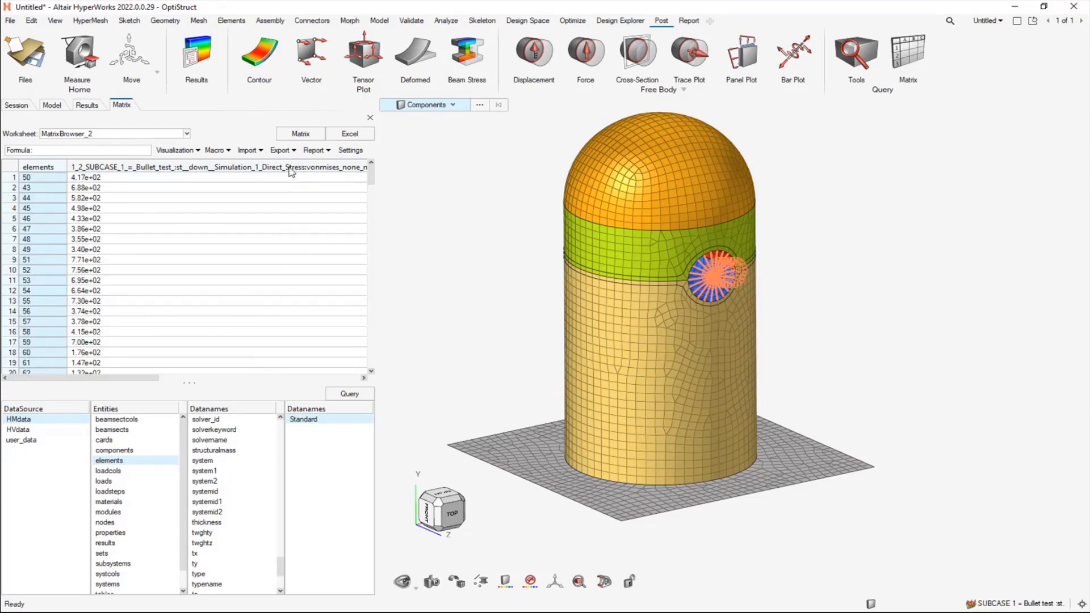
# Save the worksheet's queries as a macro named MatrixBrowser_Macro_Demo
pyautogui.click(229, 151)
pyautogui.click(227, 163)
pyautogui.doubleClick(353, 200)
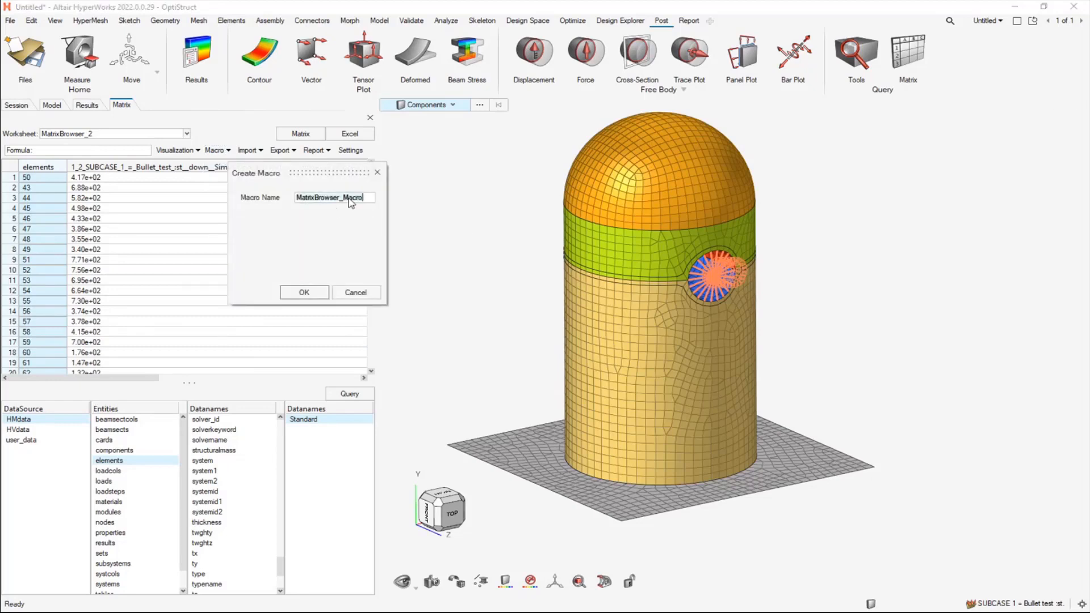
pyautogui.click(365, 198)
pyautogui.write('_DEm')
pyautogui.press('BackSpace')
pyautogui.press('BackSpace')
pyautogui.write('emo')
pyautogui.click(310, 290)
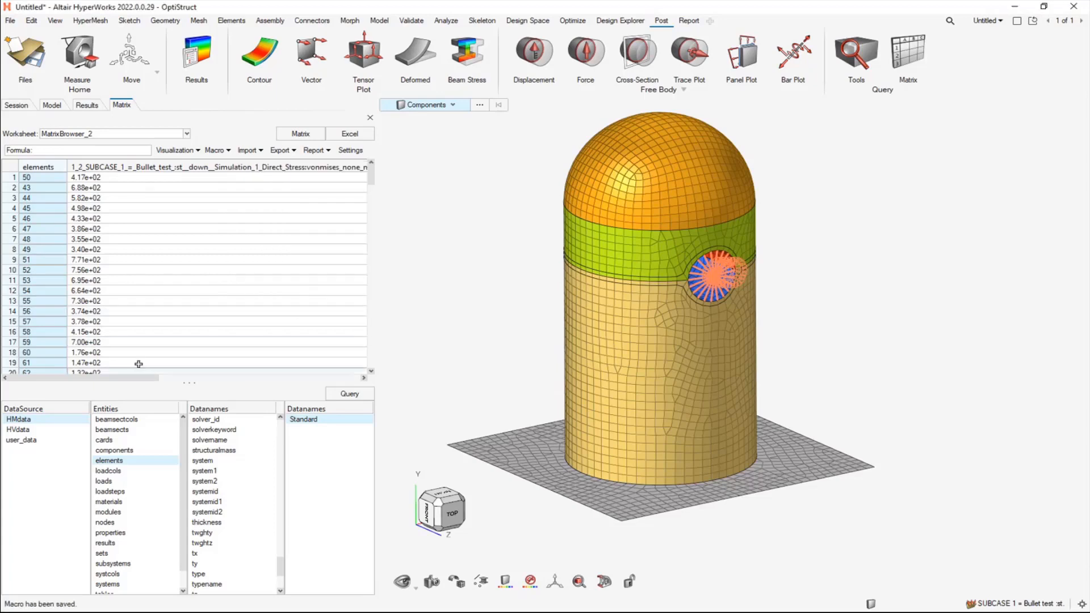
# Start running the MatrixBrowser_Macro_Demo macro
pyautogui.click(218, 150)
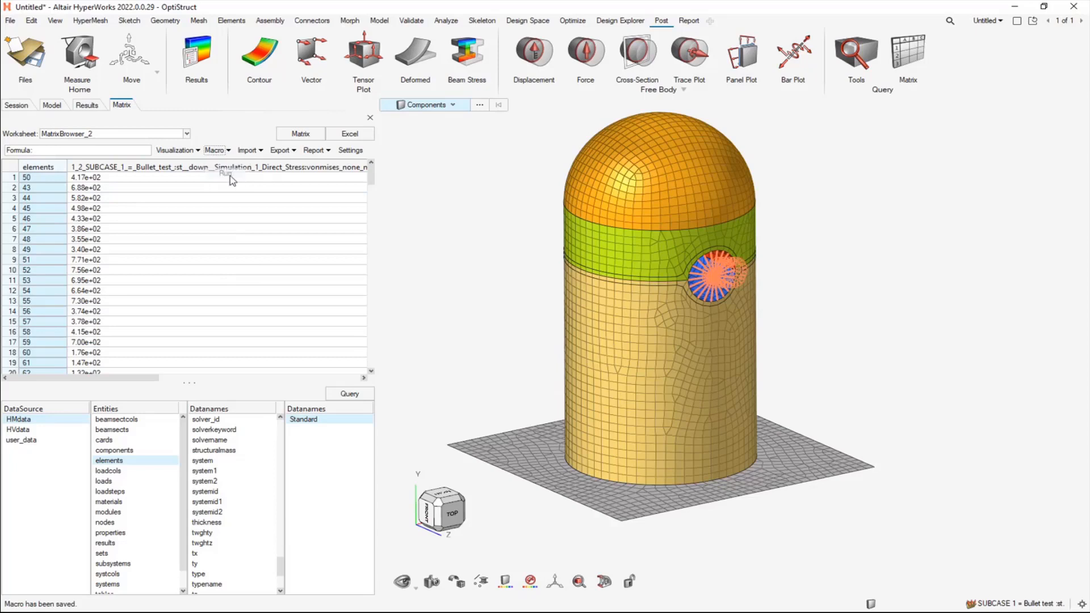
pyautogui.click(230, 176)
pyautogui.click(301, 221)
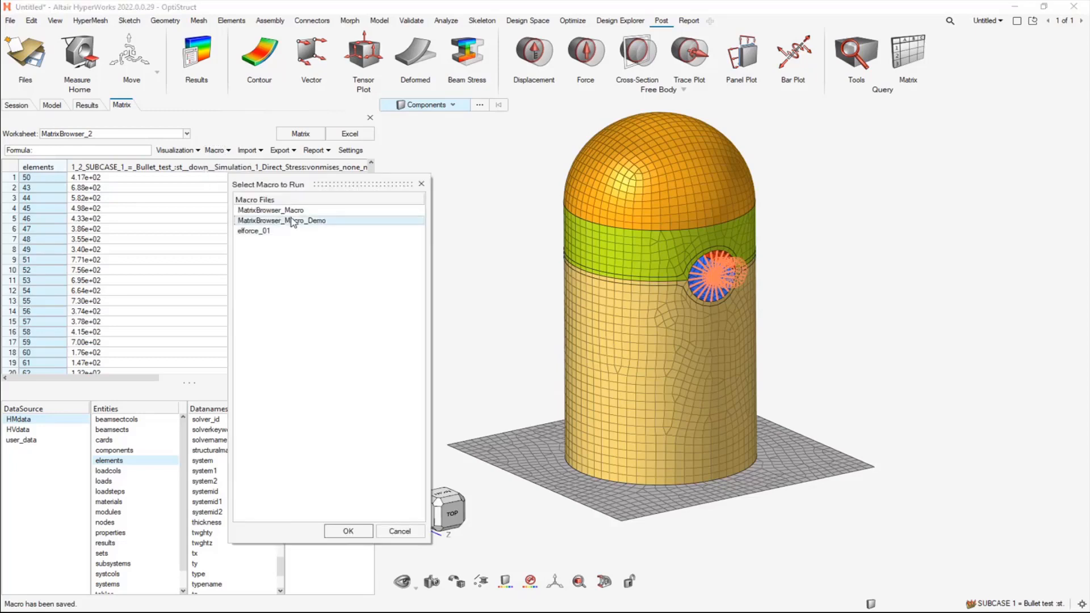
pyautogui.click(348, 530)
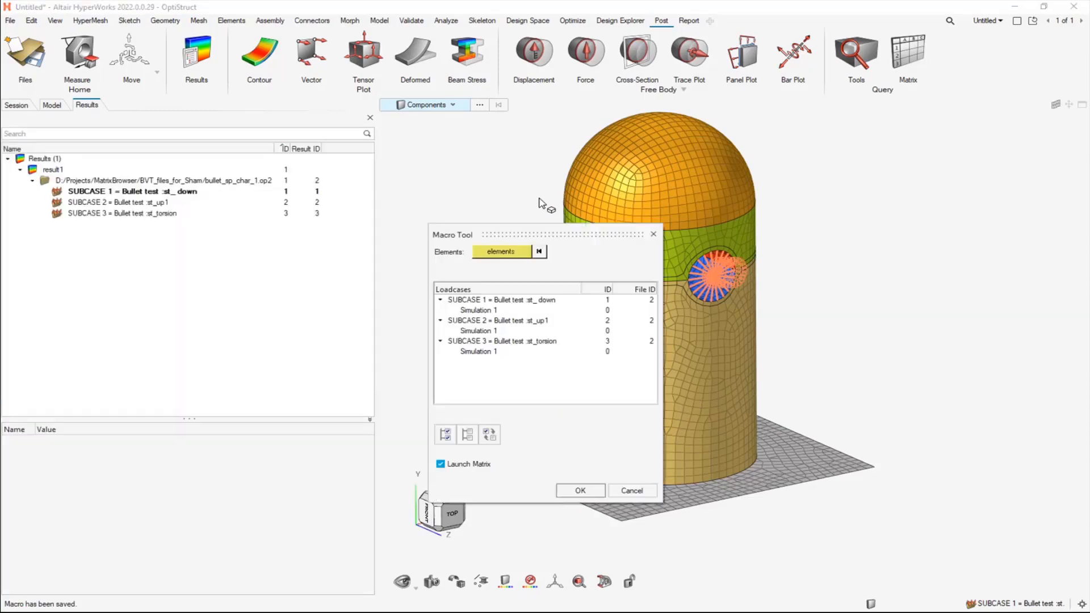
# Select a window of elements over the bullet's upper-left dome and cylinder wall as the macro's input elements
pyautogui.moveTo(527, 225); pyautogui.dragTo(331, 158)
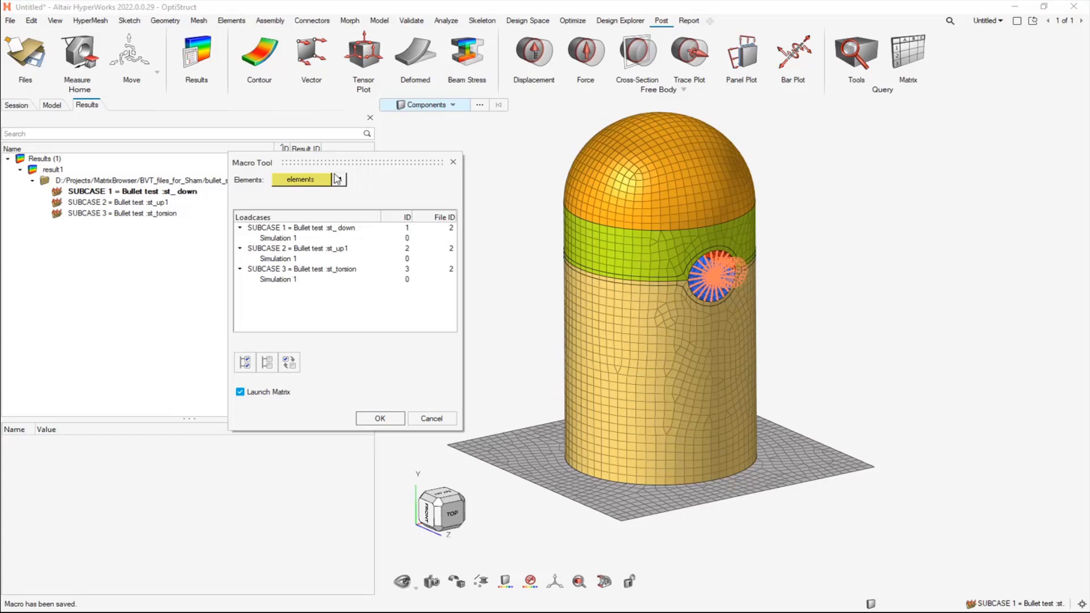
pyautogui.moveTo(336, 163); pyautogui.dragTo(341, 192)
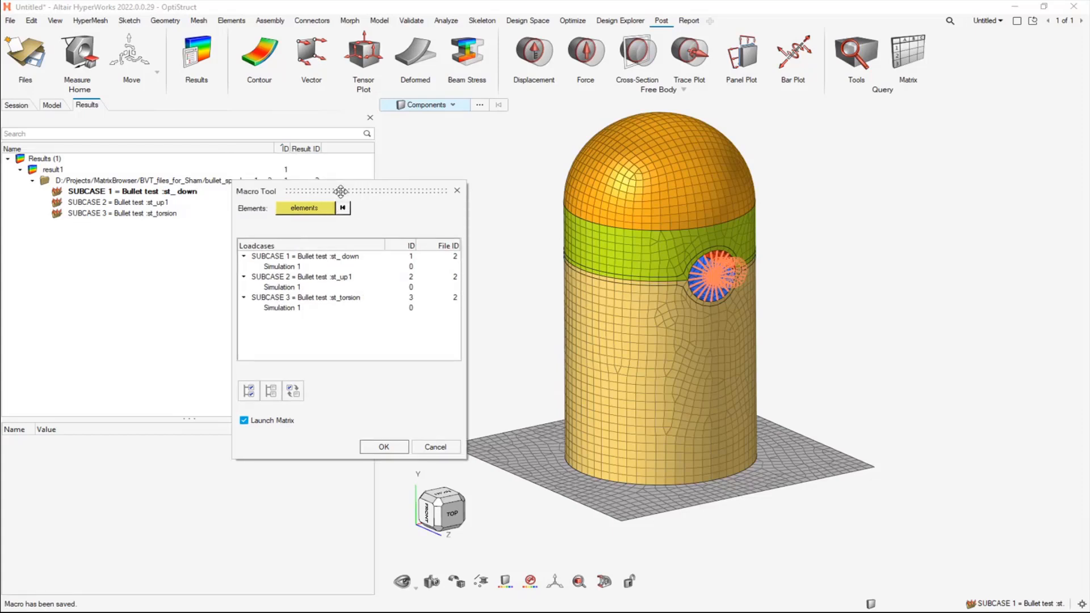
pyautogui.click(305, 207)
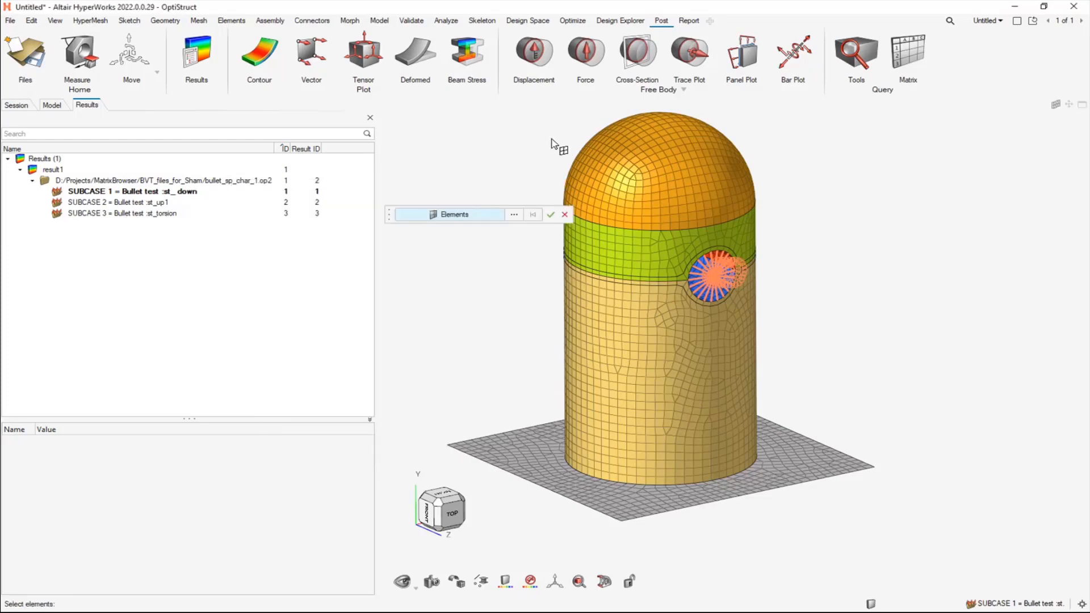
pyautogui.moveTo(551, 138); pyautogui.dragTo(604, 301)
pyautogui.click(550, 214)
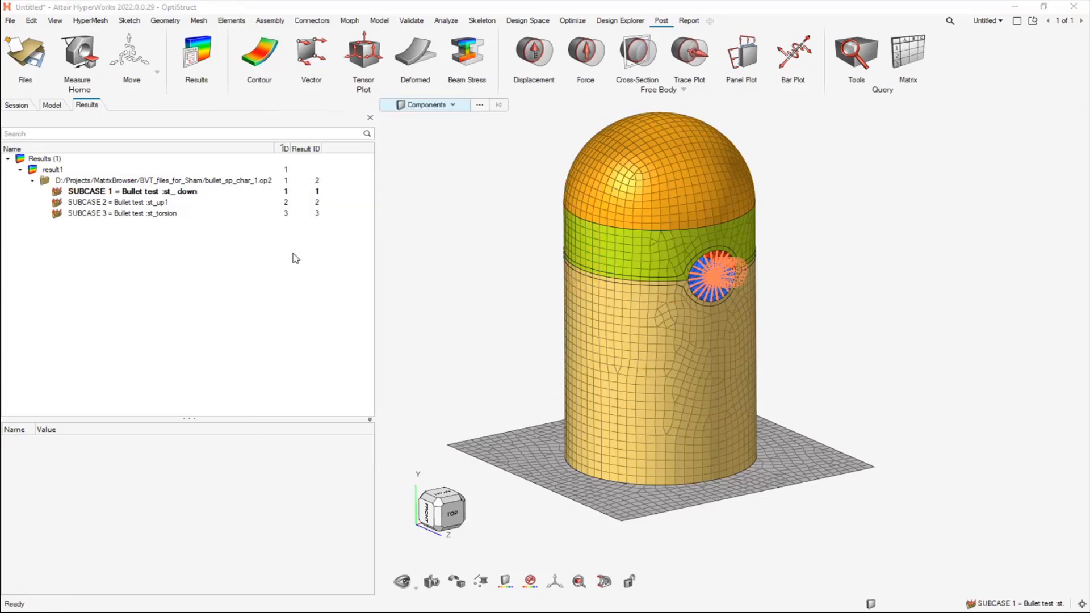
pyautogui.moveTo(360, 186); pyautogui.dragTo(361, 204)
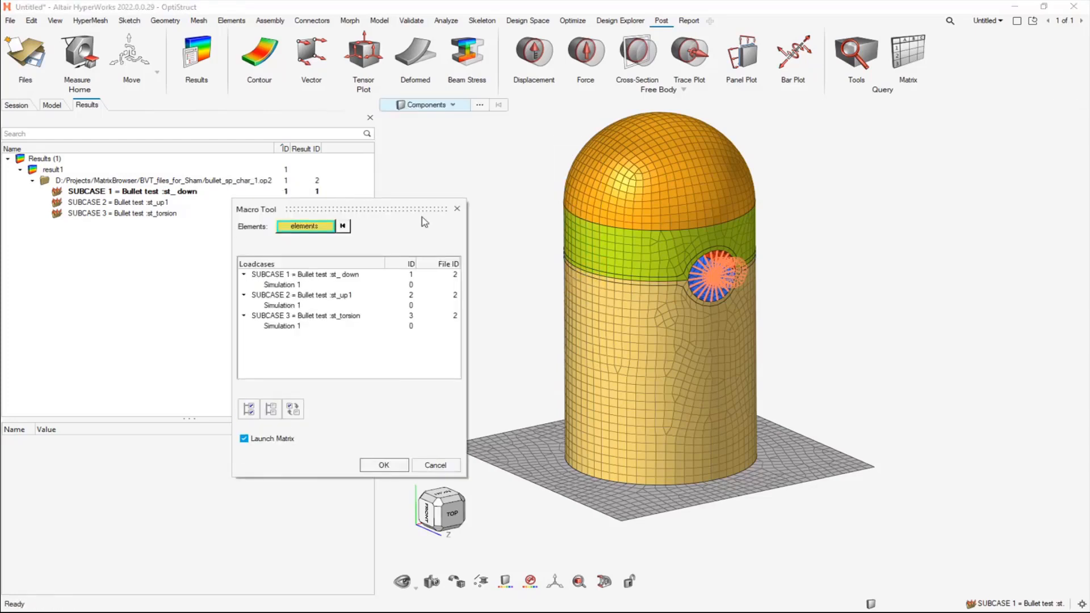
# Choose the down, up1 and torsion subcases as the macro's loadcases and execute it with Launch Matrix enabled
pyautogui.click(287, 285)
pyautogui.keyDown('ctrl'); pyautogui.click(301, 295); pyautogui.keyUp('ctrl')
pyautogui.keyDown('ctrl'); pyautogui.click(306, 315); pyautogui.keyUp('ctrl')
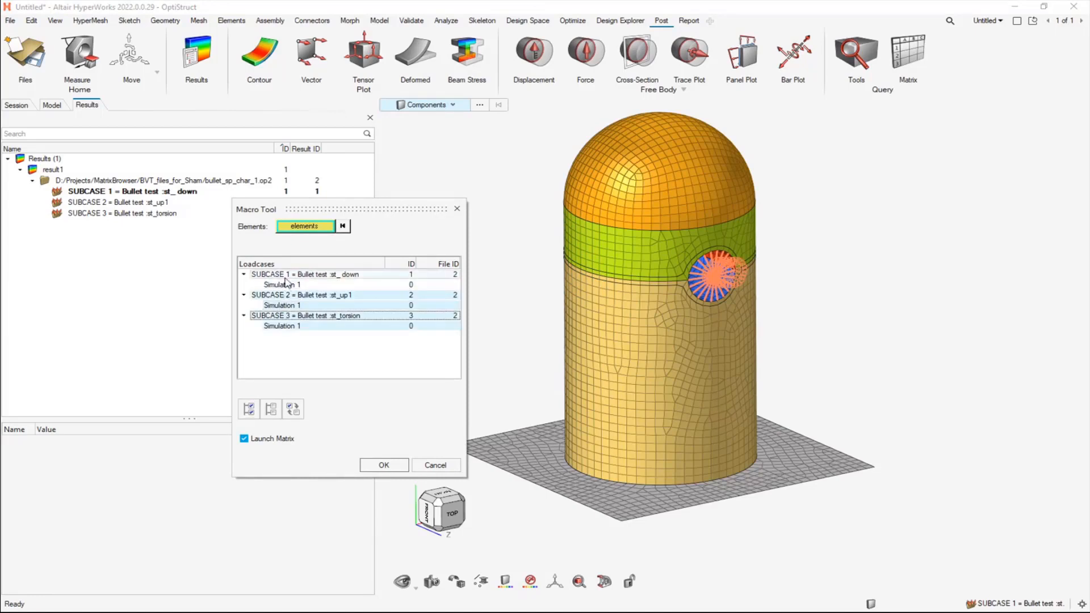
pyautogui.click(383, 464)
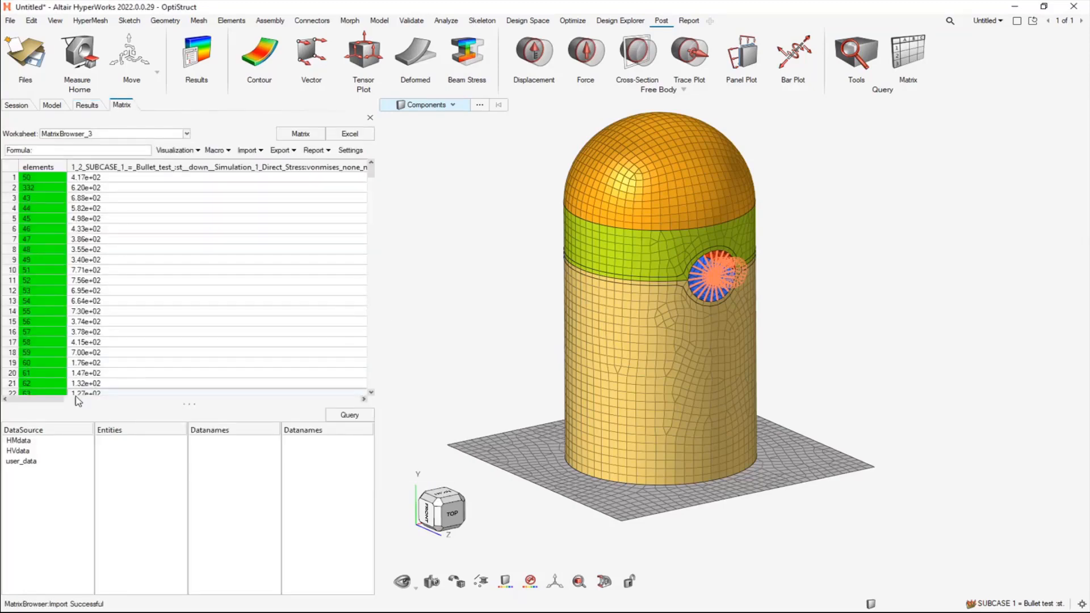
pyautogui.moveTo(60, 399); pyautogui.dragTo(57, 368)
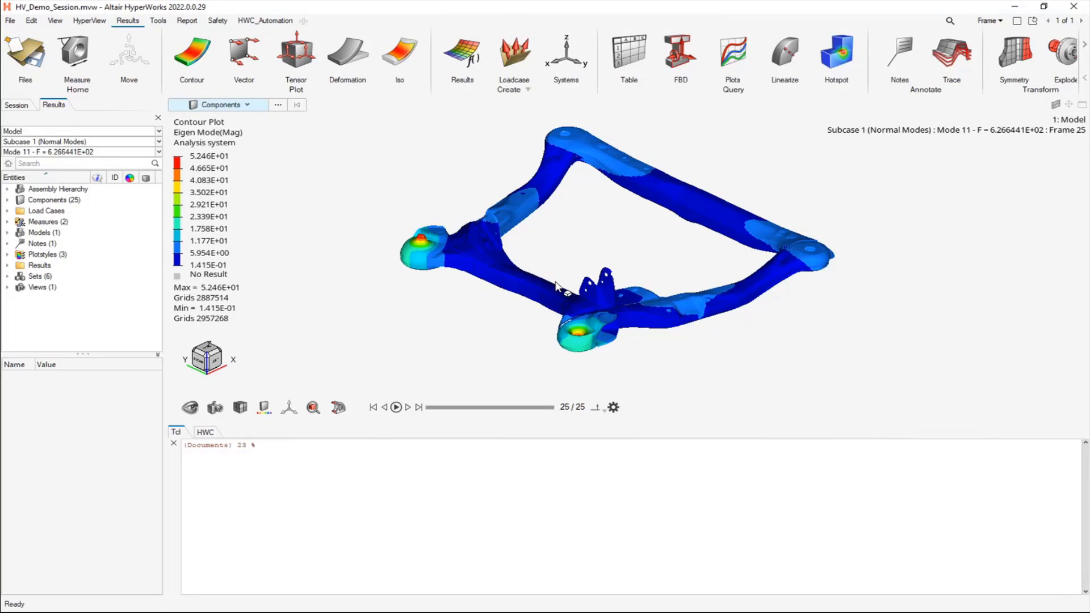
# In the HV_Demo_Session.mvw session, contour Element Strain Energy on the frame model and show the recorded command in the HWC console
pyautogui.click(208, 432)
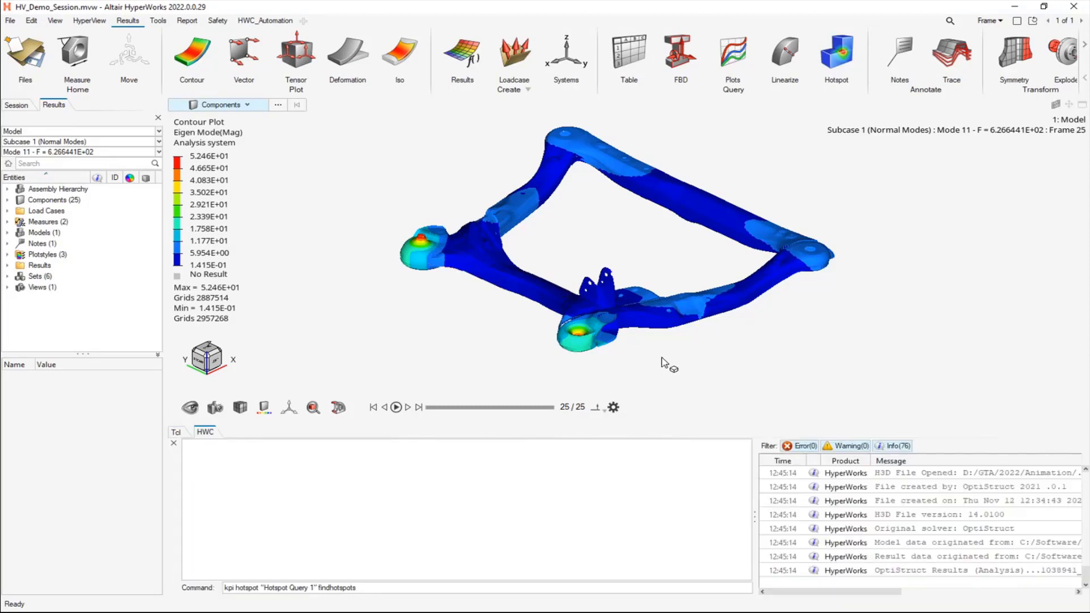
pyautogui.moveTo(662, 358); pyautogui.dragTo(666, 349, button='middle')
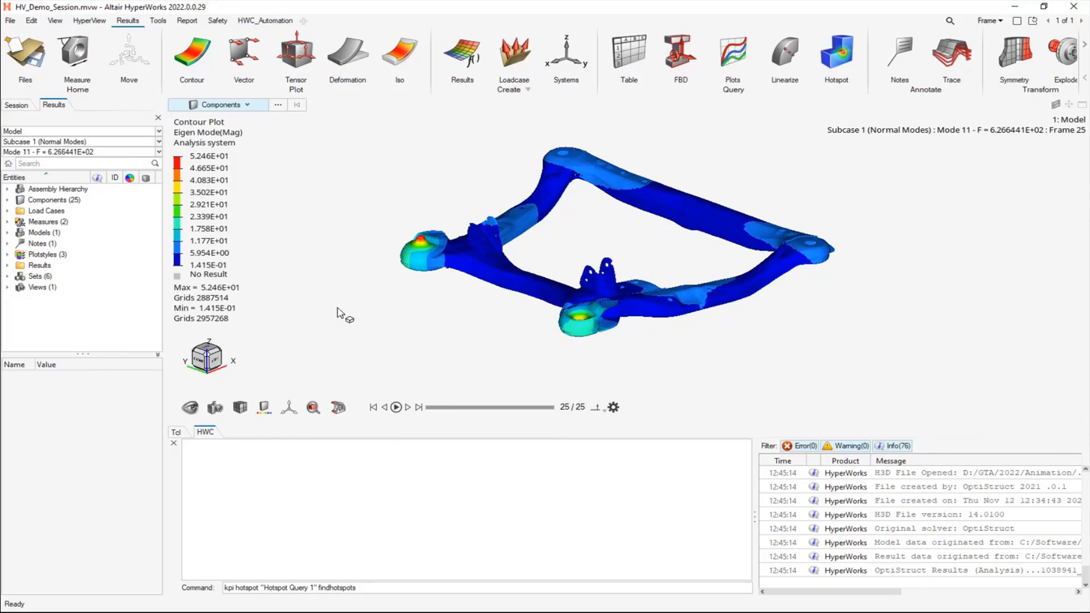
pyautogui.click(198, 54)
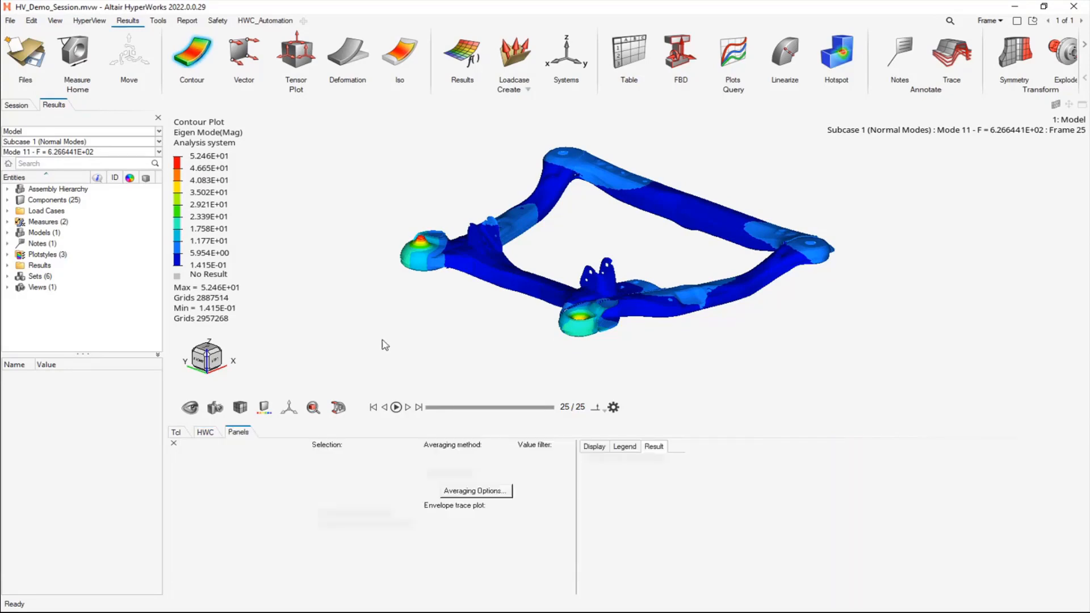
pyautogui.click(293, 458)
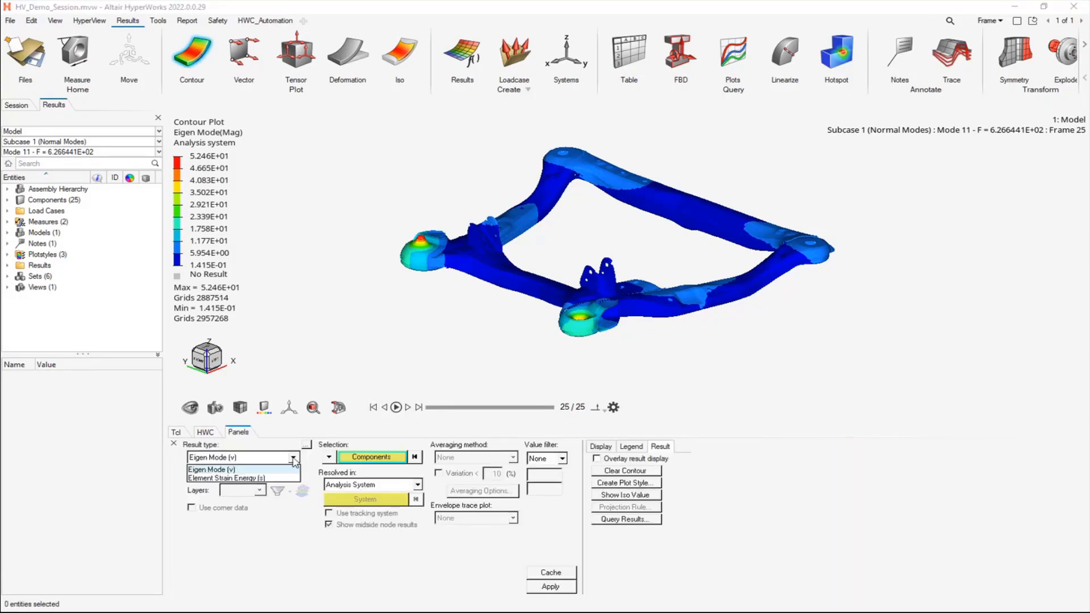
pyautogui.click(256, 478)
pyautogui.click(558, 586)
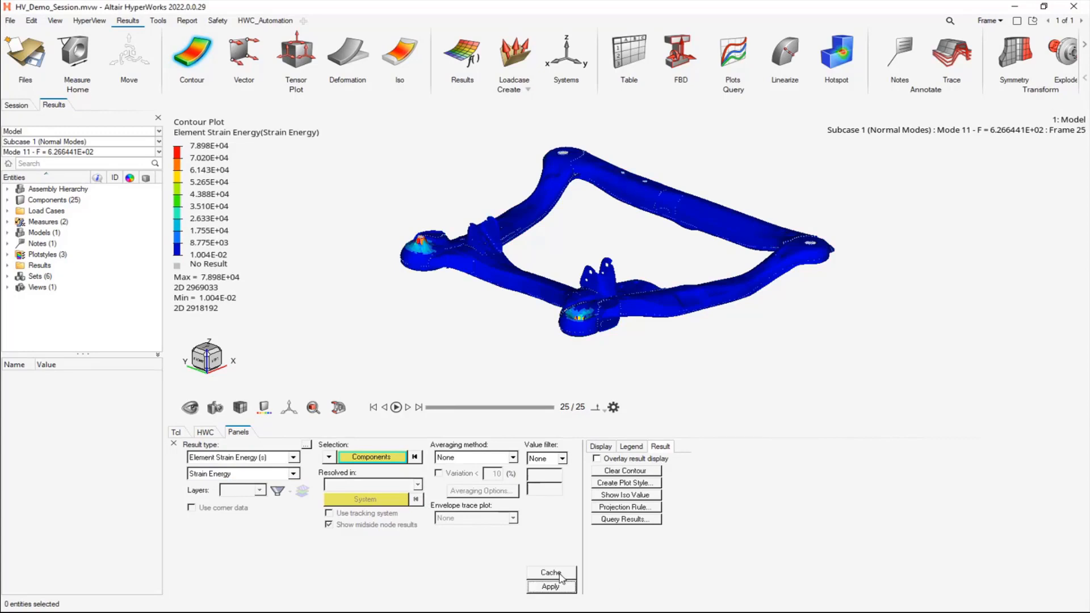
pyautogui.click(205, 433)
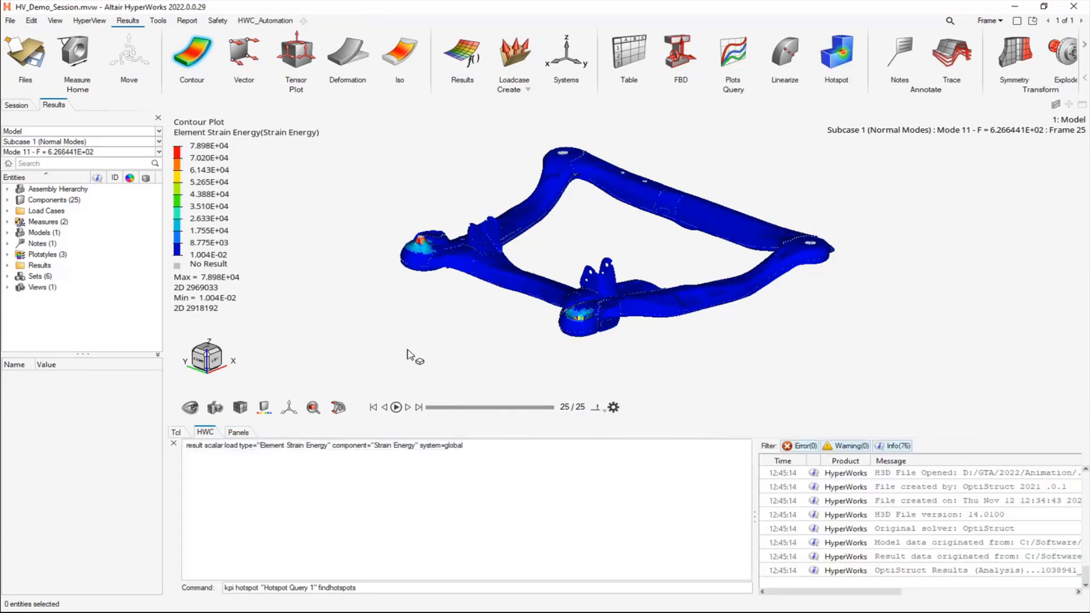
pyautogui.moveTo(300, 359); pyautogui.dragTo(306, 366, button='middle')
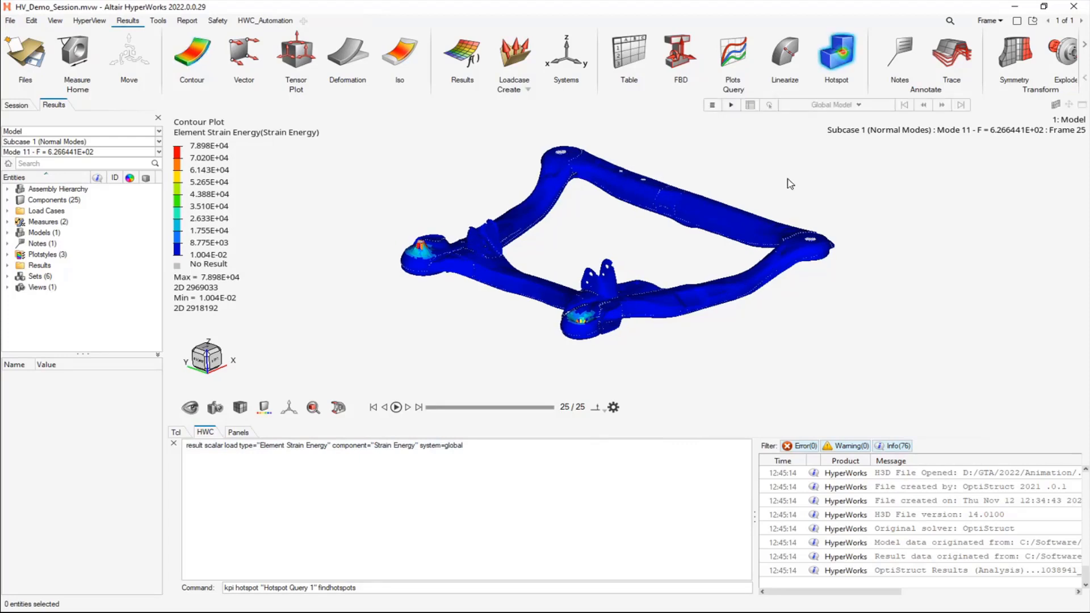
# Open the Hotspot Finder for the strain energy contour and apply a note numeric precision of 3 to Hotspot Query 1
pyautogui.click(714, 105)
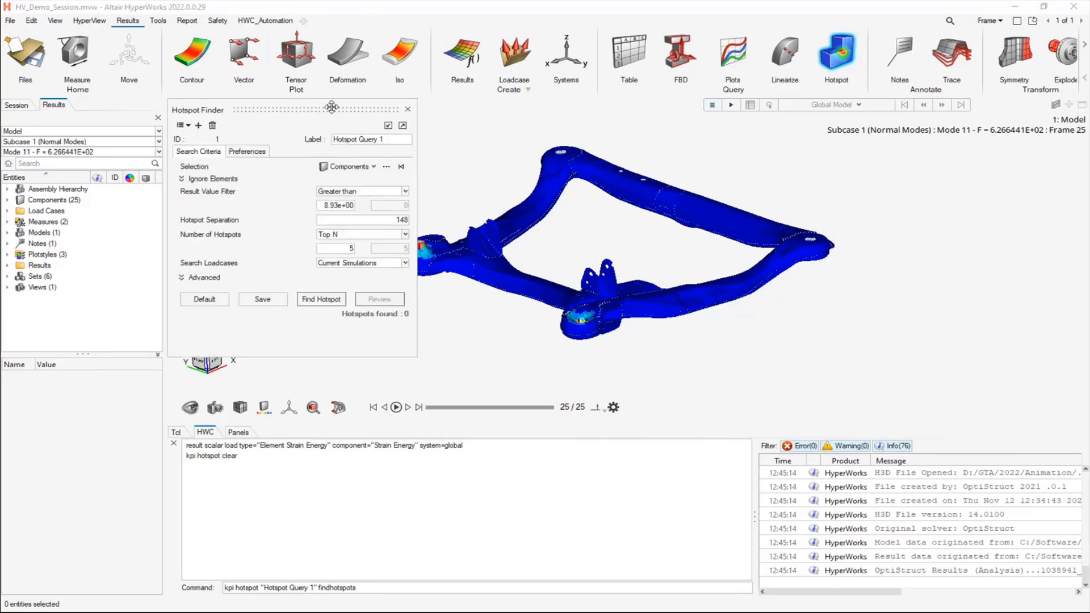
pyautogui.moveTo(340, 109); pyautogui.dragTo(565, 111)
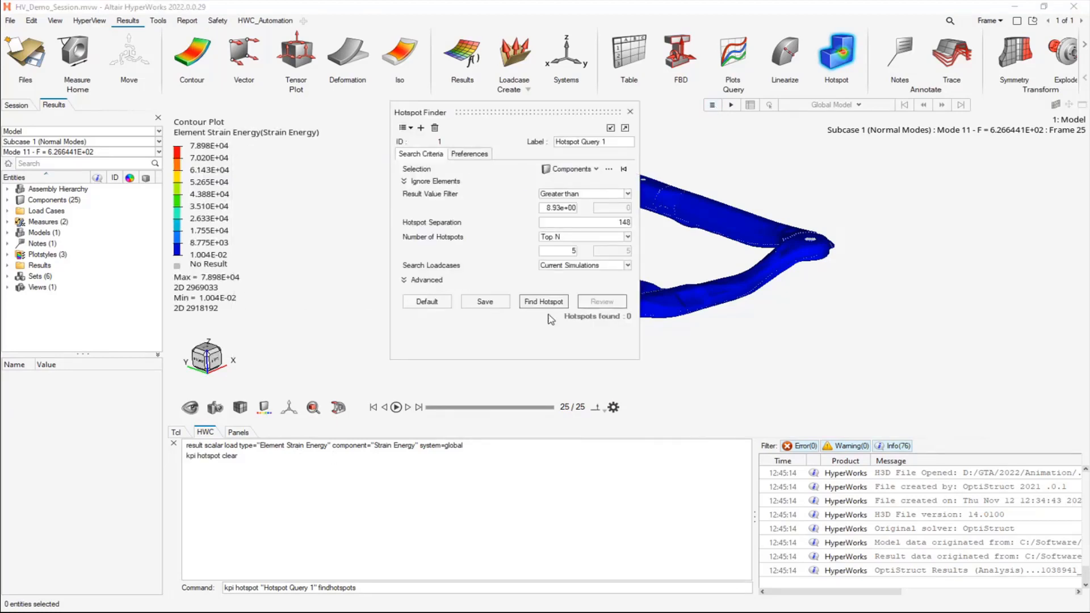
pyautogui.click(479, 157)
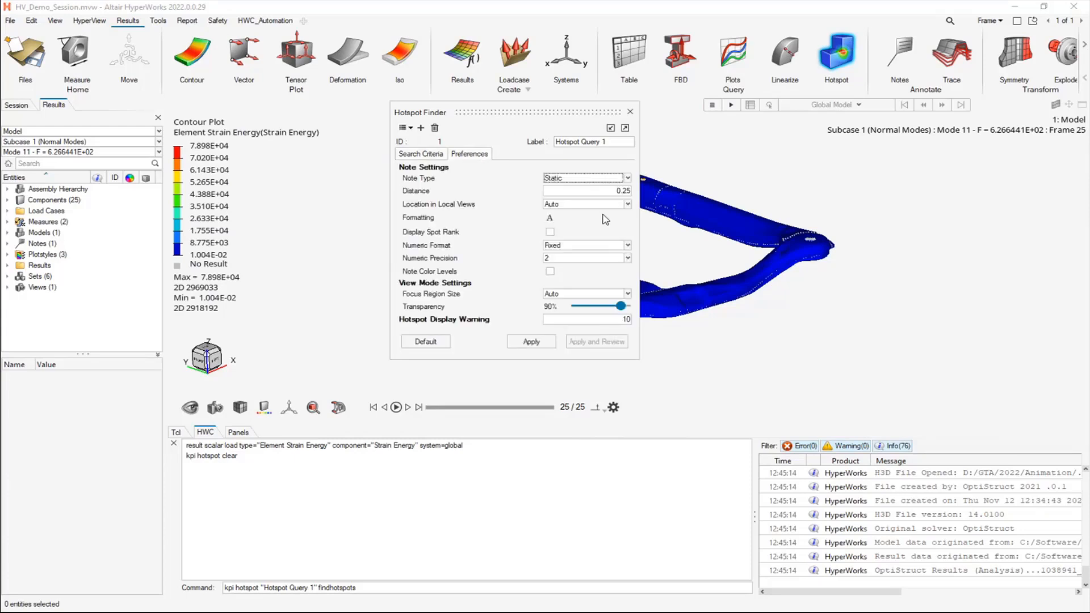
pyautogui.click(565, 262)
pyautogui.click(571, 281)
pyautogui.click(532, 342)
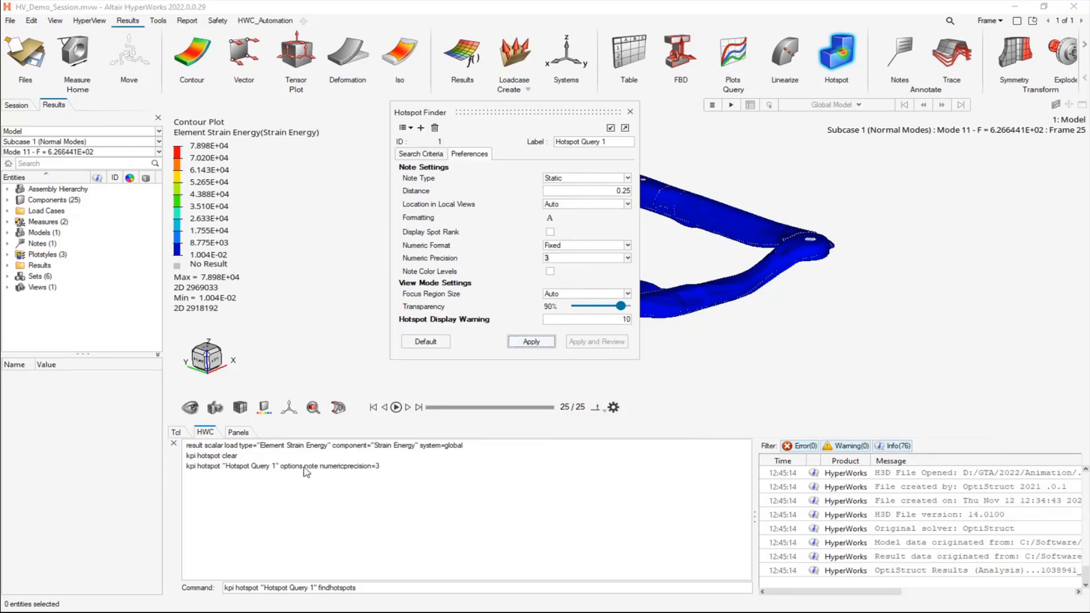
# Limit Hotspot Query 1 to the top 3 hotspots, find them and review them on the frame model
pyautogui.click(435, 155)
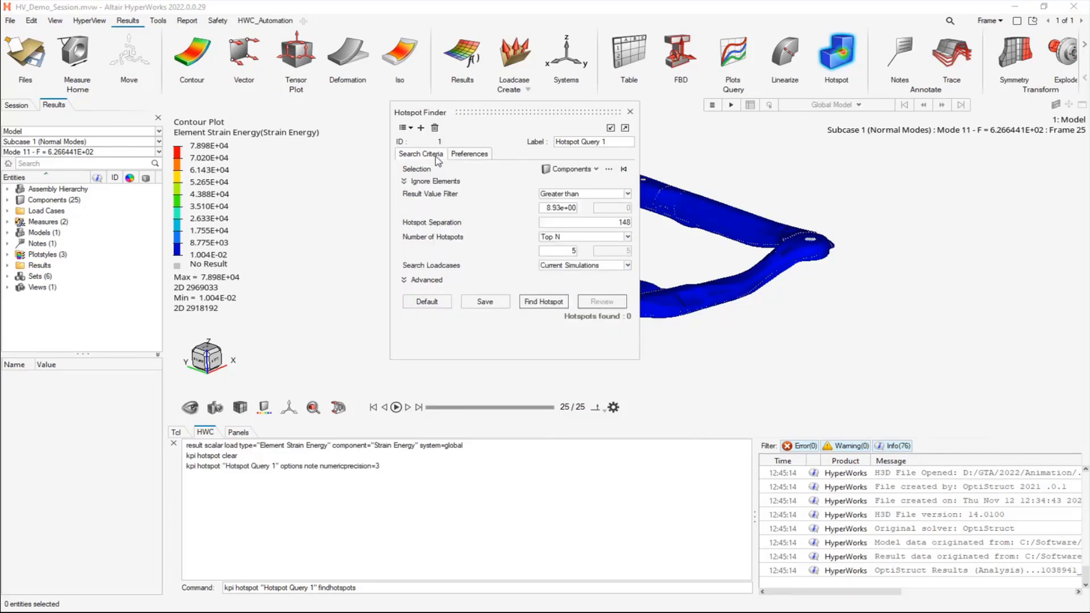
pyautogui.click(573, 251)
pyautogui.write('3')
pyautogui.click(543, 302)
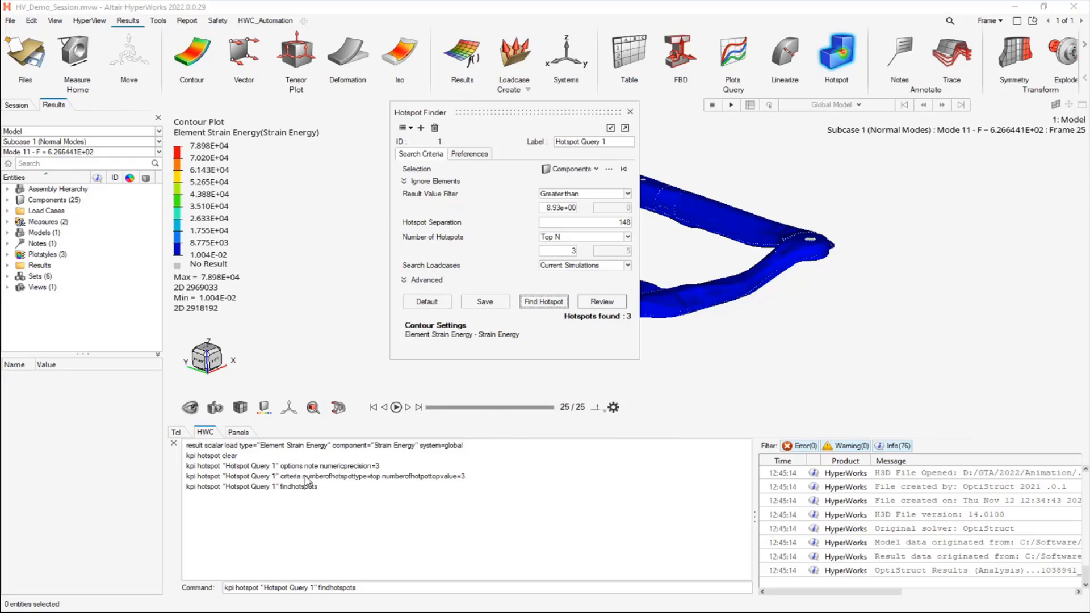
pyautogui.click(602, 302)
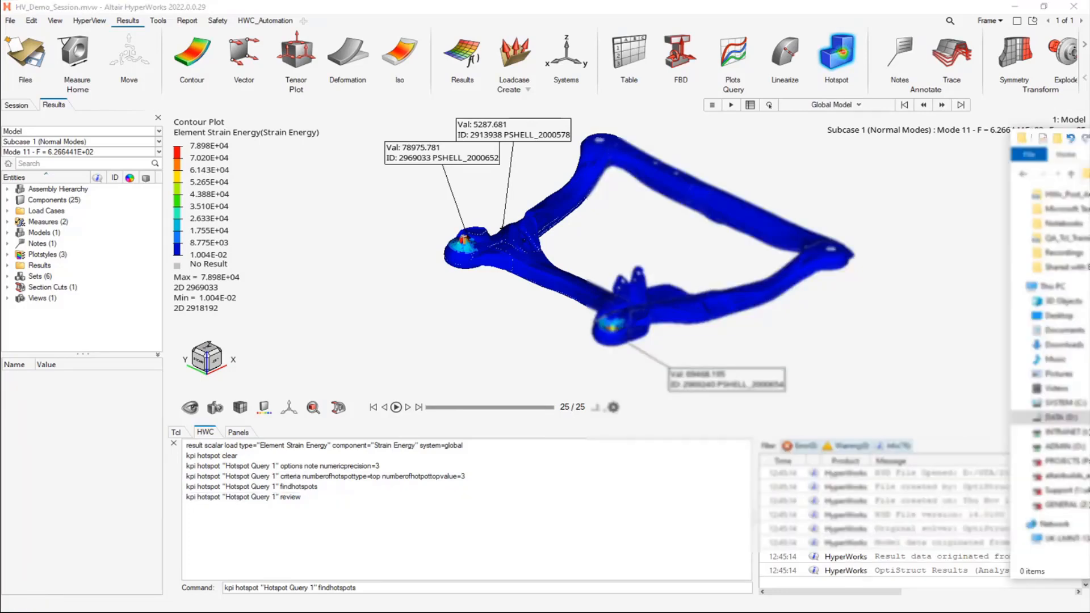
# Check the Export folder, then examine the postquery package and getSimulationList lines of Hotpsot_search_with_export.tcl in Notepad++
pyautogui.moveTo(1089, 123); pyautogui.dragTo(839, 133)
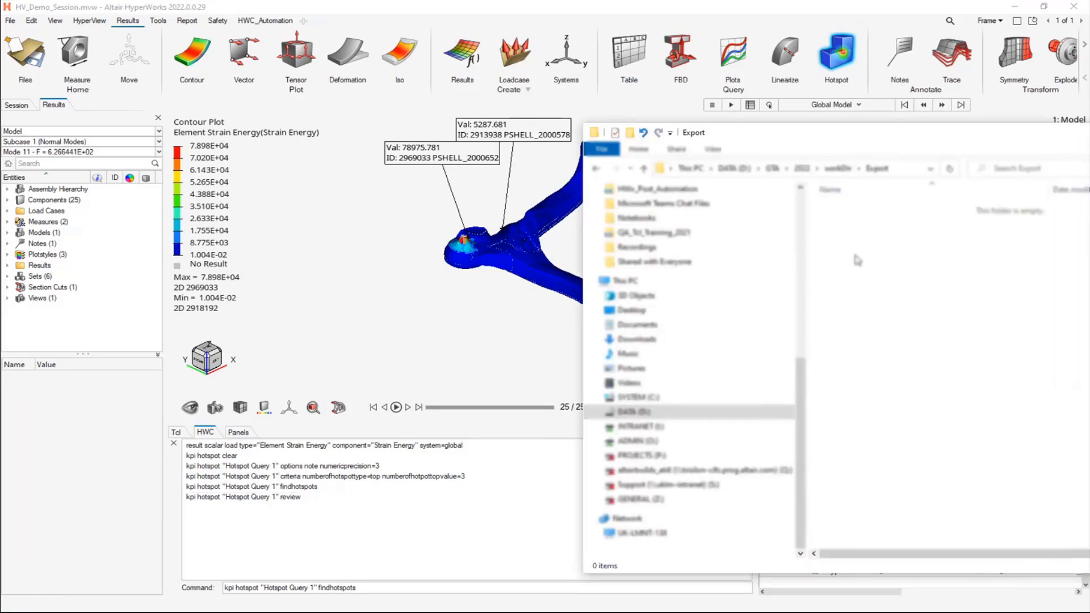
pyautogui.moveTo(813, 136); pyautogui.dragTo(1089, 130)
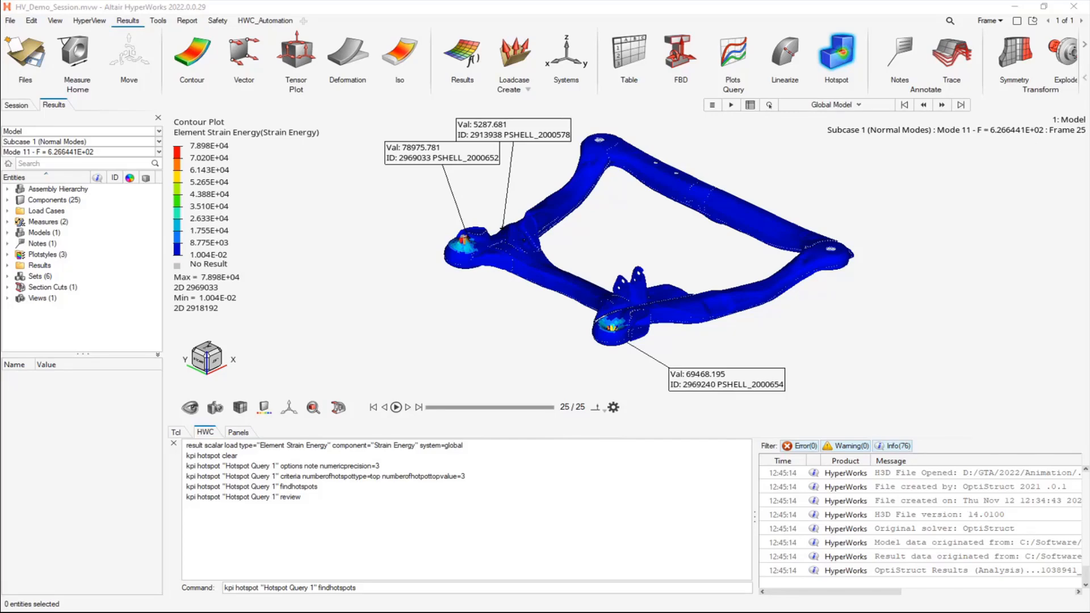
pyautogui.moveTo(1089, 32); pyautogui.dragTo(506, 3)
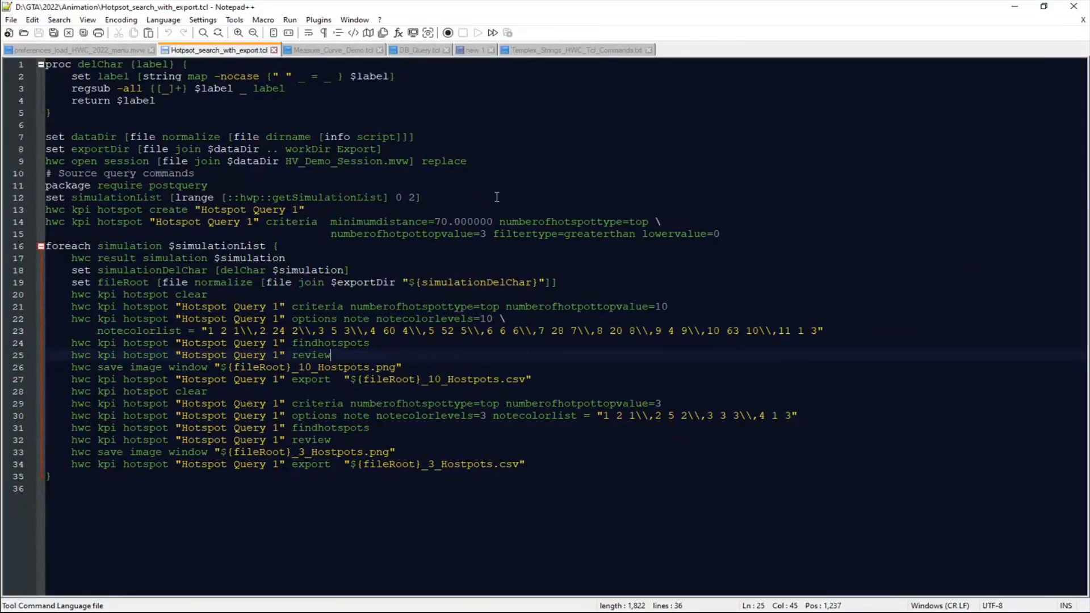
pyautogui.keyDown('ctrl'); pyautogui.scroll(1, 497, 197); pyautogui.keyUp('ctrl')
pyautogui.keyDown('ctrl'); pyautogui.scroll(1, 496, 197); pyautogui.keyUp('ctrl')
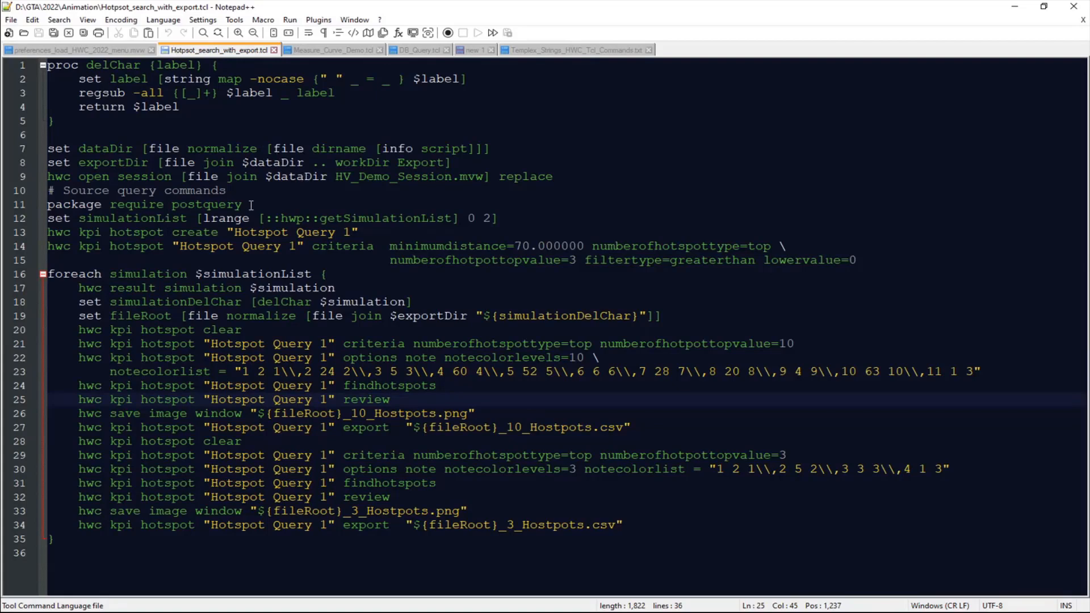
pyautogui.moveTo(252, 204); pyautogui.dragTo(50, 207)
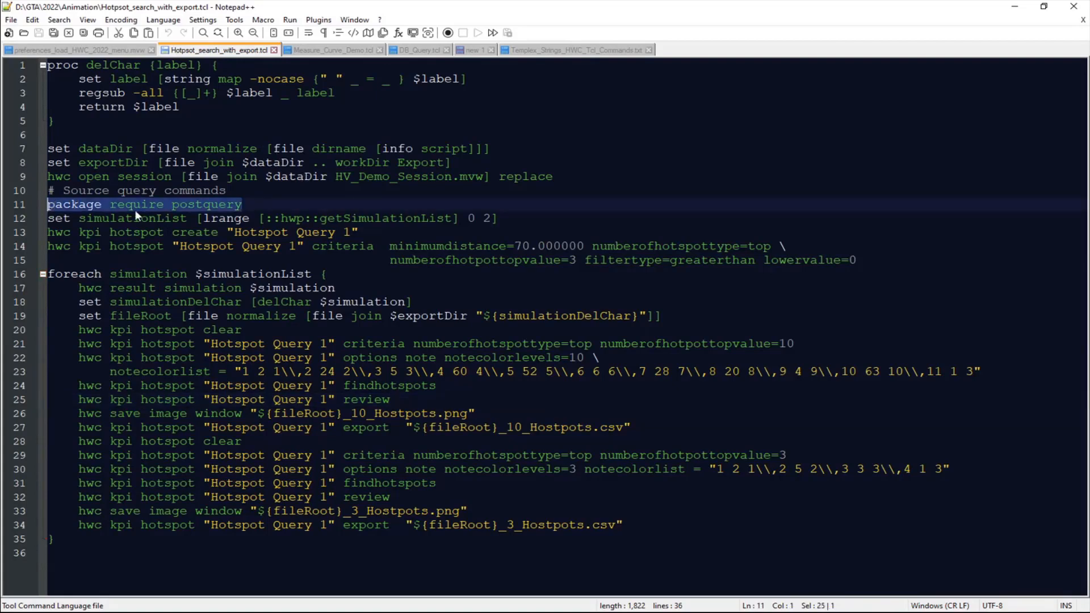
pyautogui.moveTo(265, 218); pyautogui.dragTo(454, 220)
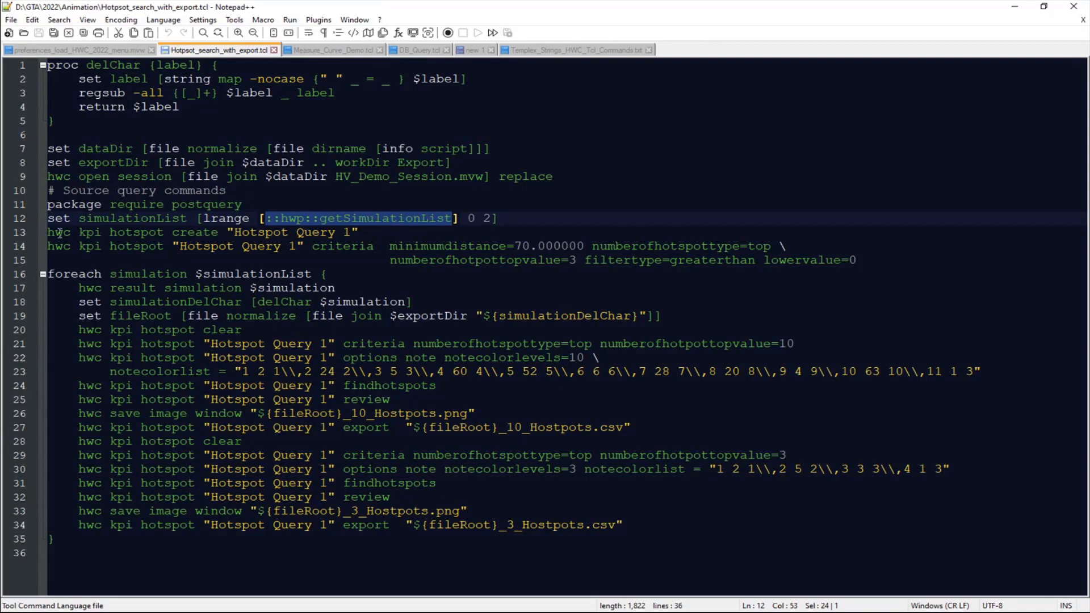
# Examine the script's kpi hotspot create, criteria, review and CSV export commands for Hotspot Query 1
pyautogui.moveTo(48, 234); pyautogui.dragTo(331, 244)
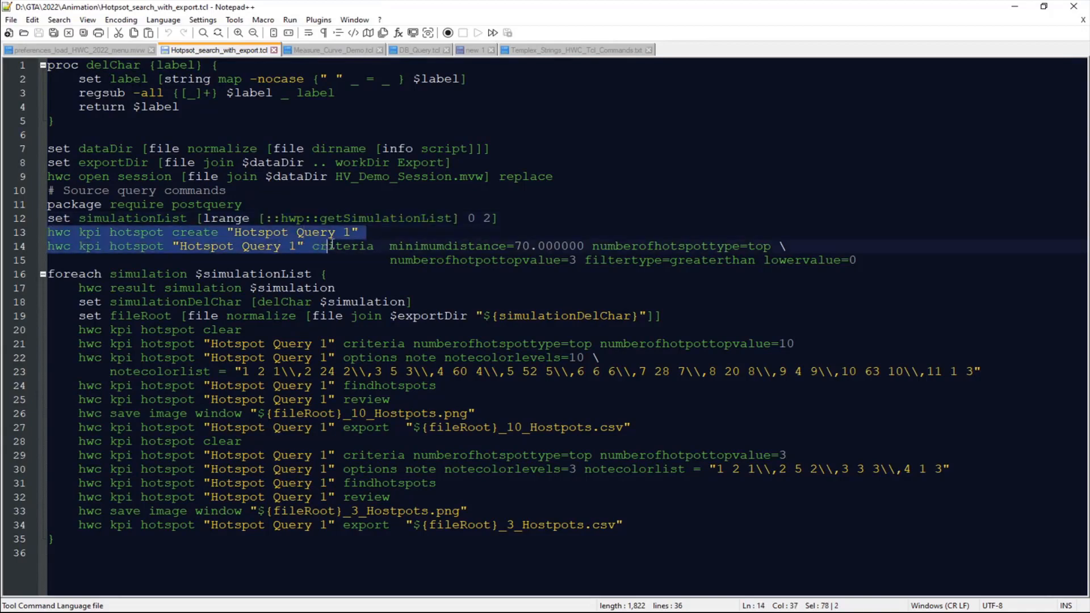
pyautogui.click(80, 233)
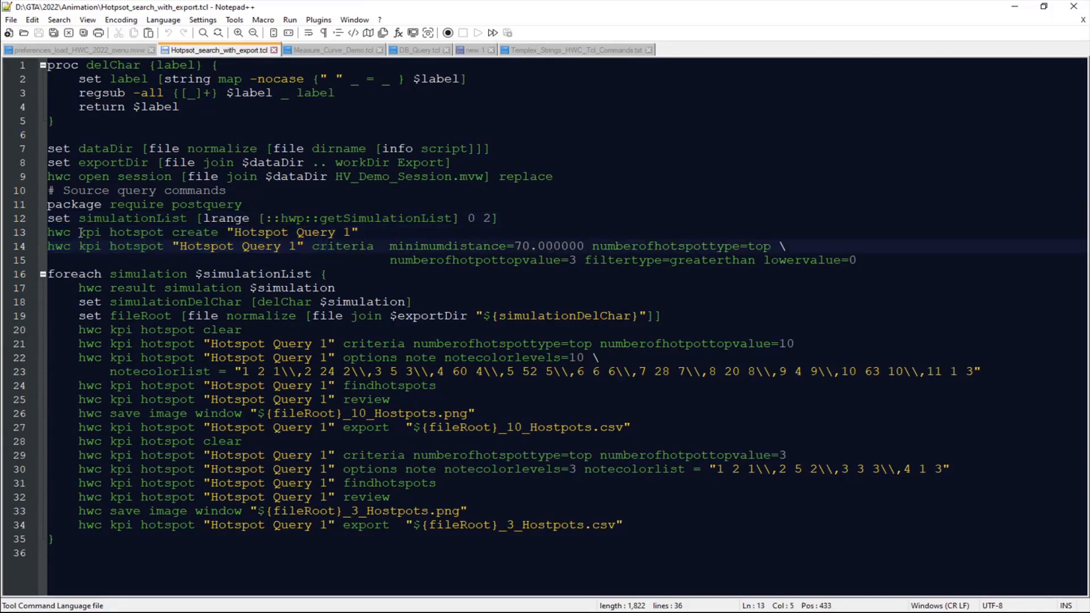
pyautogui.moveTo(80, 233); pyautogui.dragTo(157, 234)
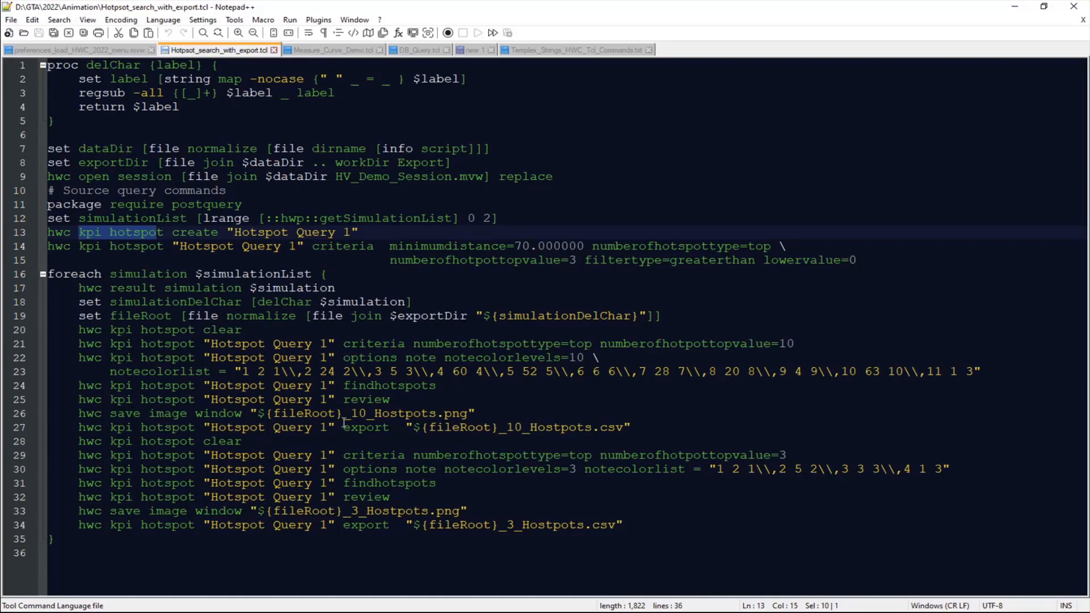
pyautogui.moveTo(79, 497); pyautogui.dragTo(390, 497)
pyautogui.moveTo(79, 525); pyautogui.dragTo(624, 525)
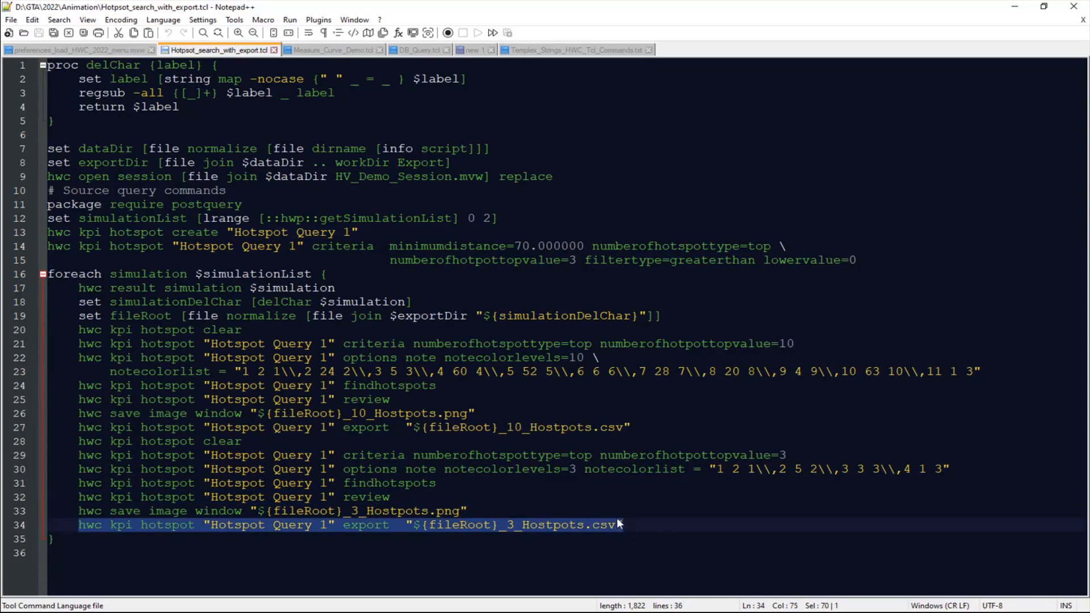
# Switch back to HyperWorks and run the HV Hotspot Demo - 2022 automation script
pyautogui.doubleClick(509, 15)
pyautogui.click(704, 22)
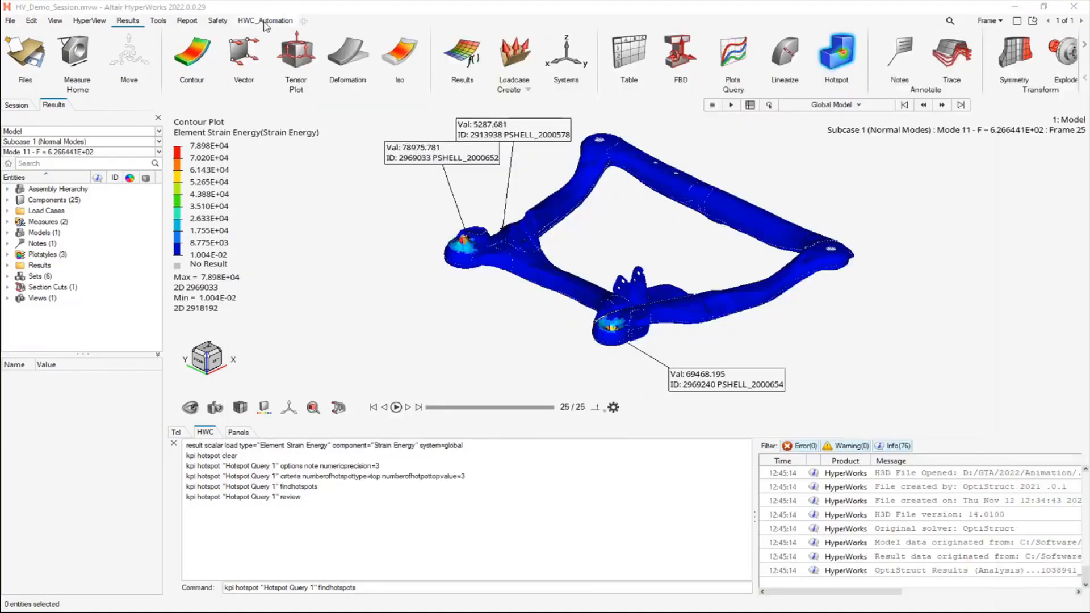
pyautogui.click(265, 22)
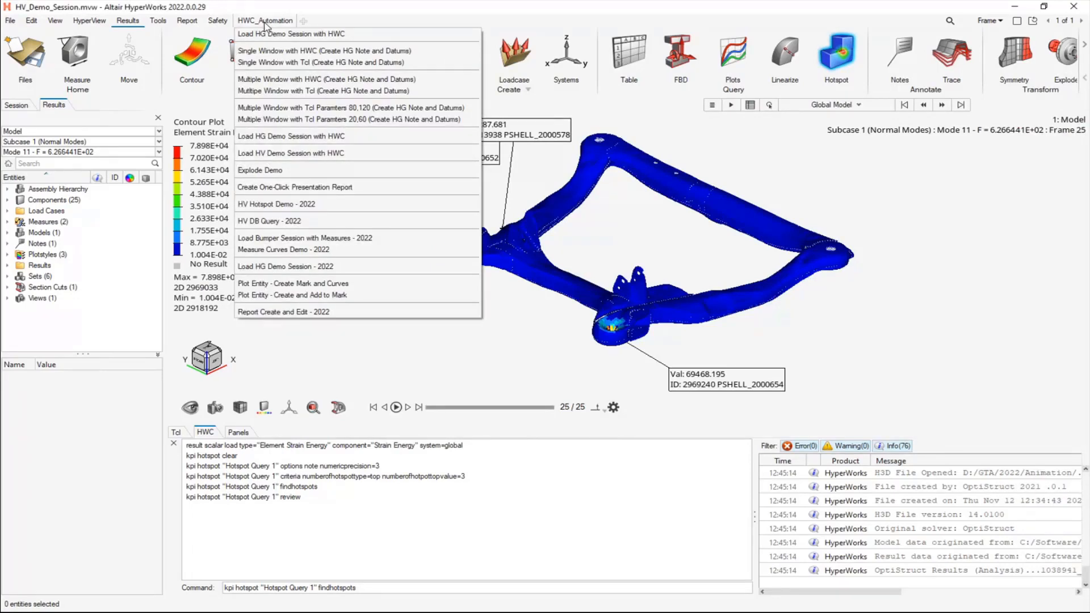
pyautogui.click(306, 206)
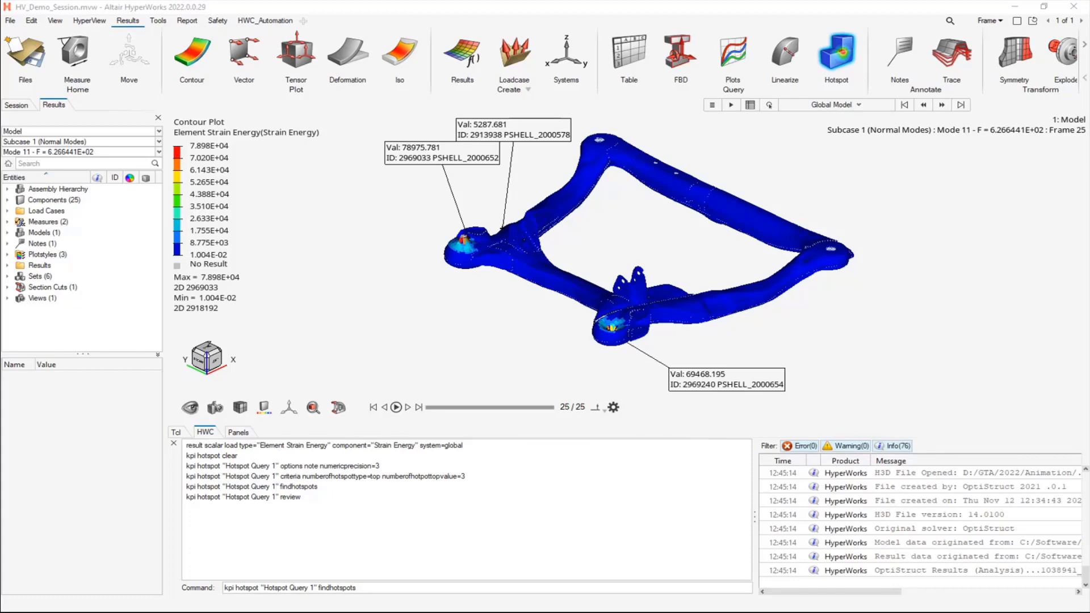
pyautogui.click(264, 21)
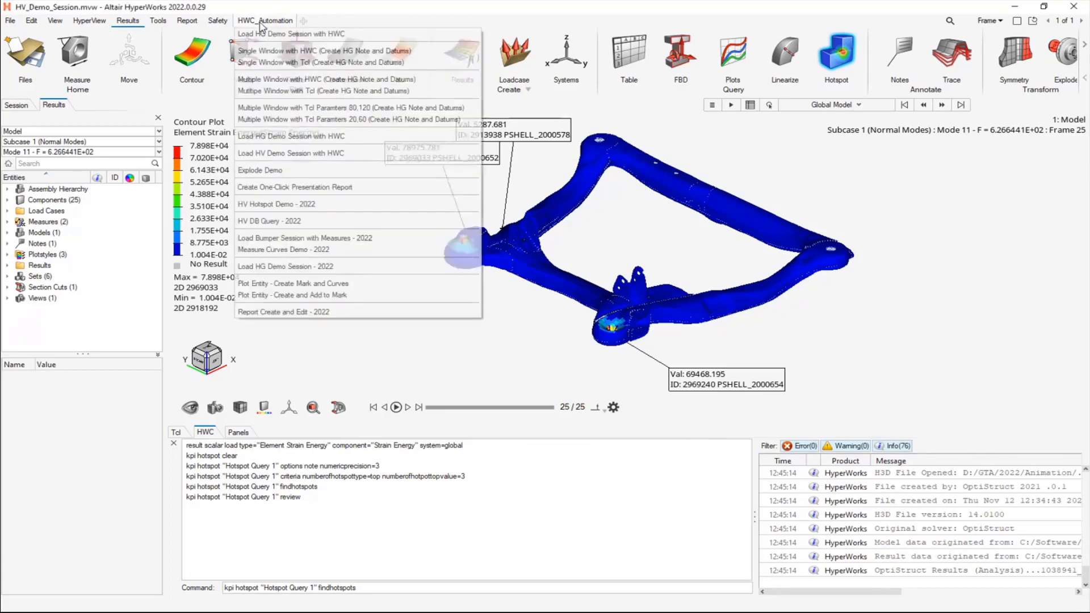
pyautogui.click(294, 205)
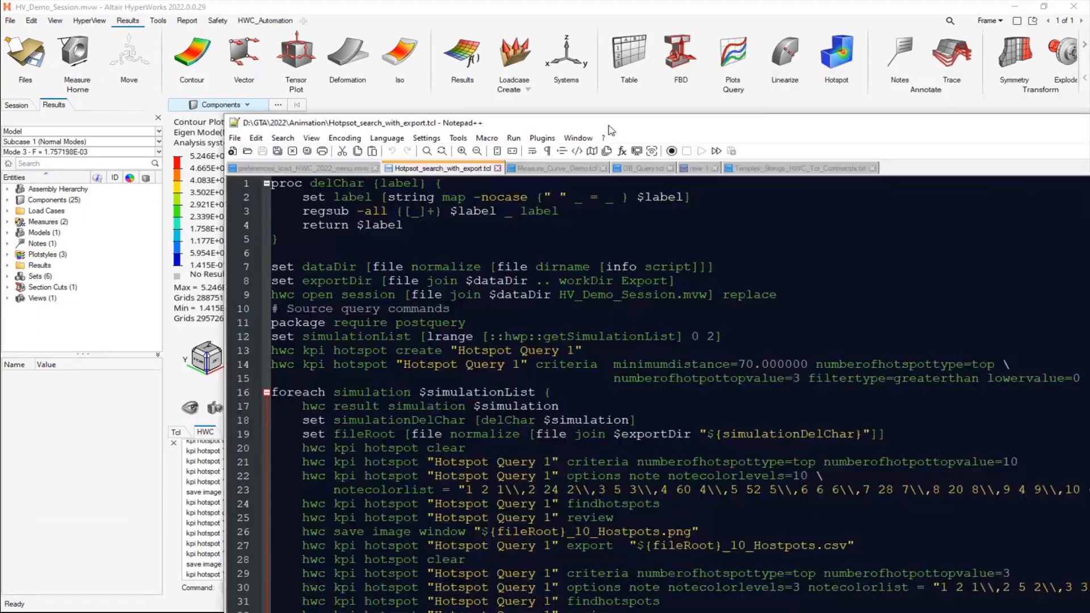
# Switch to Notepad++ and re-examine the end of the foreach simulation loop in the hotspot export script
pyautogui.doubleClick(608, 126)
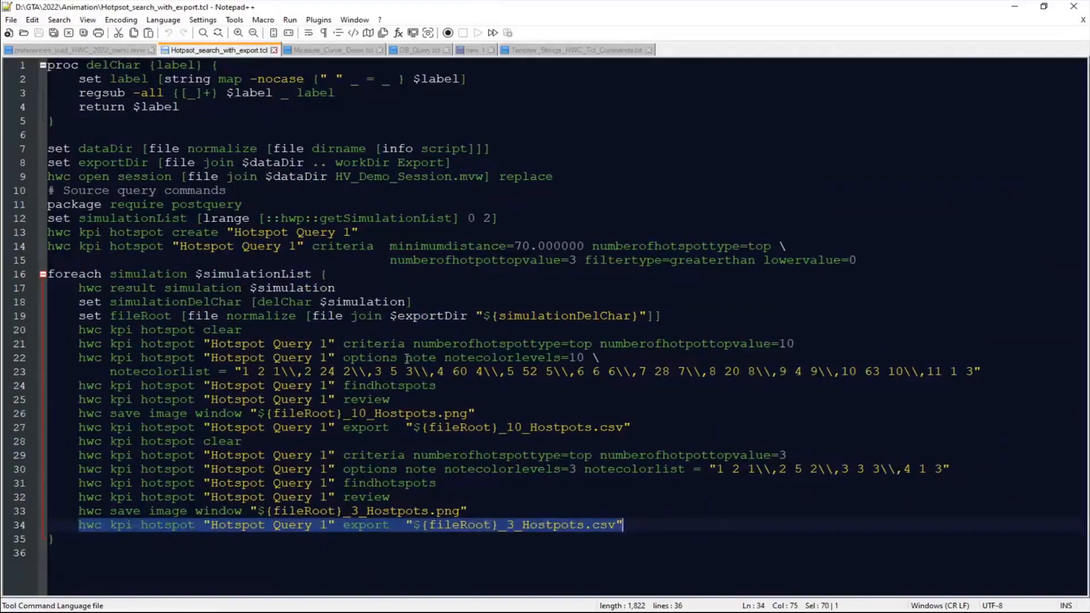
pyautogui.click(323, 530)
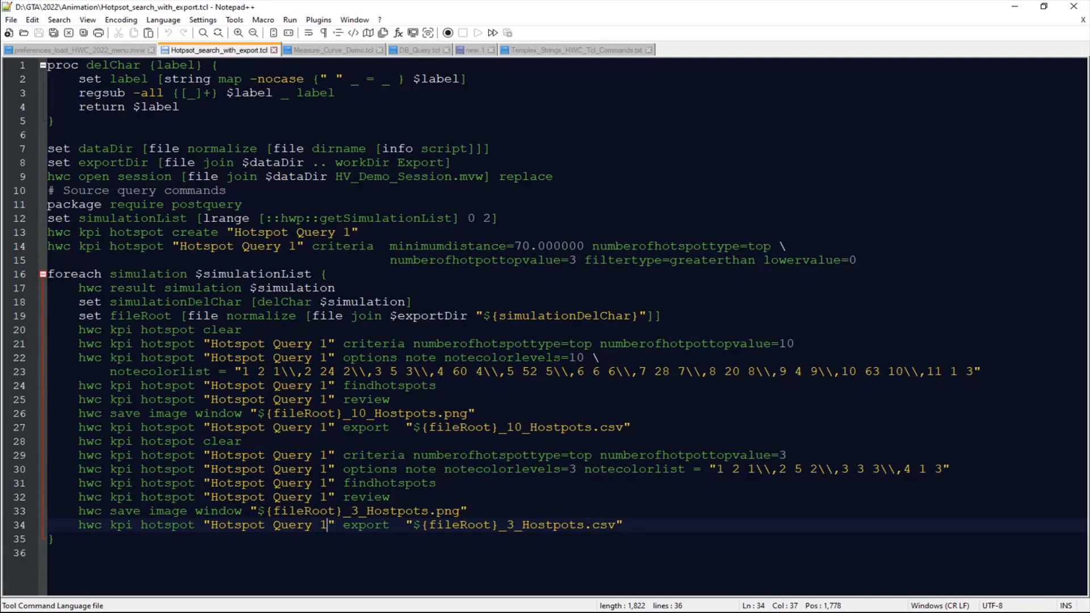
pyautogui.click(85, 541)
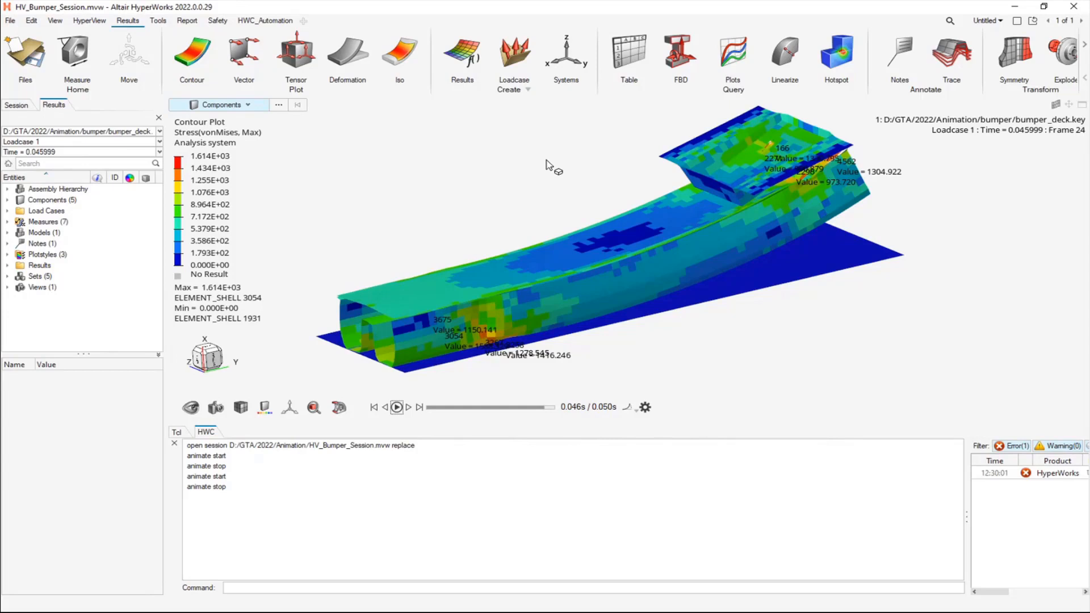
# In the HV_Bumper_Session.mvw session, open the measure review and preview the stress curves of elements 2271, 2296 and 3267
pyautogui.moveTo(555, 168); pyautogui.dragTo(535, 157, button='right')
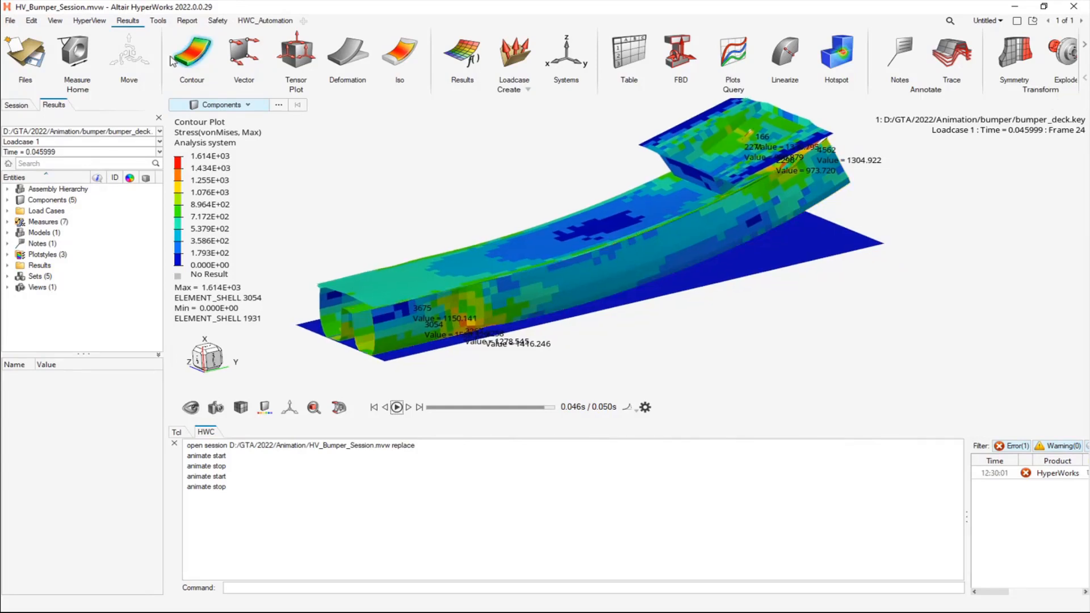
pyautogui.click(93, 65)
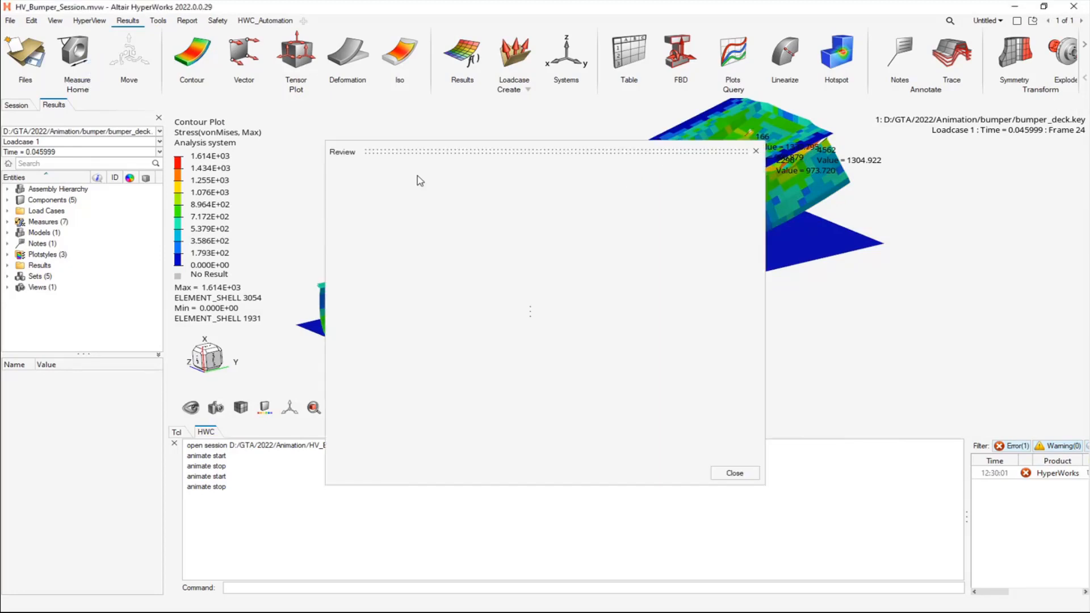
pyautogui.moveTo(516, 151); pyautogui.dragTo(510, 109)
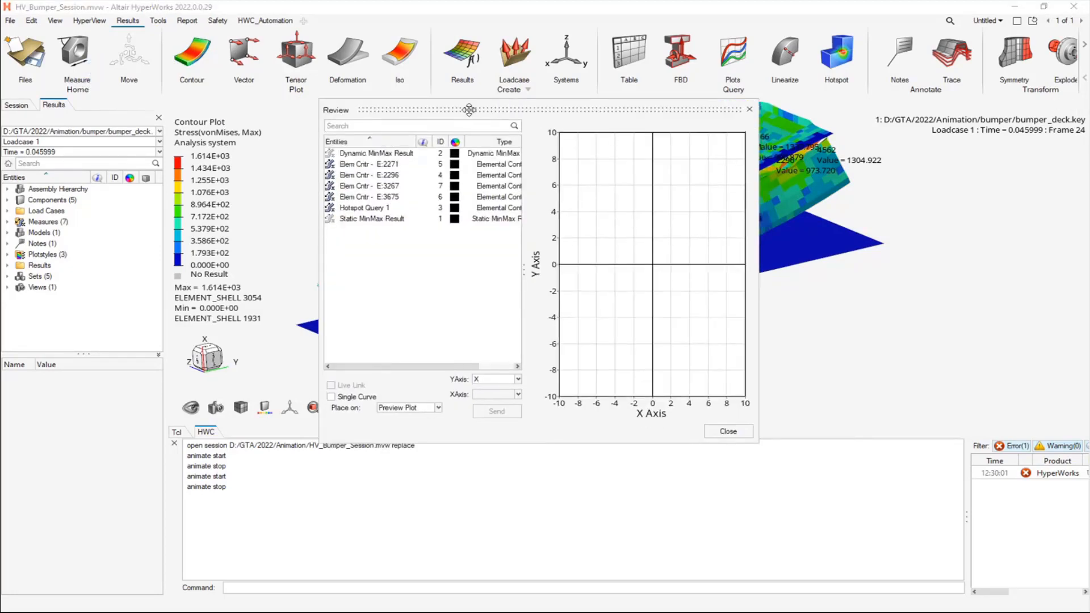
pyautogui.click(371, 165)
pyautogui.click(373, 175)
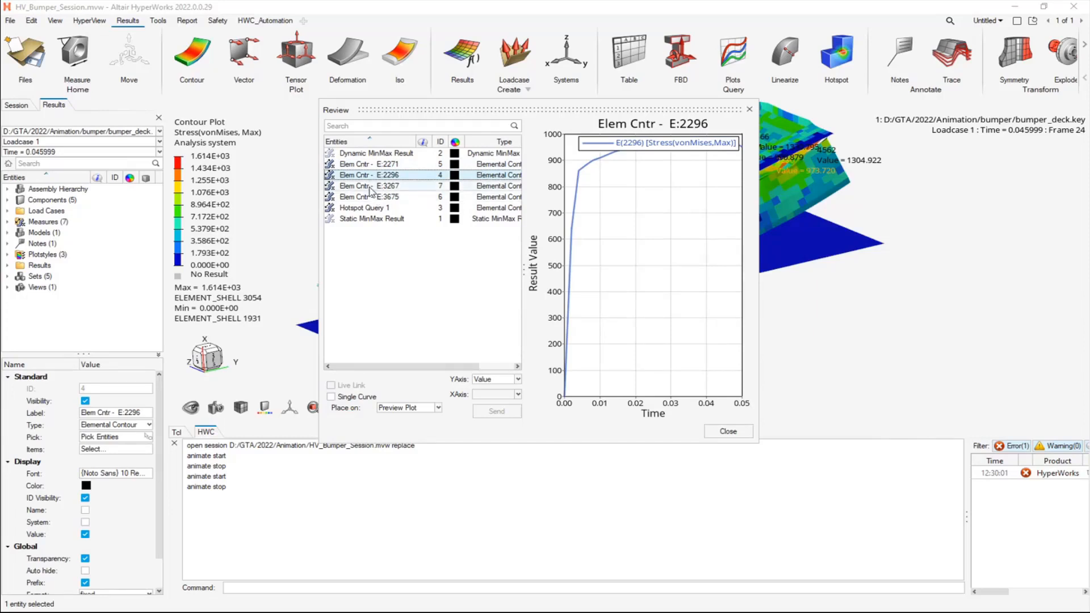
pyautogui.click(370, 188)
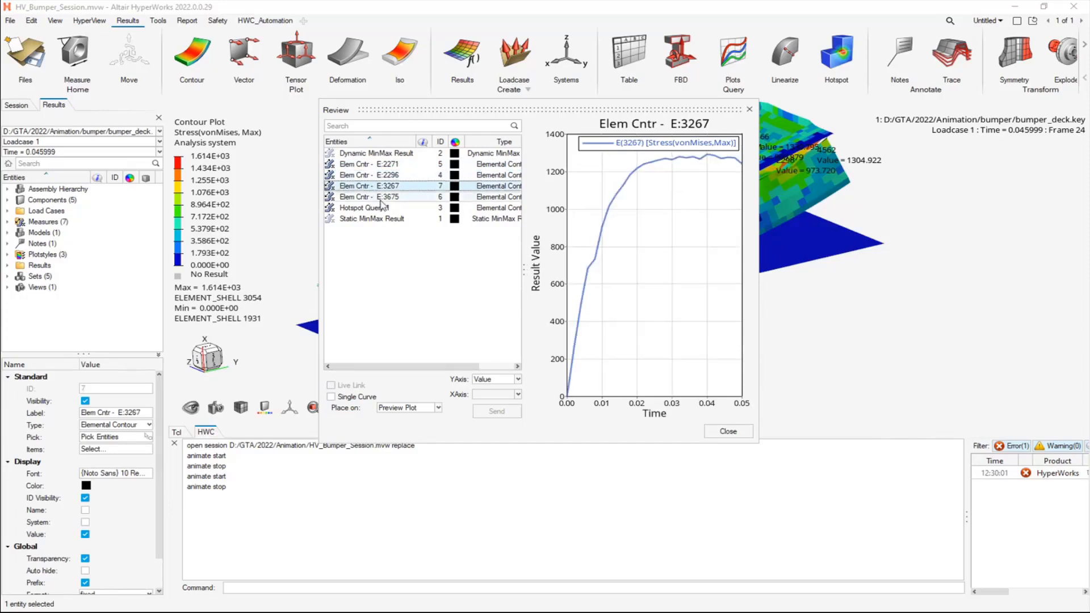
# Plot the Elem Cntr measure curves of elements 2271 and 3267 together in a new window and move the review dialog aside
pyautogui.click(396, 165)
pyautogui.keyDown('ctrl'); pyautogui.click(390, 187); pyautogui.keyUp('ctrl')
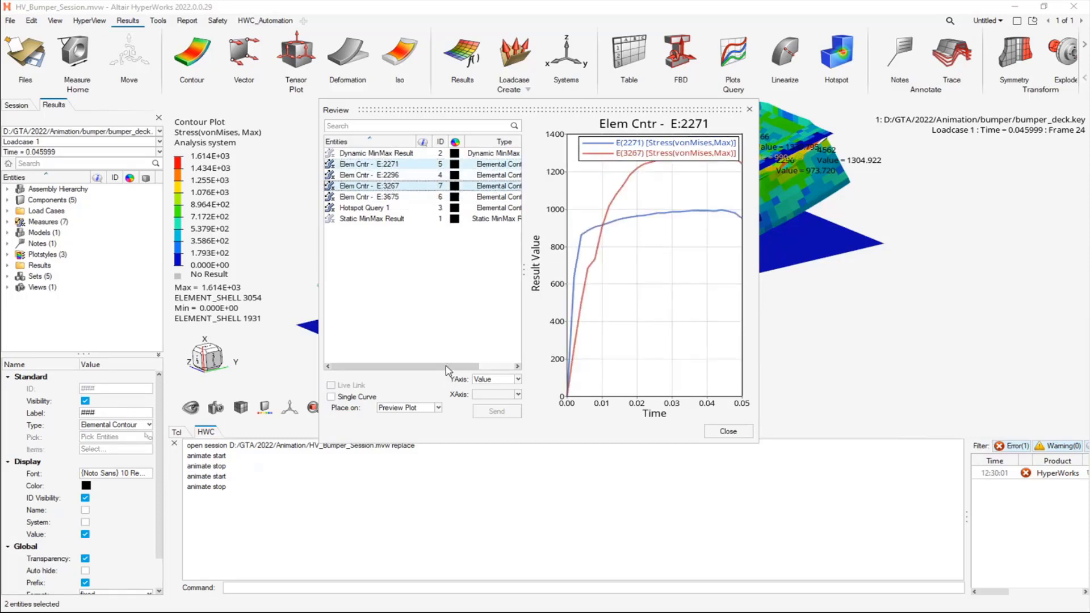
pyautogui.click(426, 407)
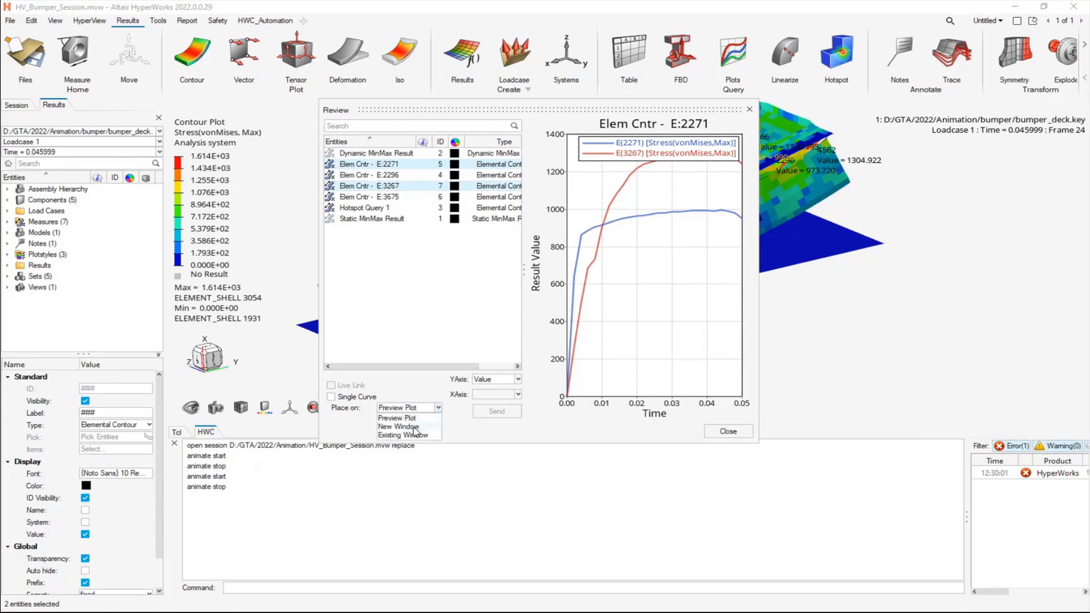
pyautogui.click(414, 426)
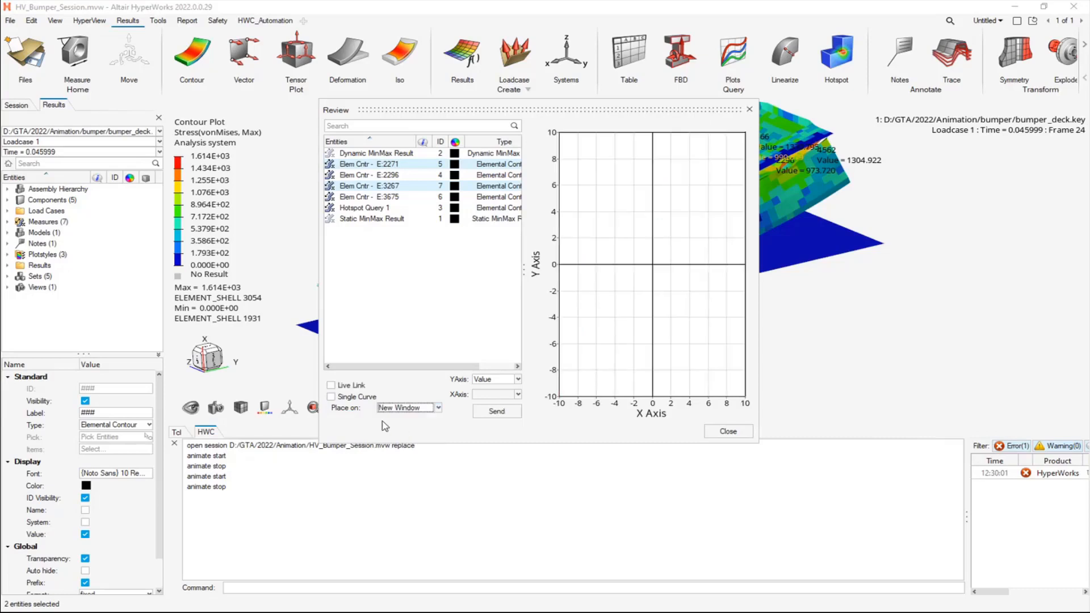
pyautogui.click(499, 411)
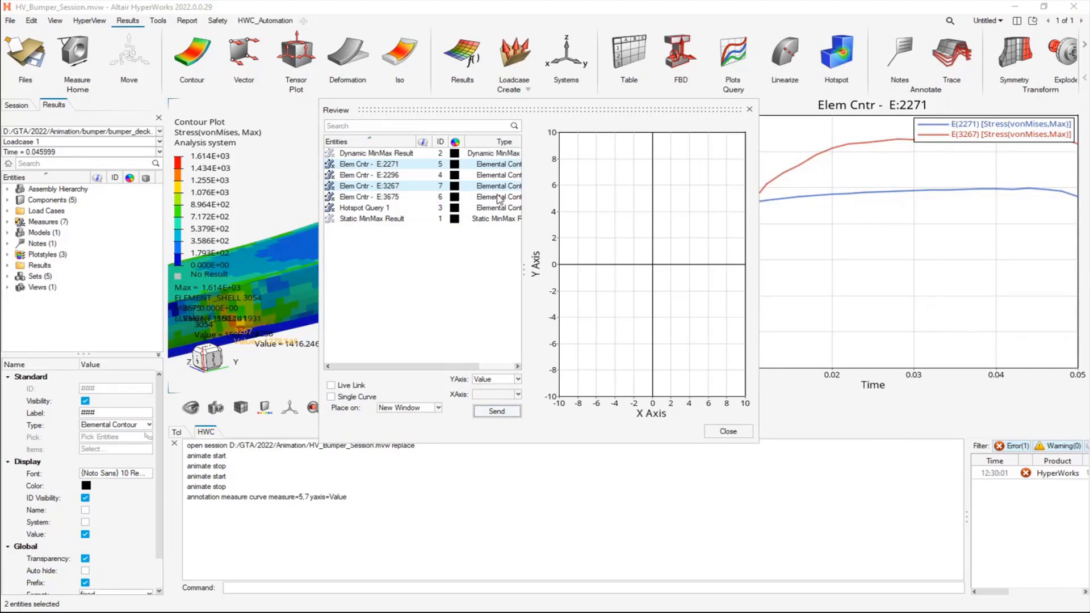
pyautogui.moveTo(475, 110); pyautogui.dragTo(1089, 110)
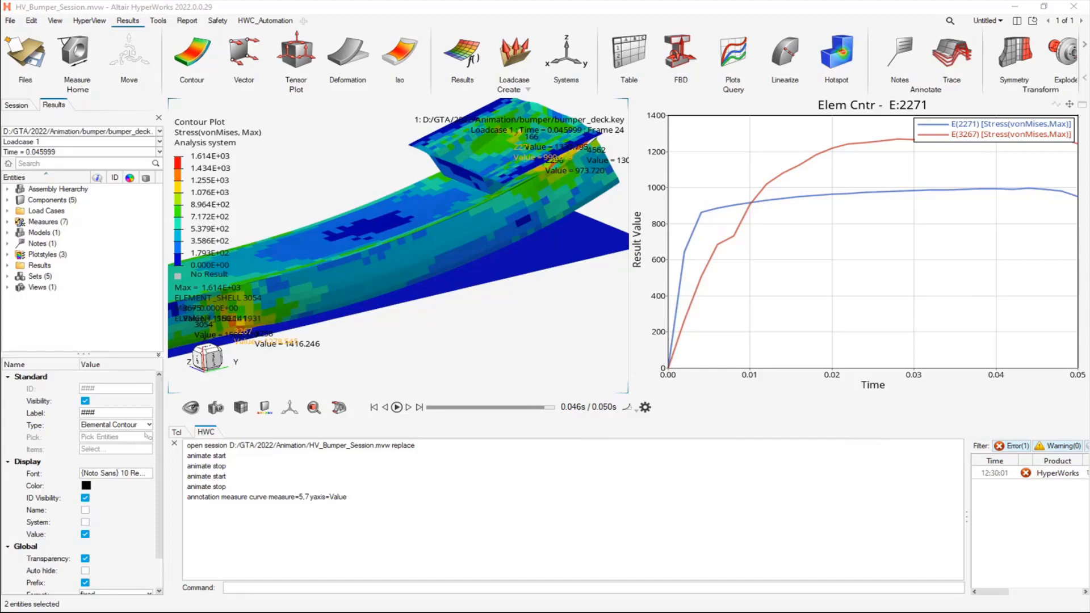
# Clear the measure selection and close the measure review dialog
pyautogui.moveTo(672, 205); pyautogui.dragTo(662, 208)
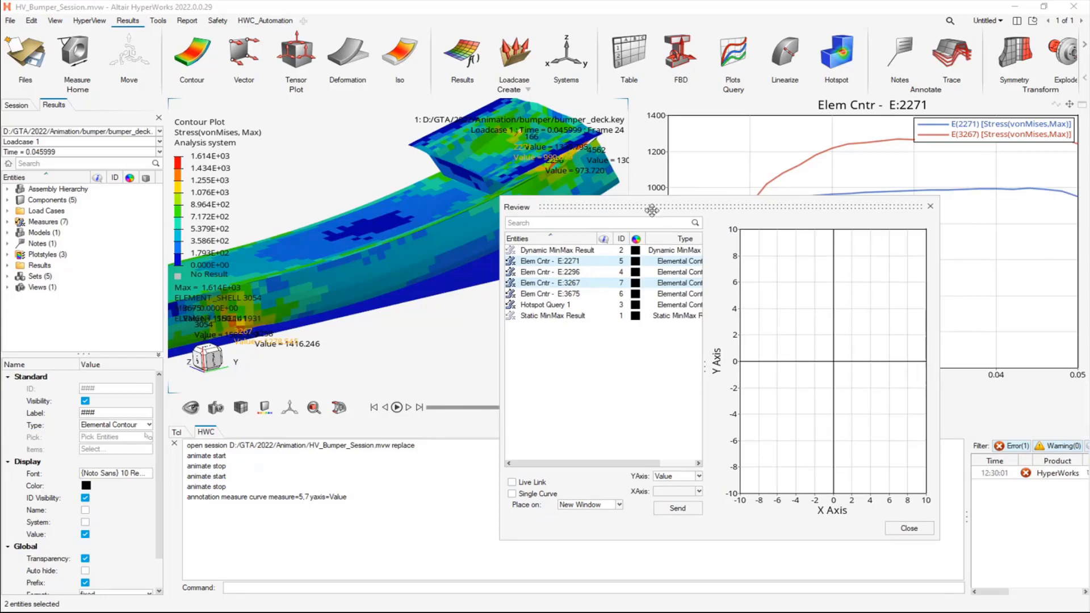
pyautogui.moveTo(648, 207); pyautogui.dragTo(1089, 209)
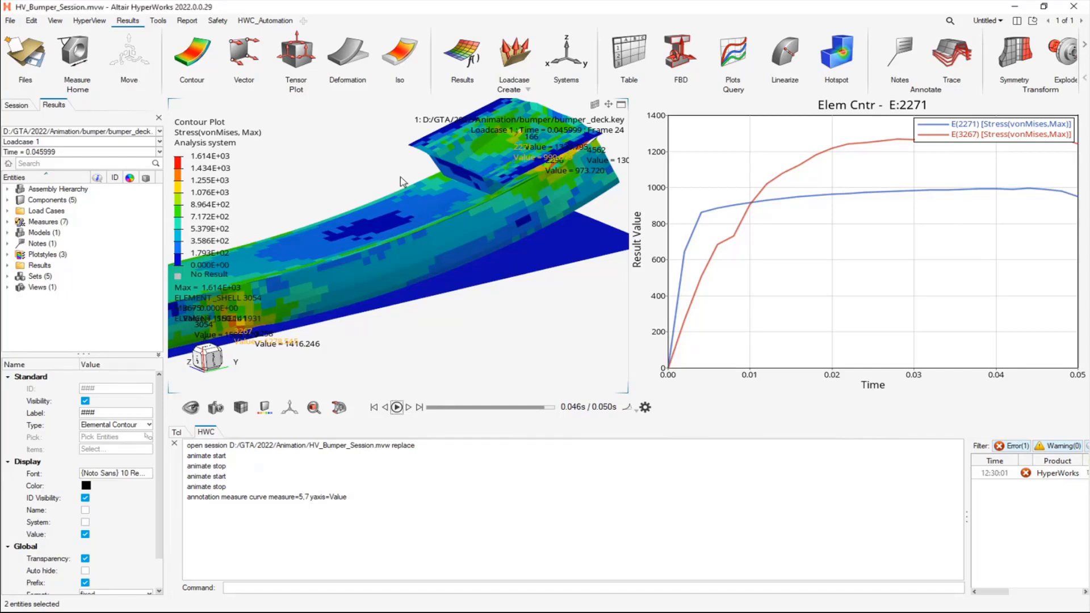
pyautogui.click(418, 321)
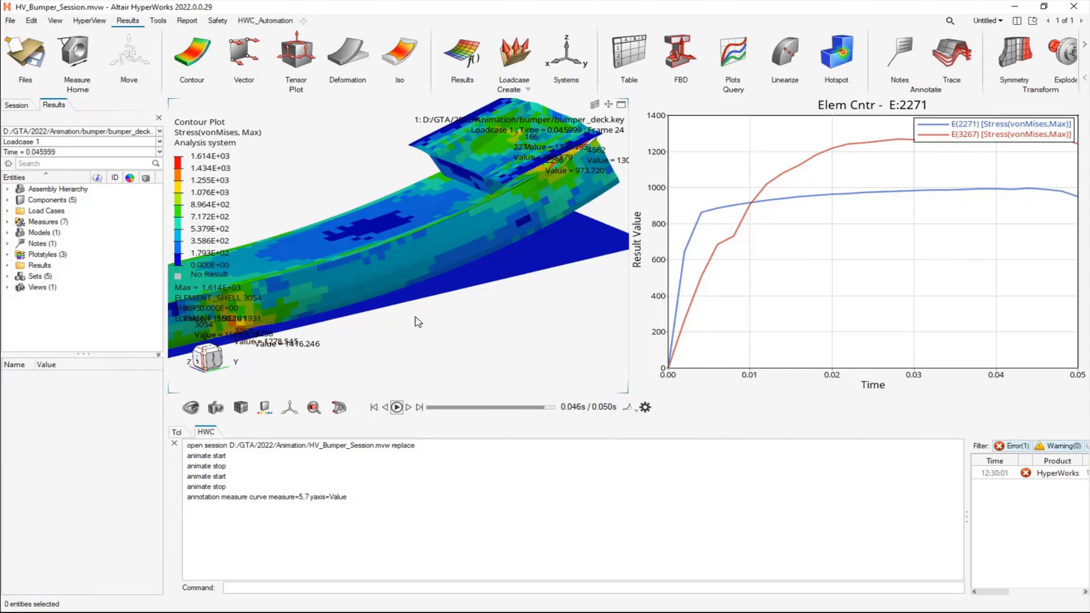
pyautogui.click(733, 54)
pyautogui.moveTo(618, 177); pyautogui.dragTo(555, 145)
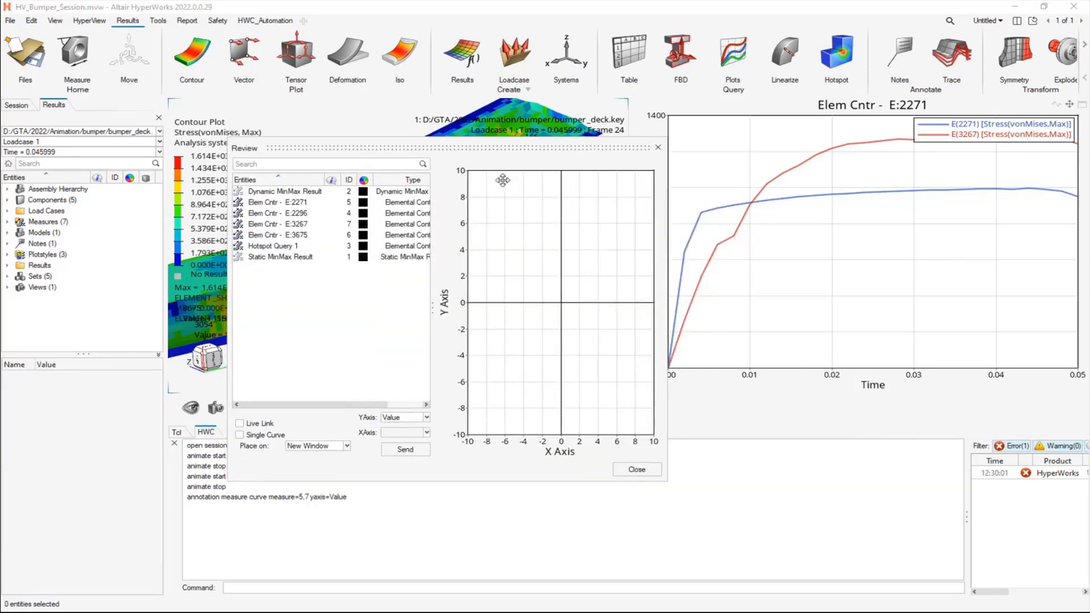
pyautogui.click(625, 470)
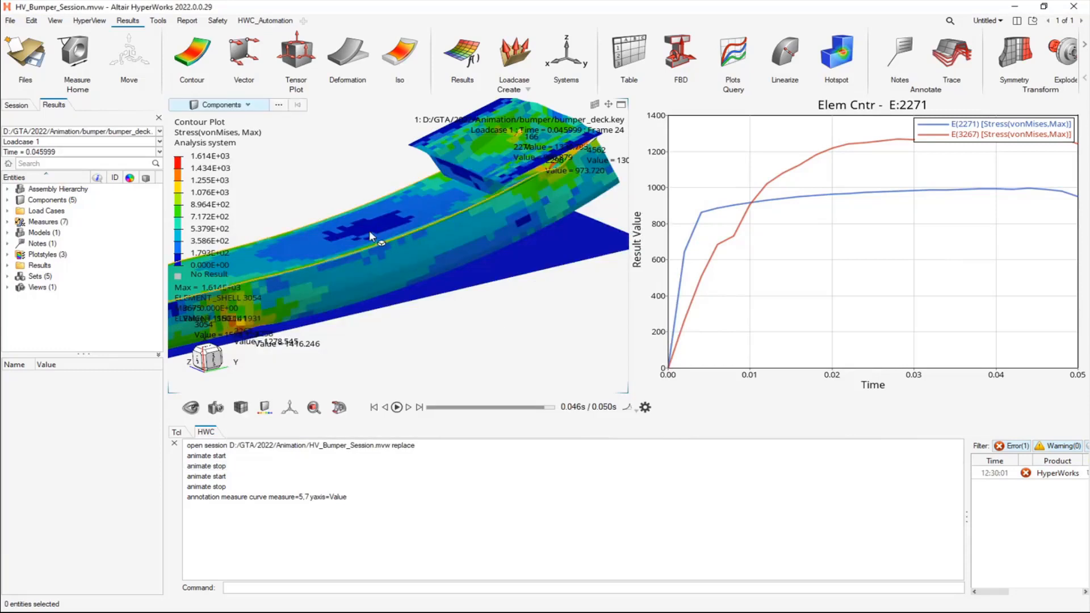
# Create an elemental contour measure on element 1154 of the bumper and check it among the measures
pyautogui.click(77, 62)
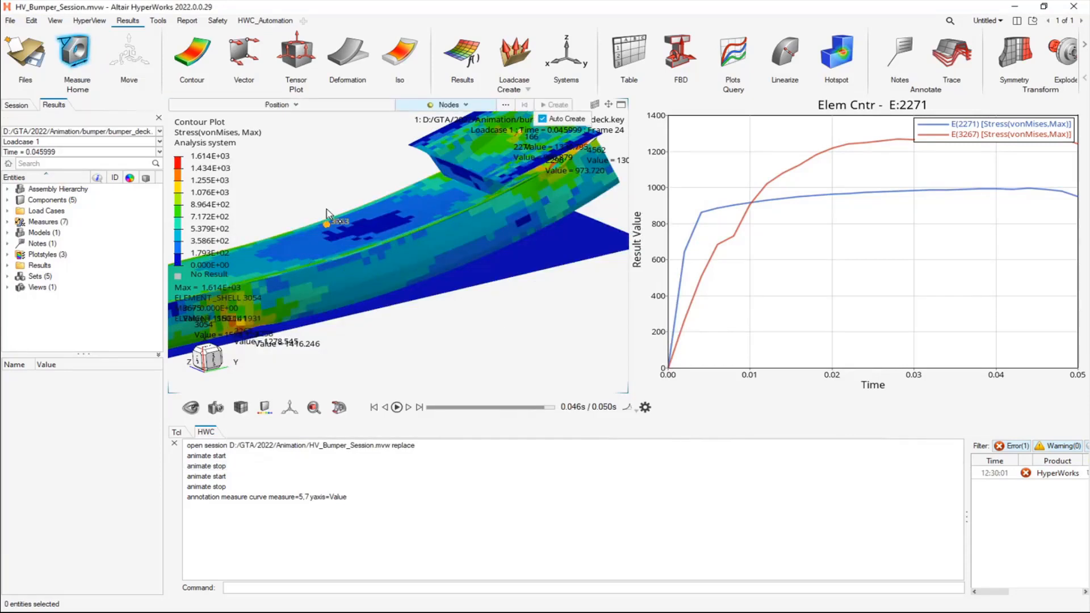
pyautogui.click(285, 107)
pyautogui.click(221, 207)
pyautogui.click(327, 287)
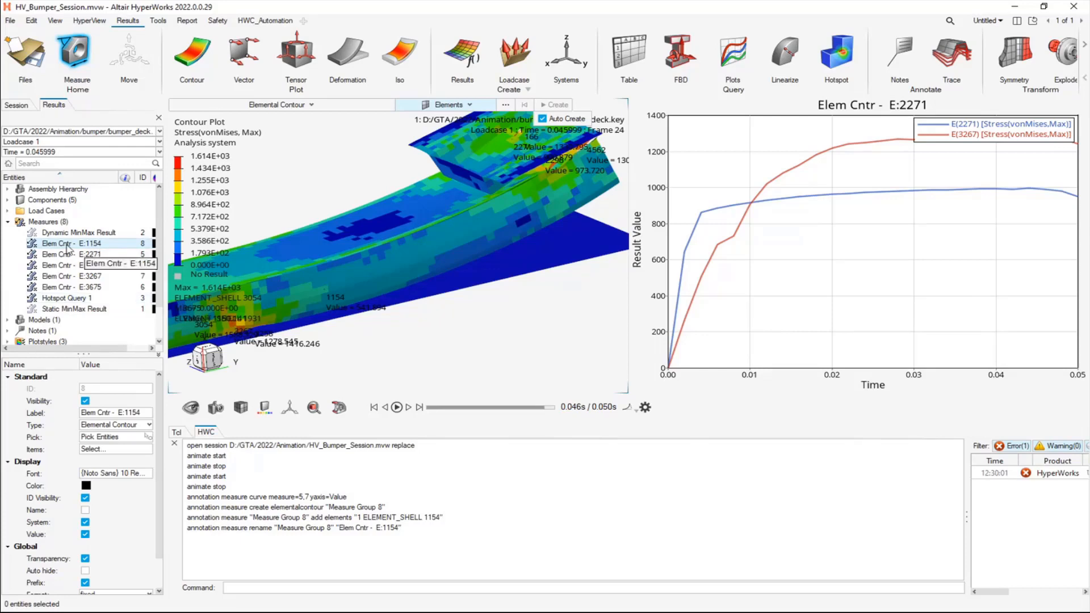
pyautogui.click(253, 590)
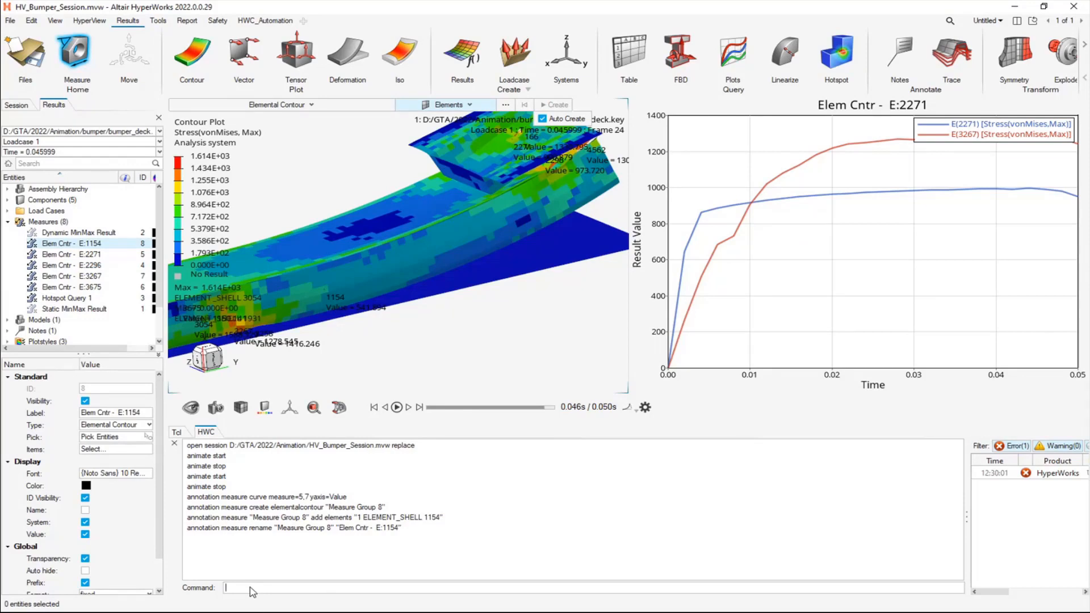
pyautogui.write('an')
pyautogui.press('Down')
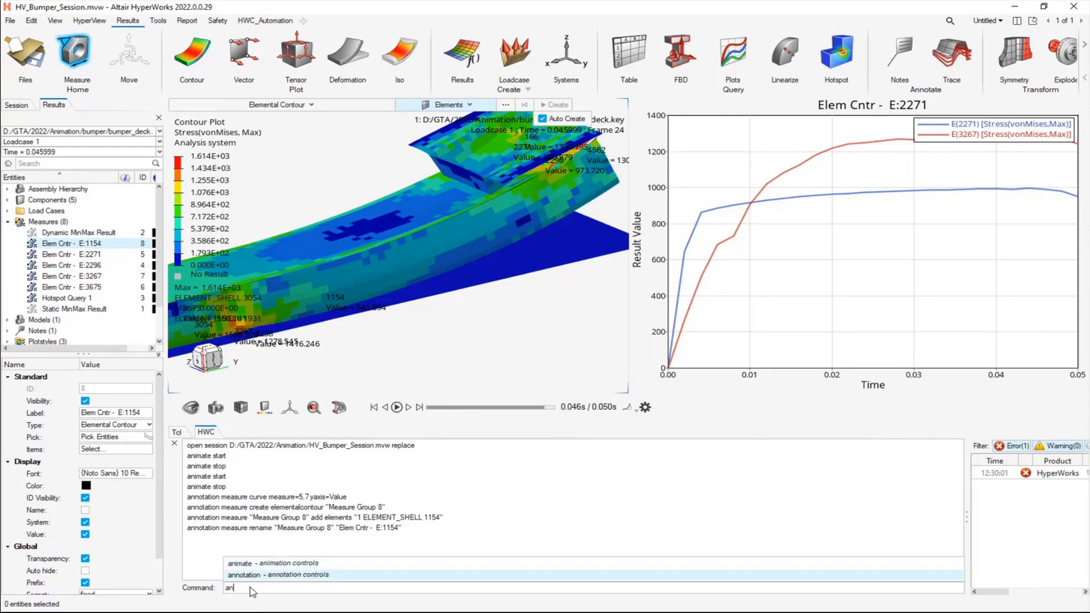
pyautogui.press('Return')
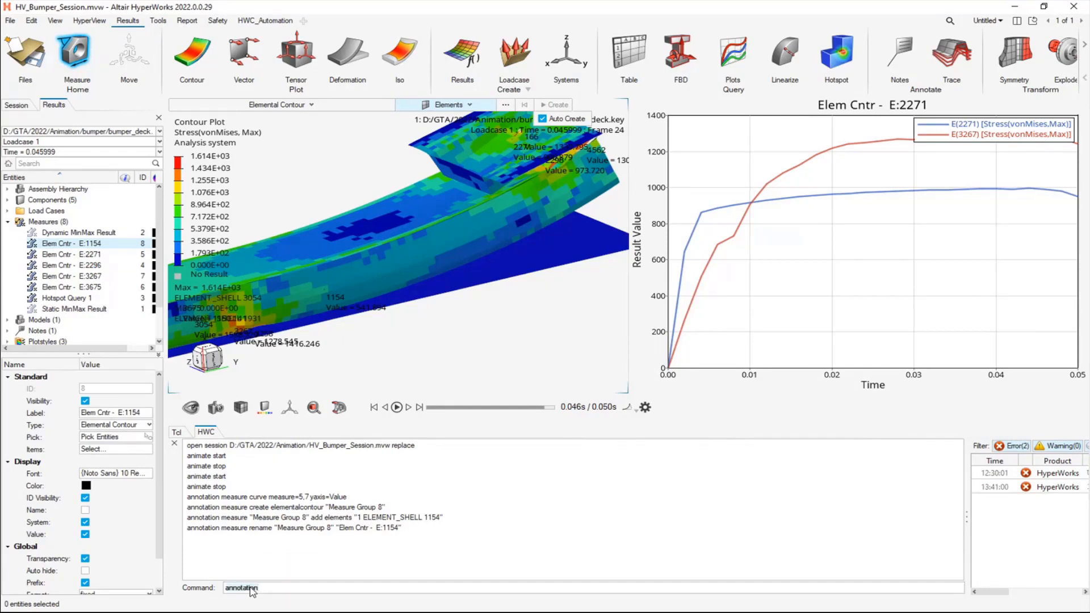
pyautogui.press('BackSpace')
pyautogui.press('BackSpace')
pyautogui.press('BackSpace')
pyautogui.press('BackSpace')
pyautogui.press('BackSpace')
pyautogui.press('BackSpace')
pyautogui.press('BackSpace')
pyautogui.press('BackSpace')
pyautogui.press('BackSpace')
pyautogui.press('BackSpace')
pyautogui.press('Down')
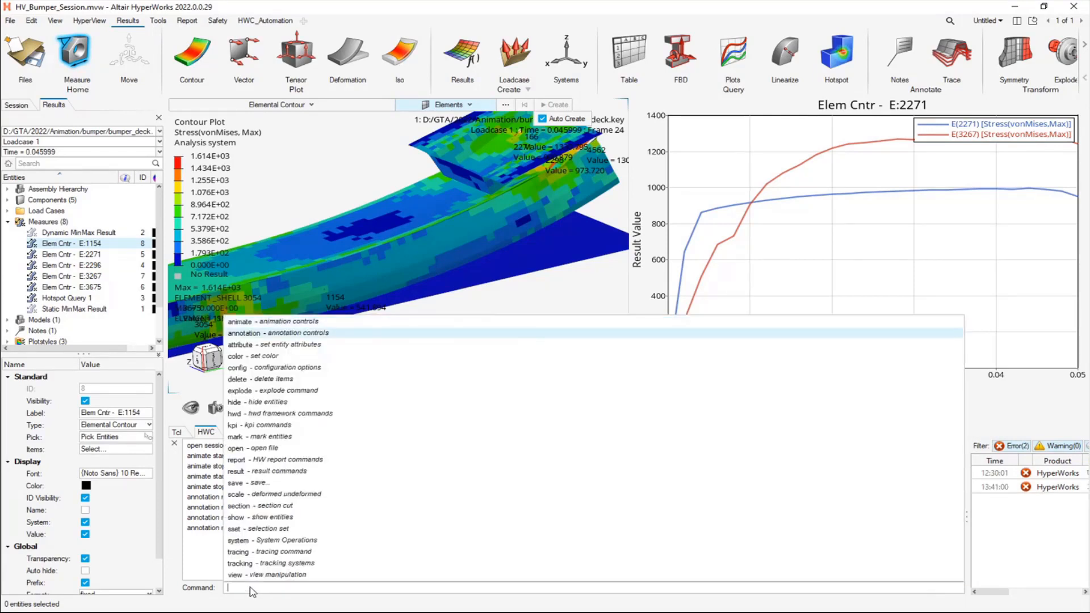
pyautogui.press('Up')
pyautogui.press('Down')
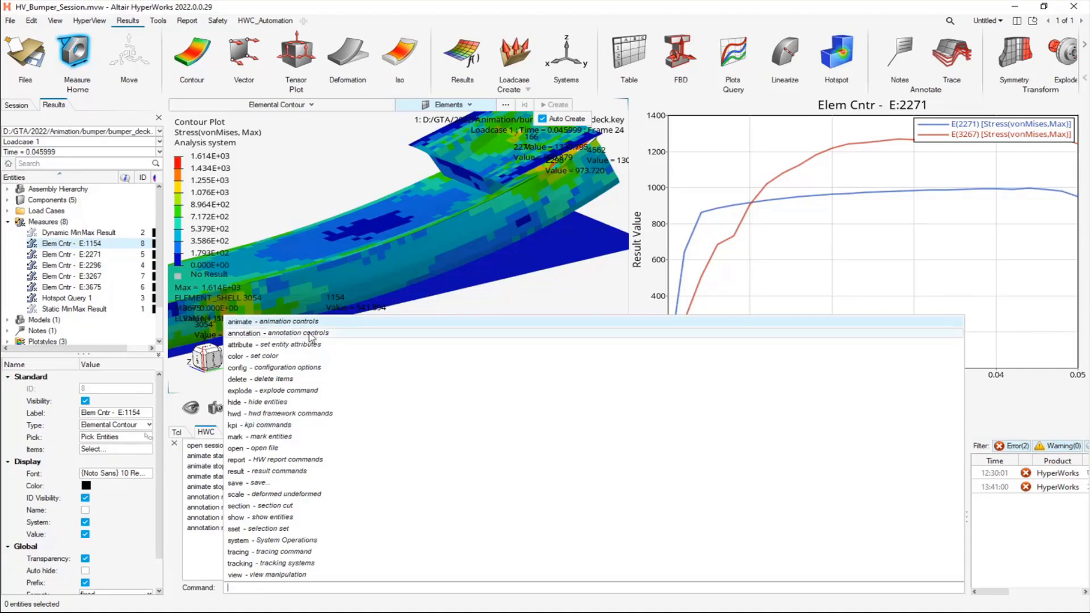
pyautogui.press('Escape')
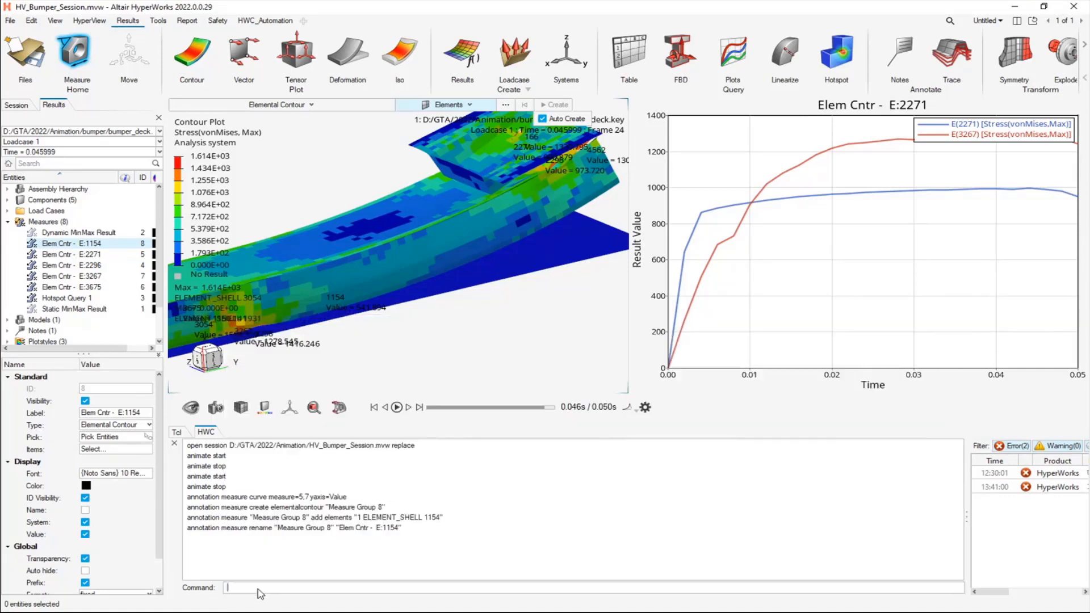
# Plot the element 1154 curve by running the HWC command annotation measure curve measure="Elem Cntr - E:1154" yaxis=Value
pyautogui.write('anno')
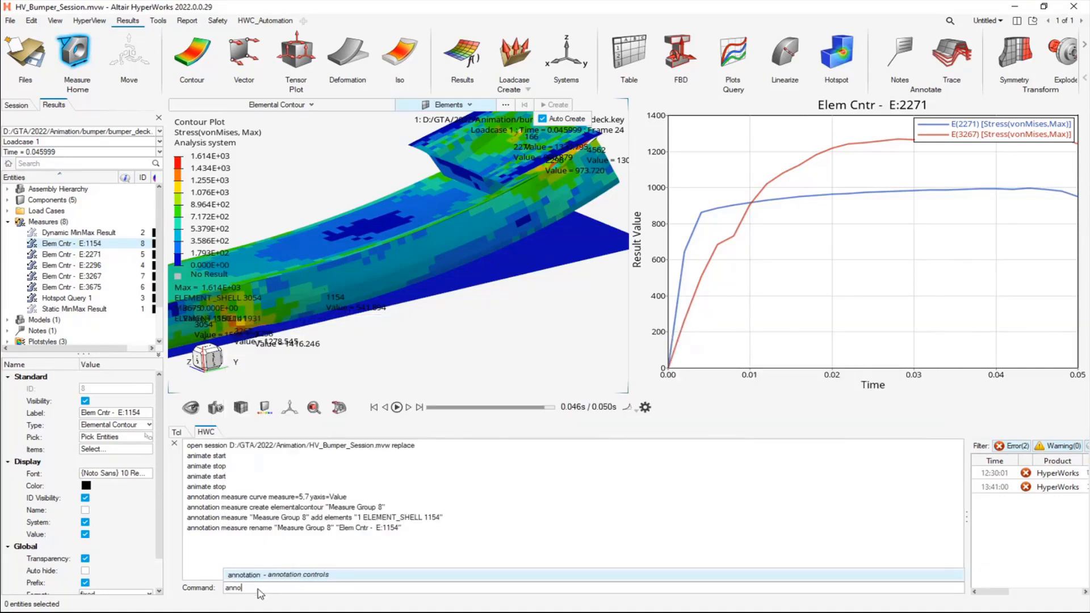
pyautogui.press('Tab')
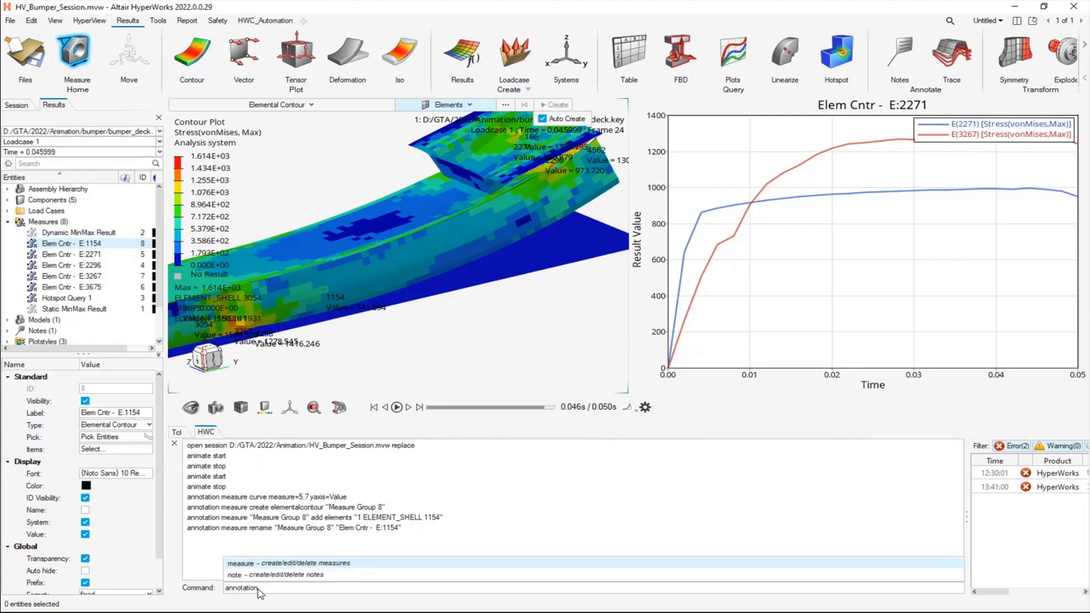
pyautogui.write('meas')
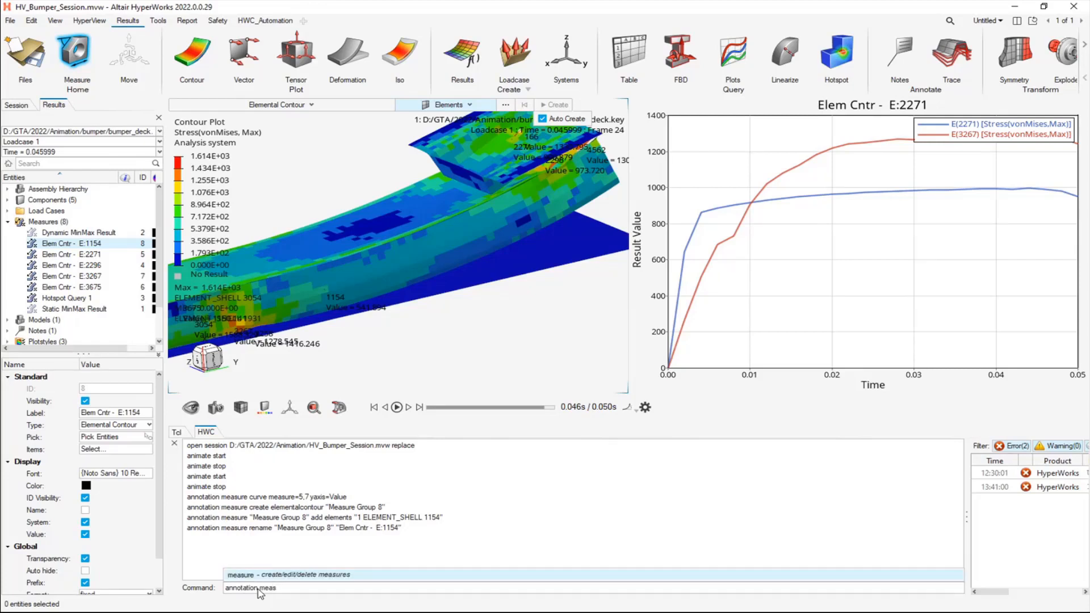
pyautogui.press('Tab')
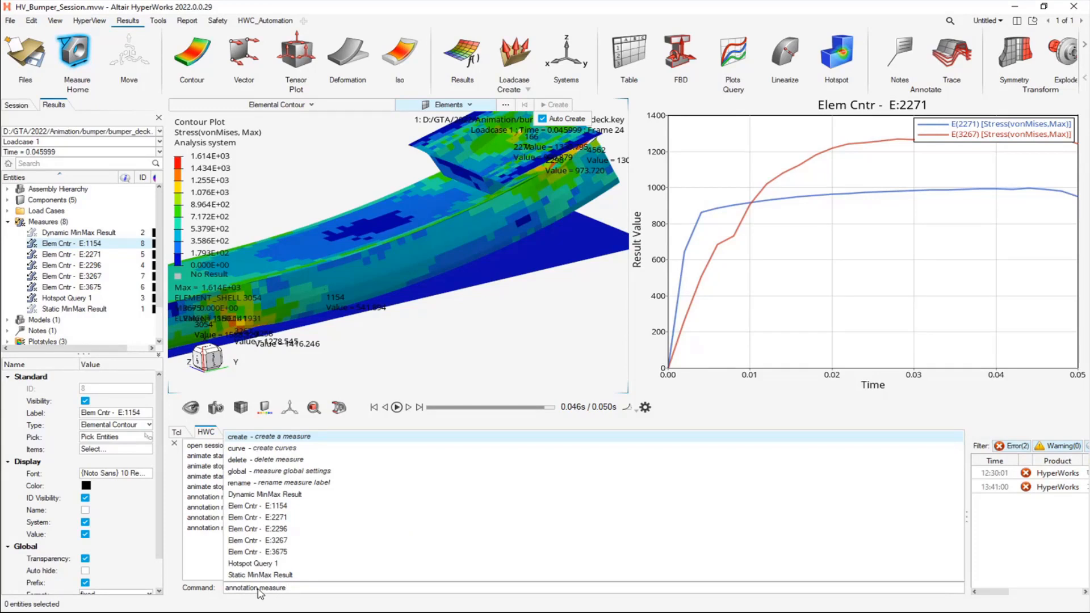
pyautogui.write('curve')
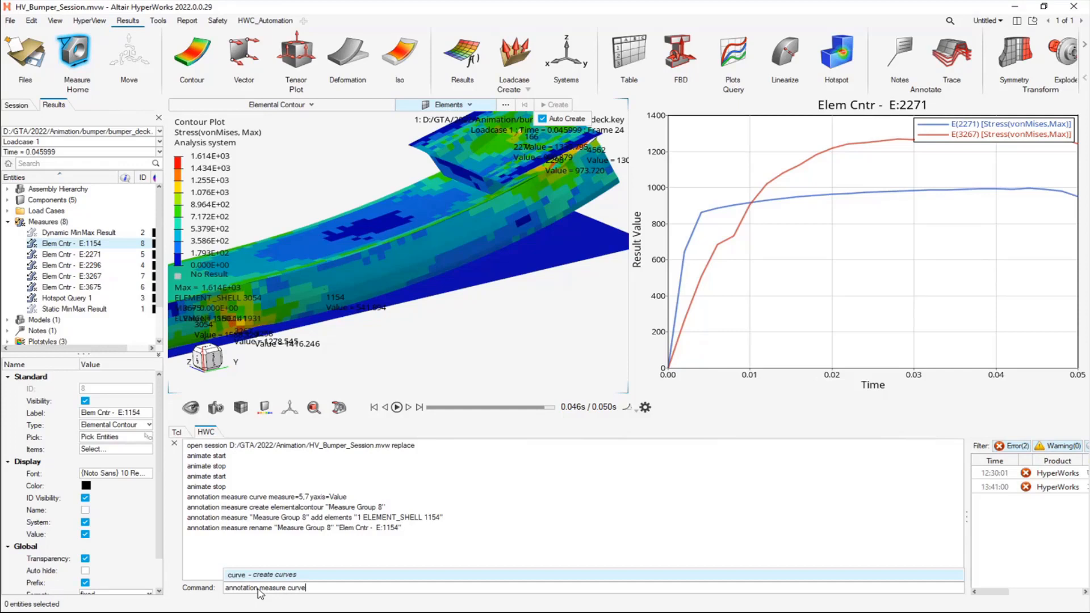
pyautogui.write(' m')
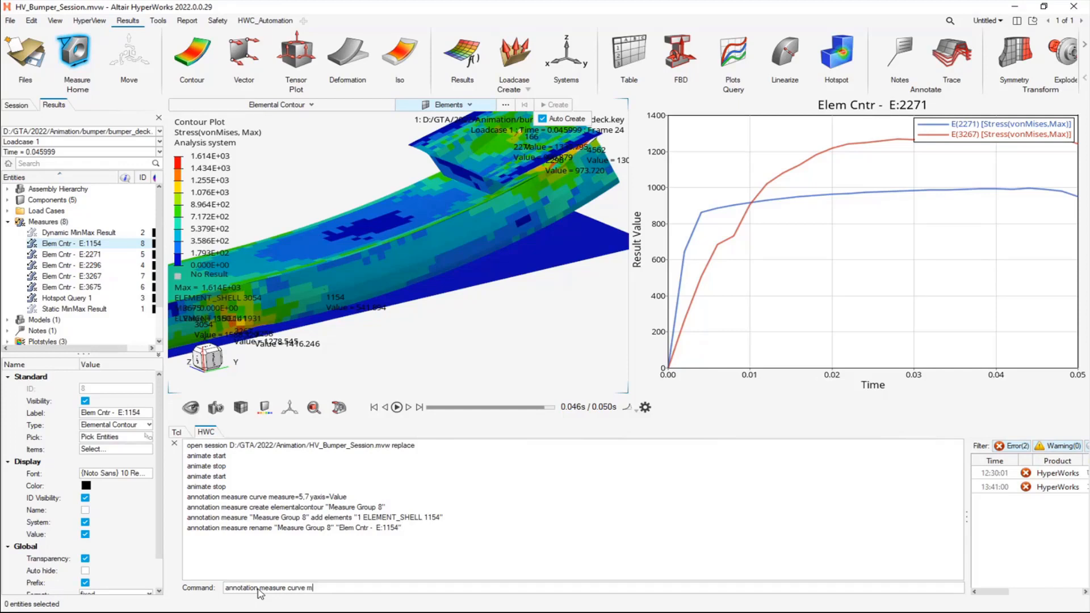
pyautogui.write('easure')
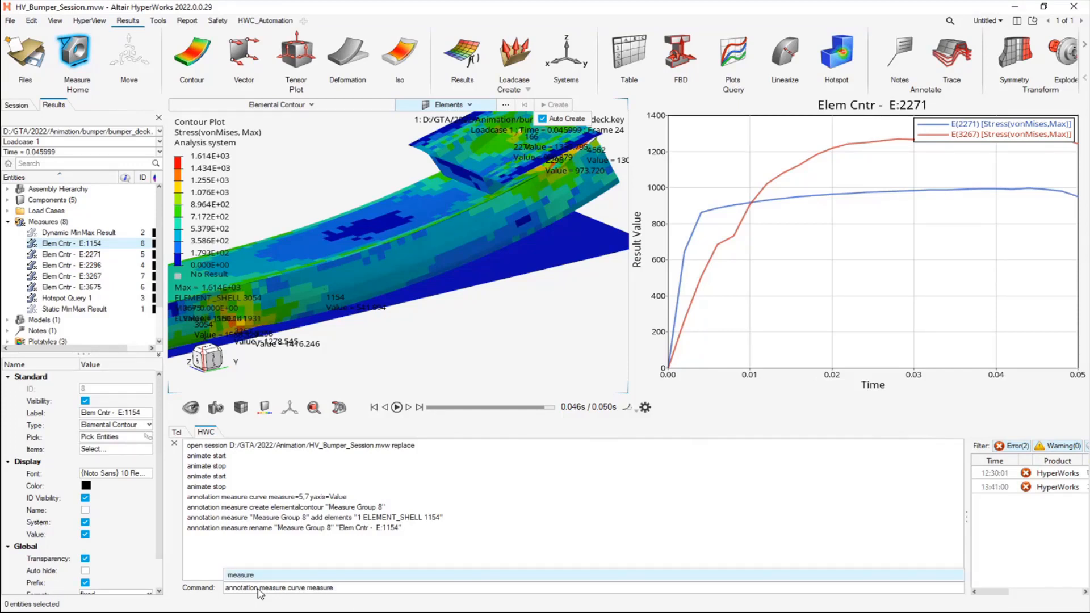
pyautogui.write('=')
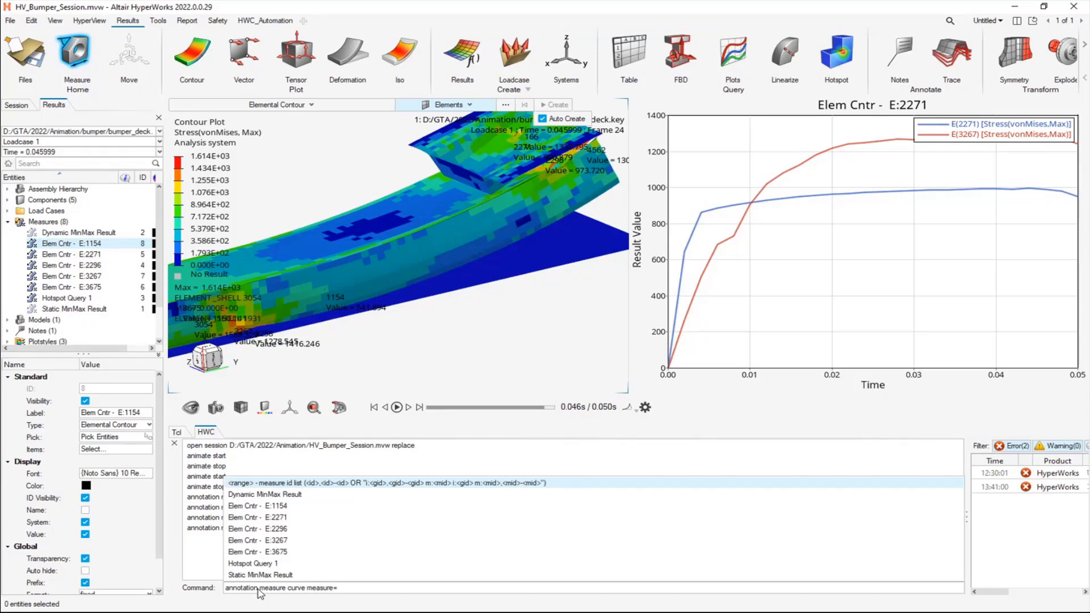
pyautogui.click(271, 506)
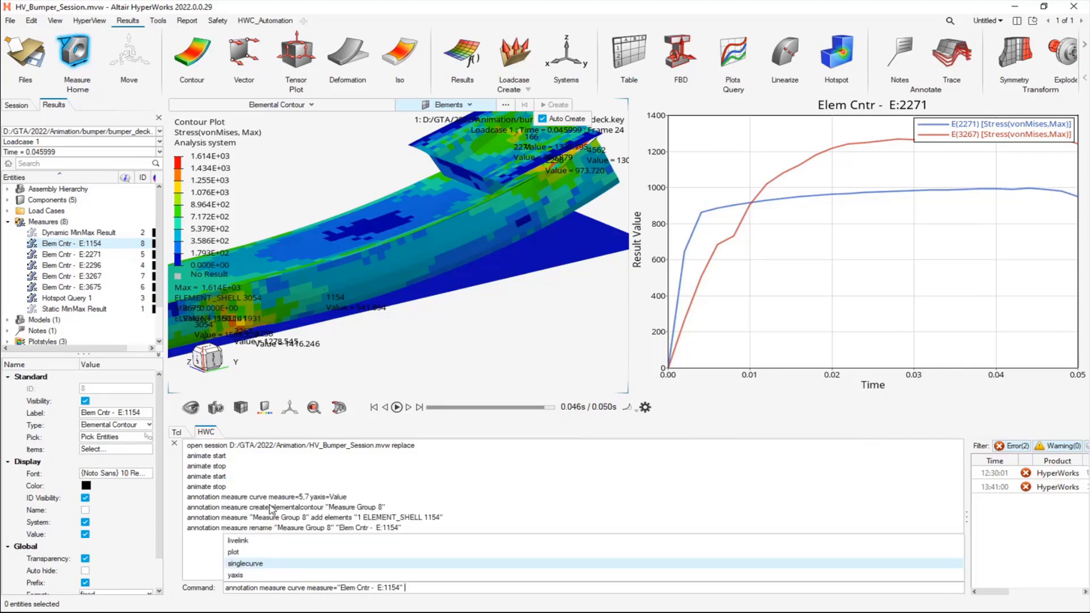
pyautogui.write('y')
pyautogui.click(501, 576)
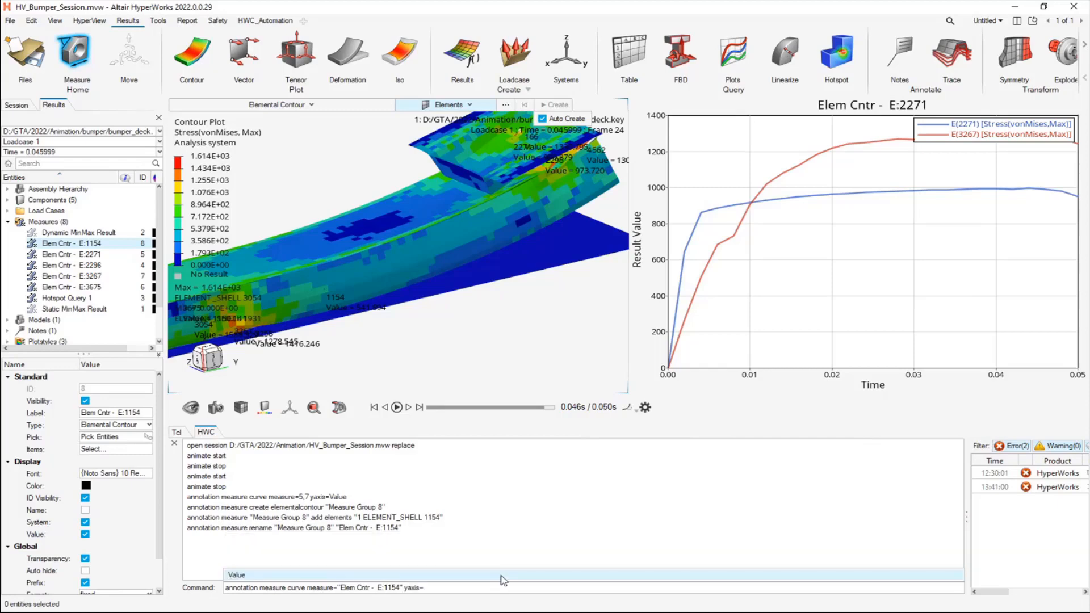
pyautogui.click(501, 575)
pyautogui.press('Return')
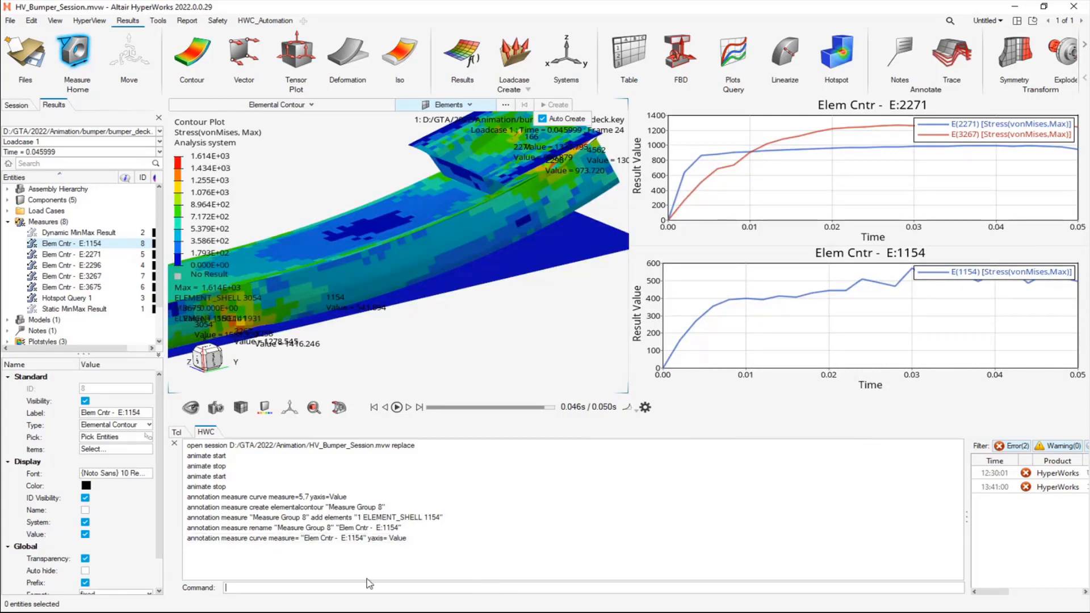
# Examine the copy and log-to-file options for the recorded command annotation measure curve measure=5,7 yaxis=Value in the HWC history
pyautogui.click(334, 590)
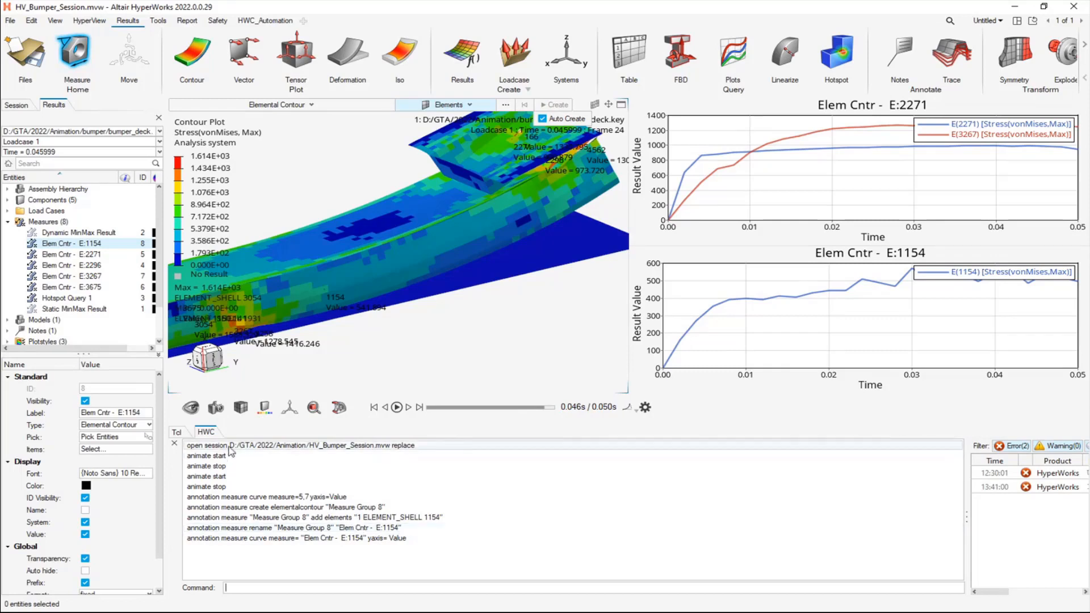
pyautogui.rightClick(464, 498)
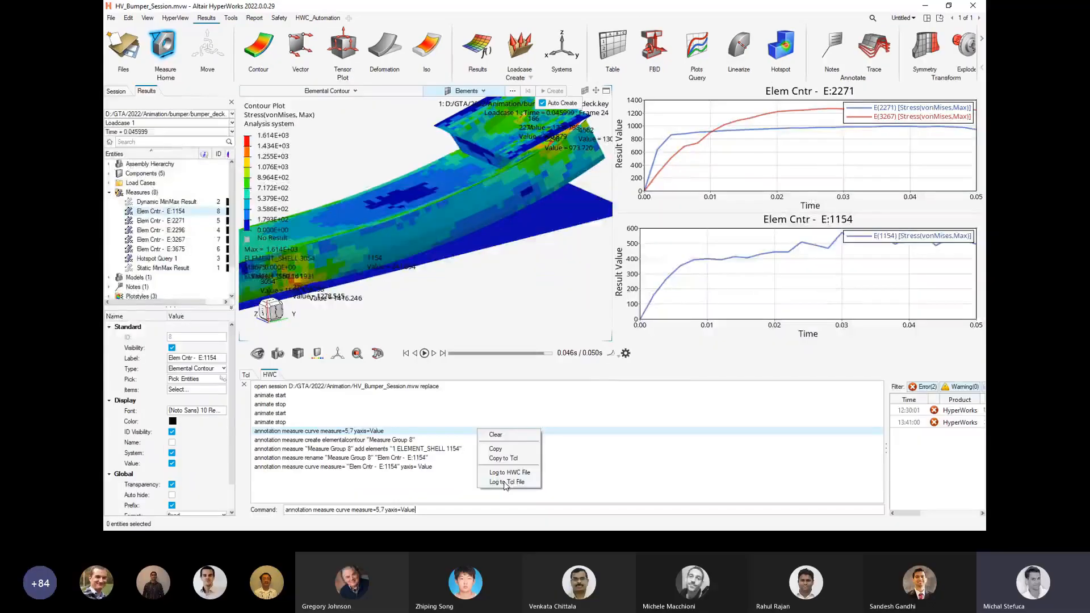
pyautogui.click(490, 381)
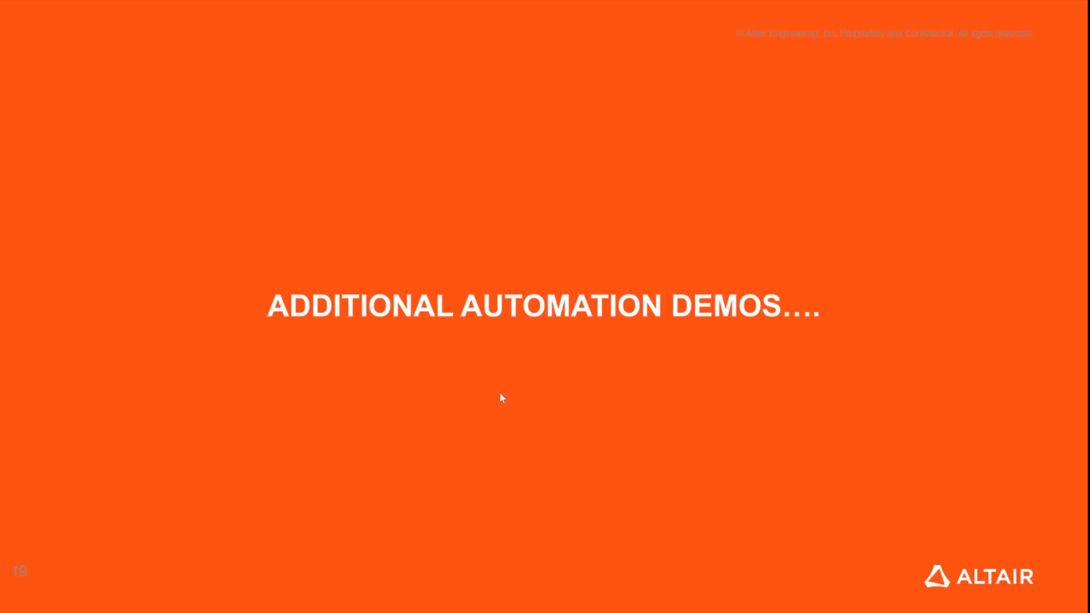
pyautogui.press('Right')
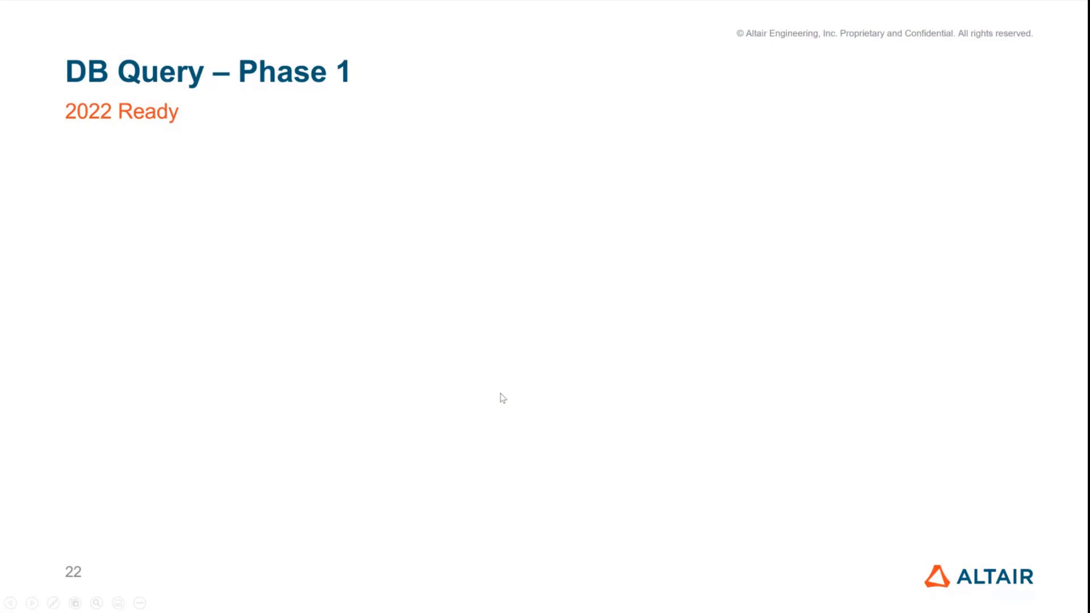